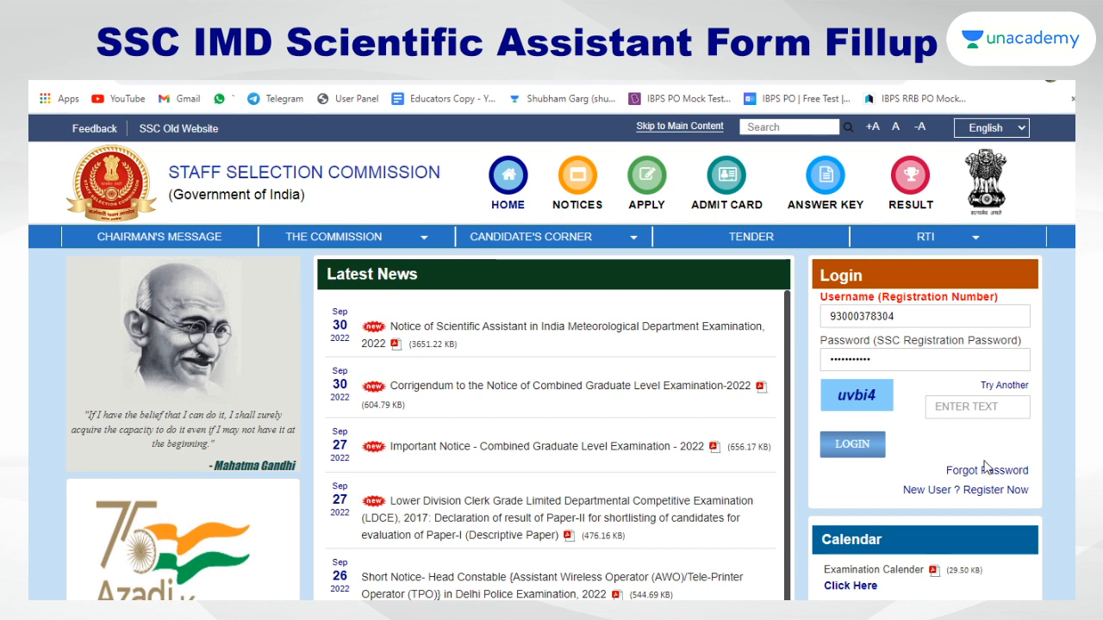
Open the new-user registration form and try answering Yes to Aadhaar, visiting its number fields
click(951, 491)
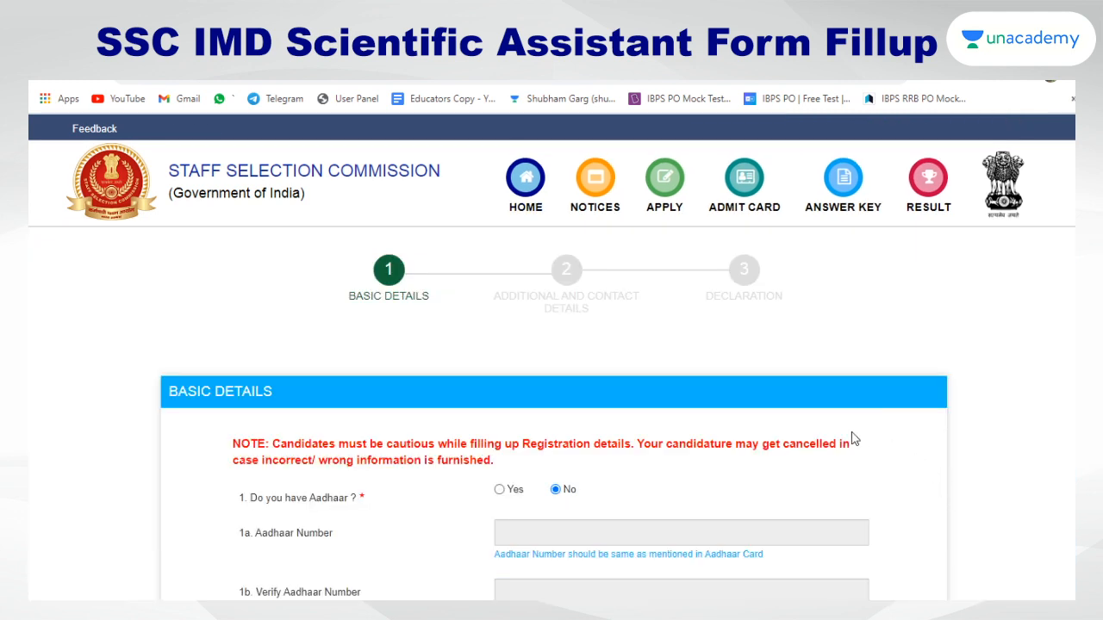
scroll(727, 414, down, 3)
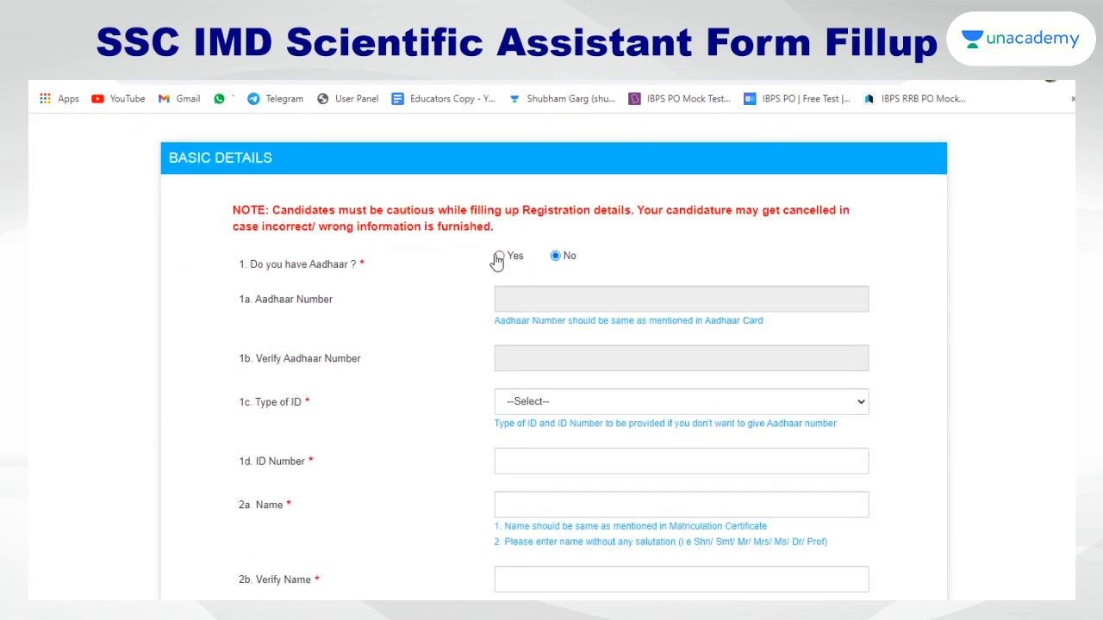
click(498, 256)
click(526, 300)
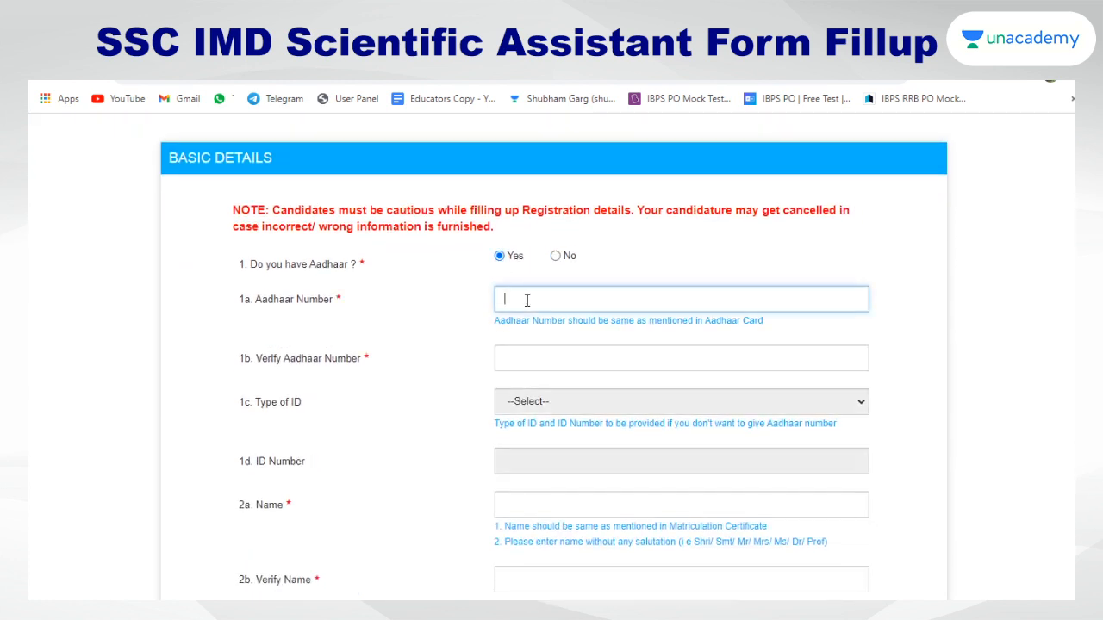
click(528, 357)
click(530, 404)
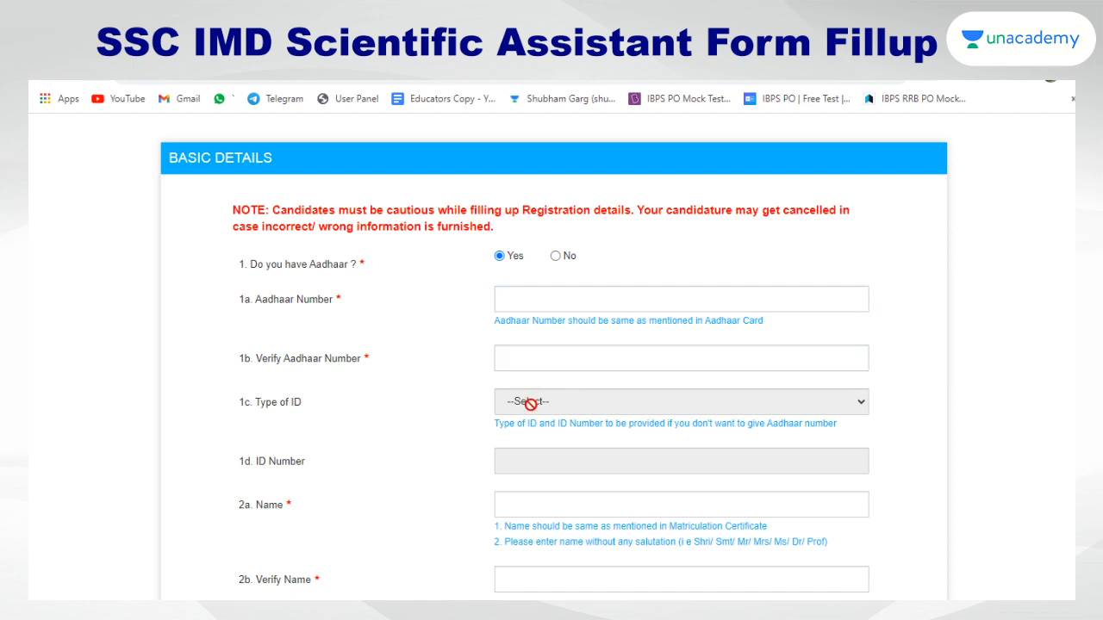
Switch the Aadhaar answer to No and move to the Type of ID choice
click(556, 257)
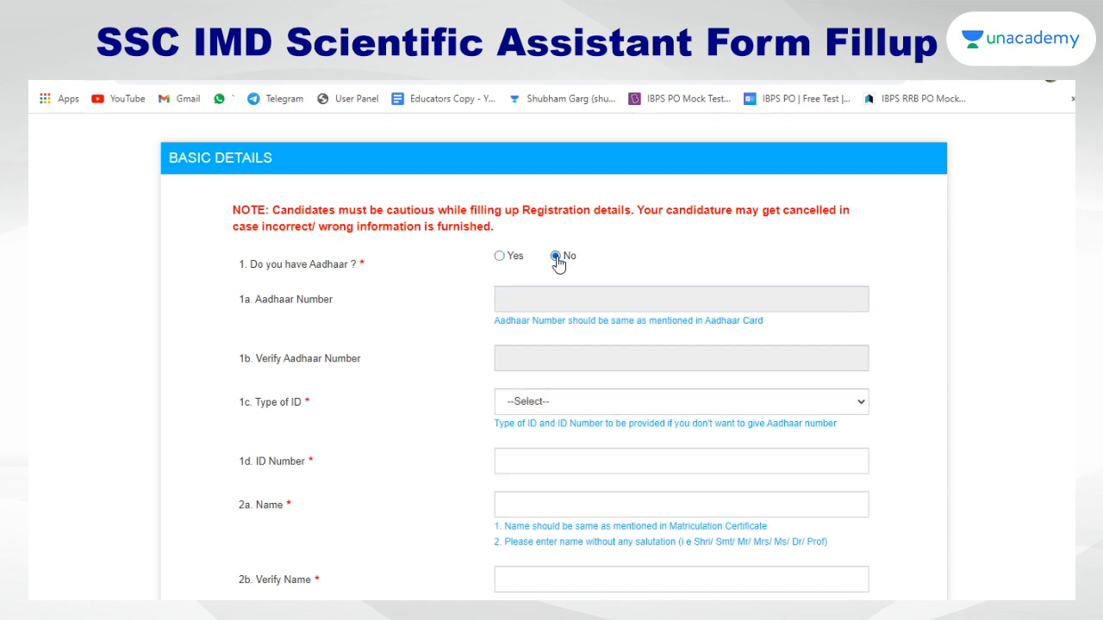
click(520, 404)
scroll(523, 366, down, 1)
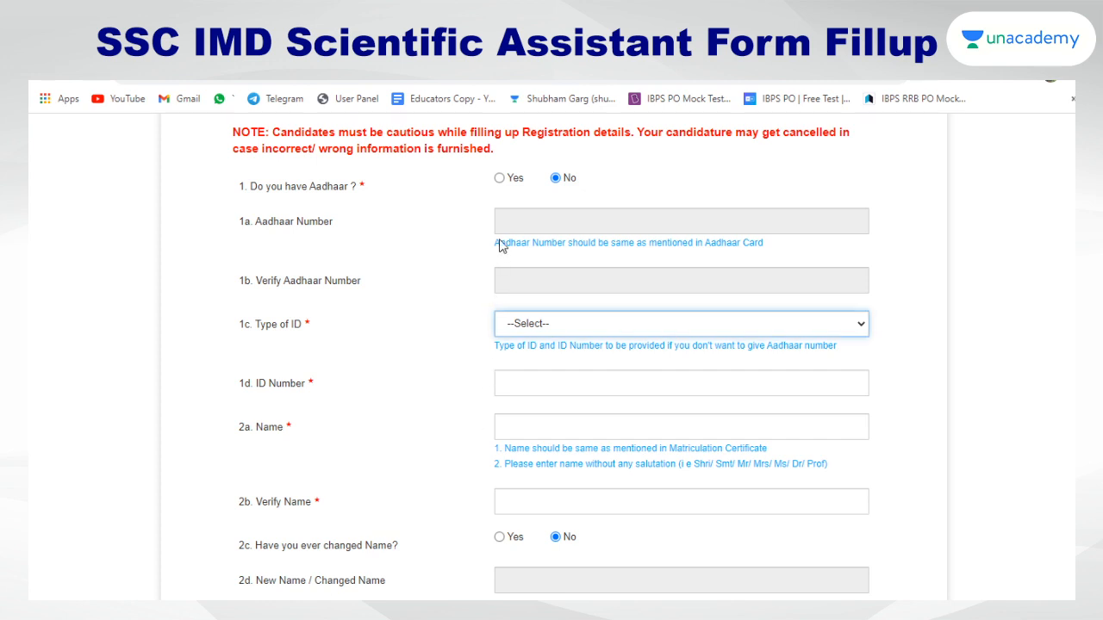
Answer Yes to having Aadhaar and visit the Name and Verify Name fields
click(499, 179)
scroll(516, 300, down, 1)
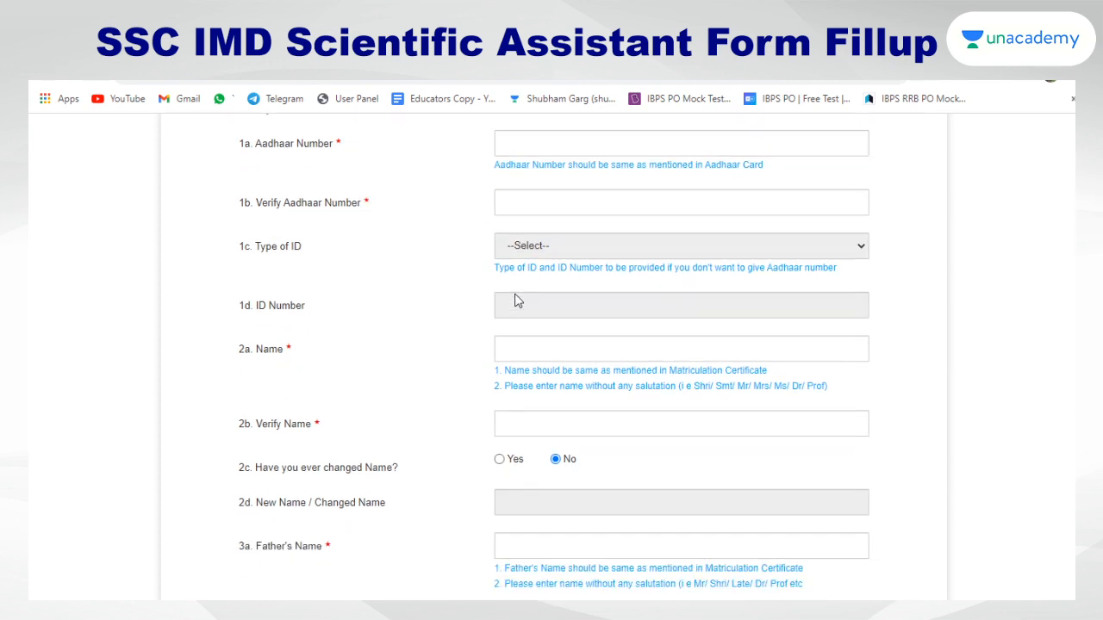
click(541, 350)
scroll(541, 350, down, 2)
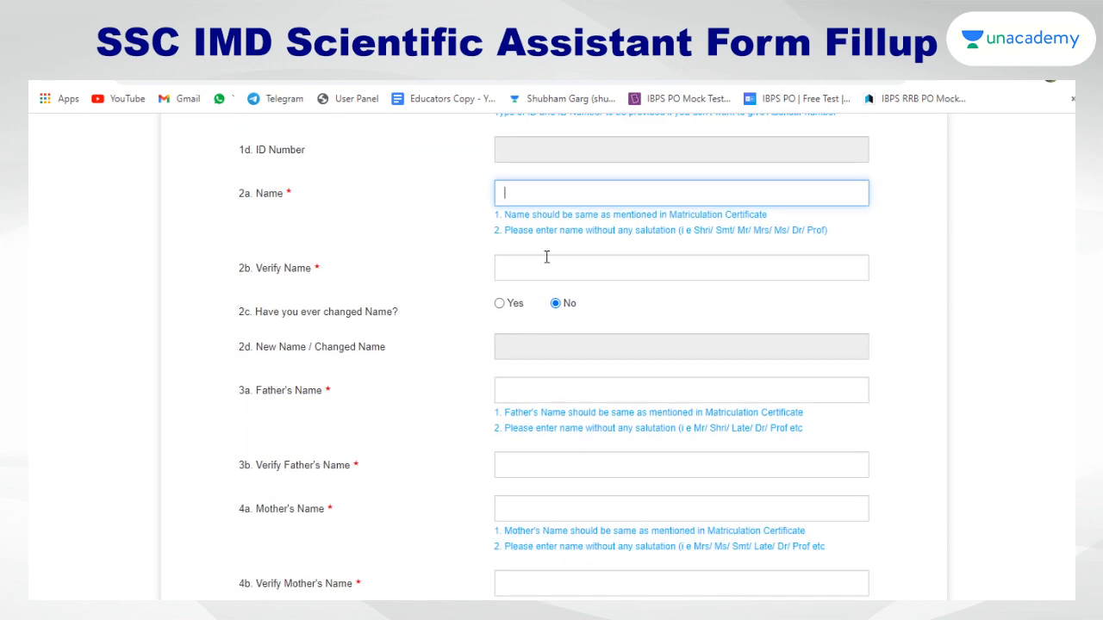
click(546, 278)
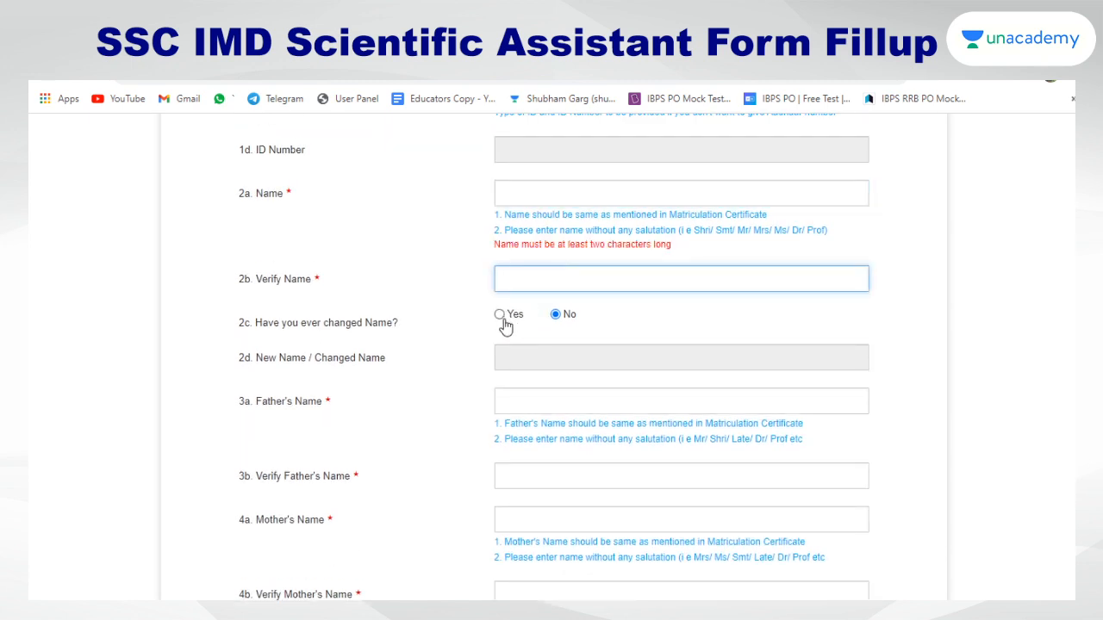
Toggle the changed-name question to Yes, then set it back to No
click(502, 318)
click(542, 348)
click(556, 316)
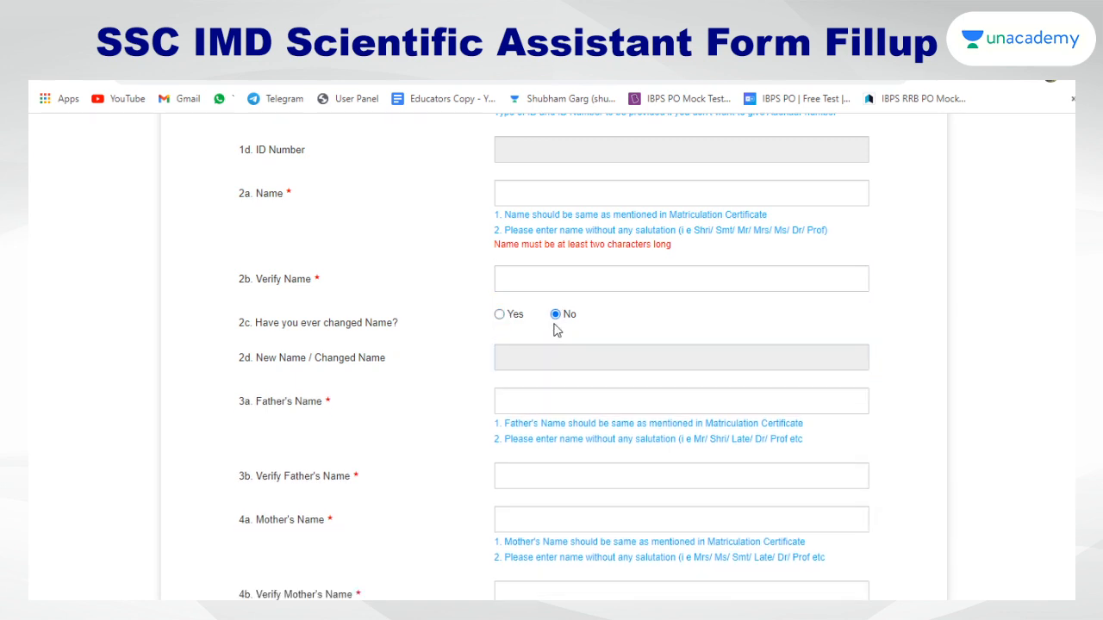
scroll(532, 366, down, 1)
Visit the father's and mother's name fields, highlighting their Matriculation Certificate requirement
click(517, 316)
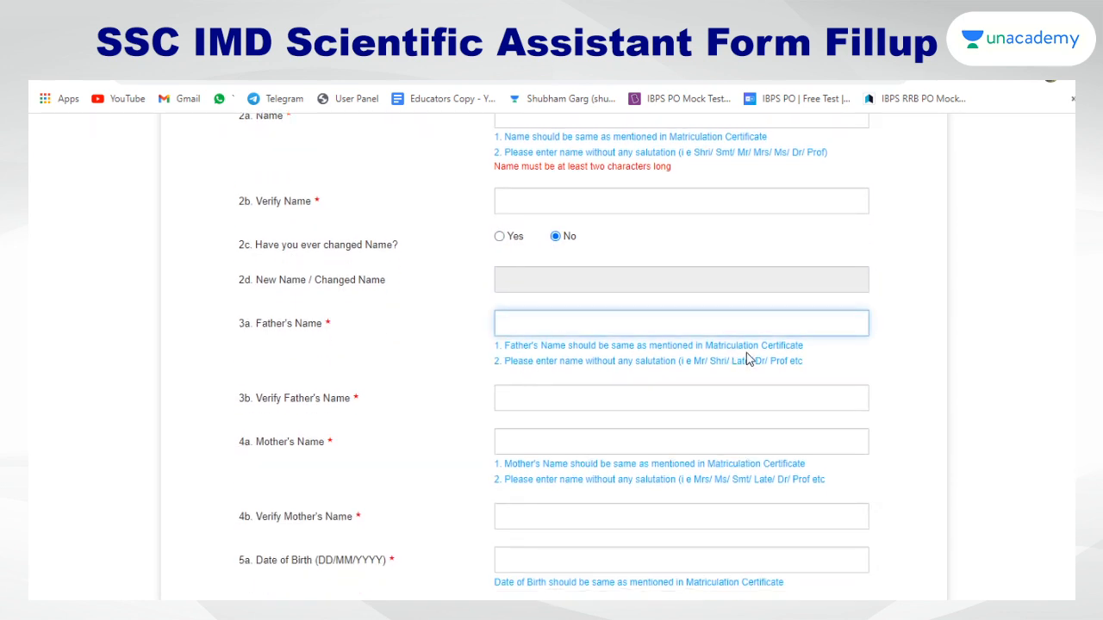
drag(810, 349, 698, 350)
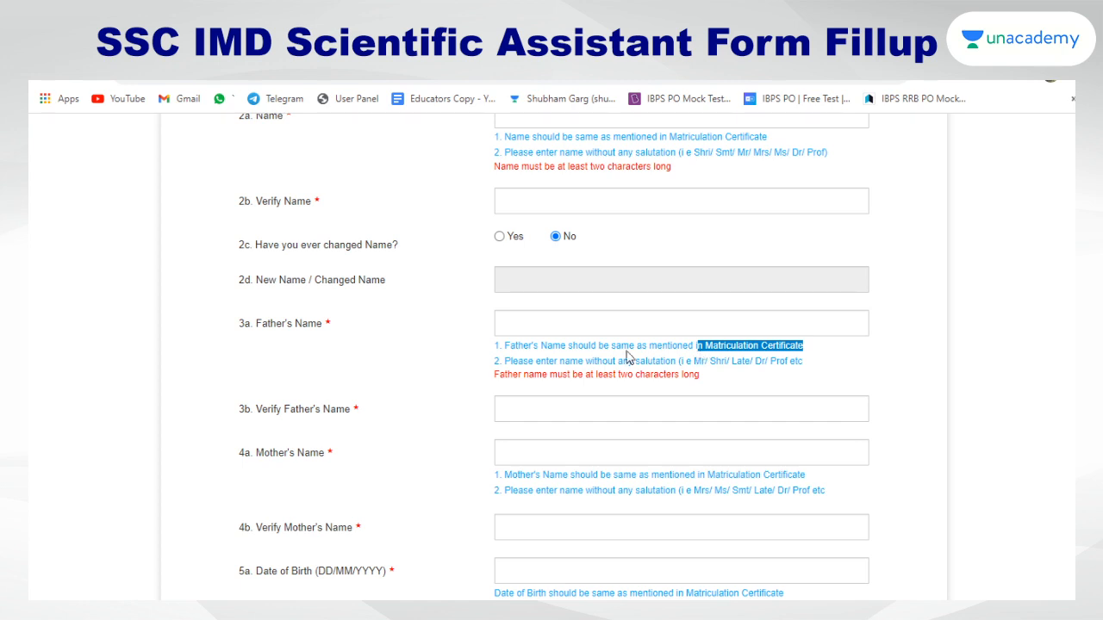
scroll(517, 366, down, 2)
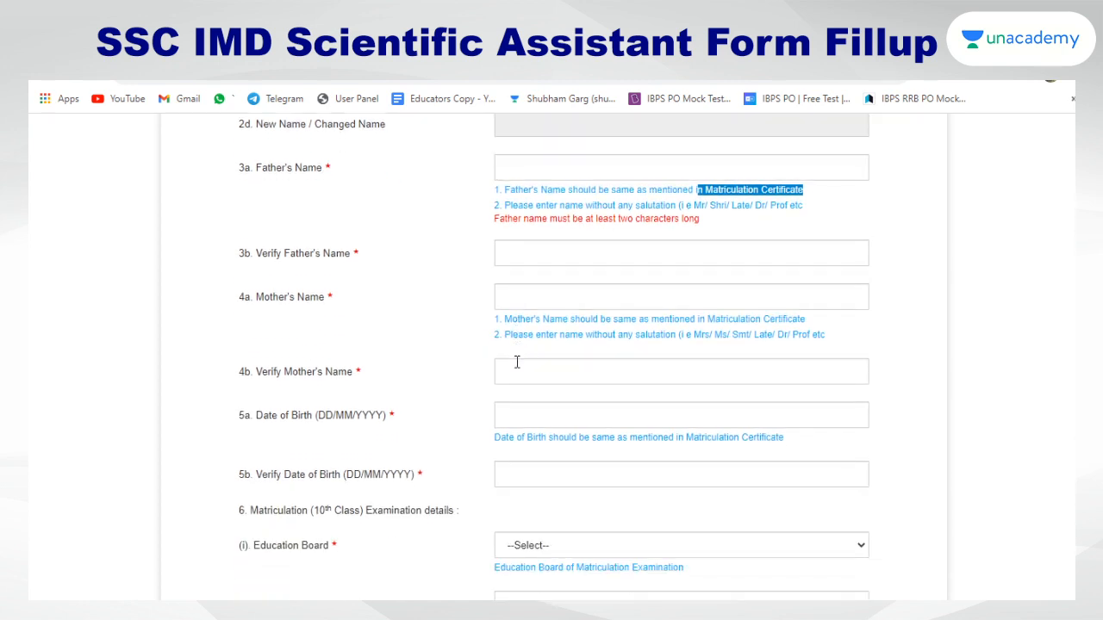
click(544, 258)
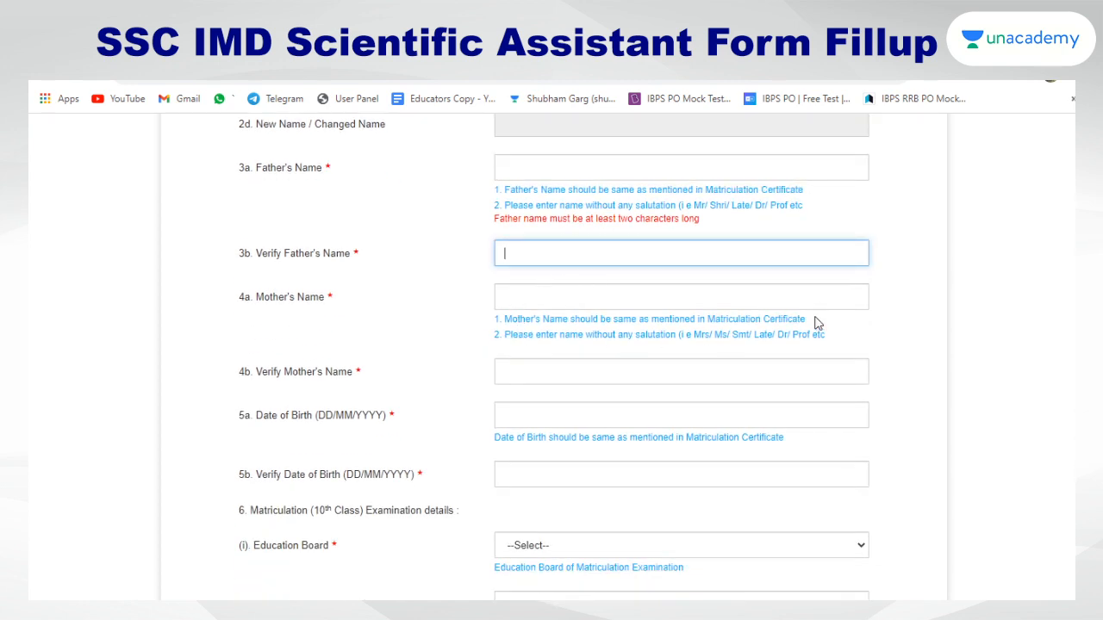
drag(817, 324, 703, 324)
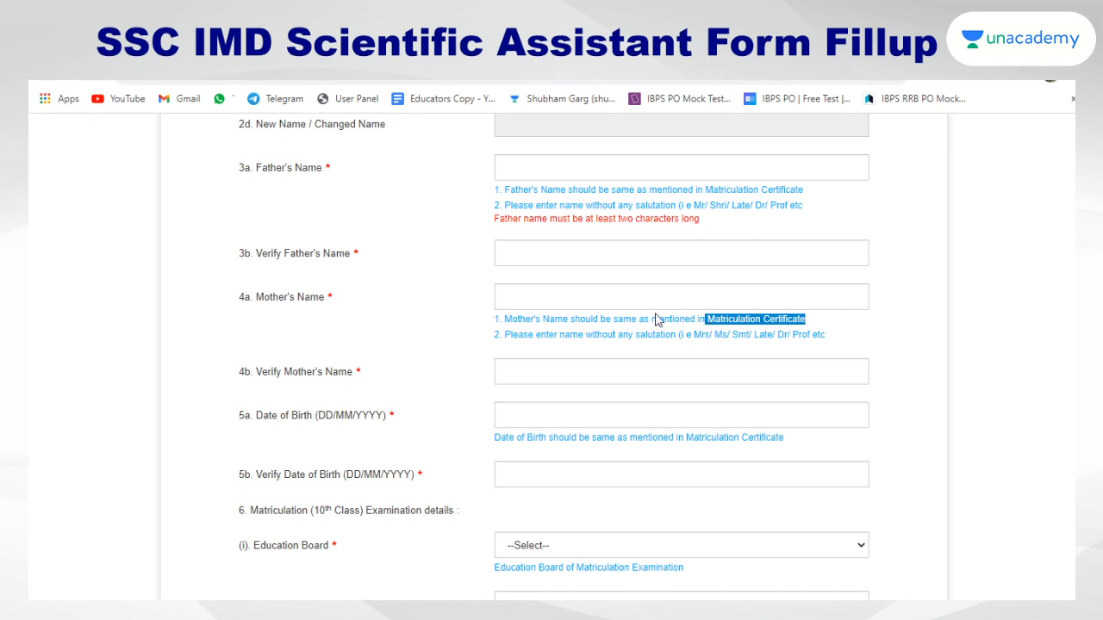
click(579, 296)
click(538, 365)
scroll(538, 372, down, 1)
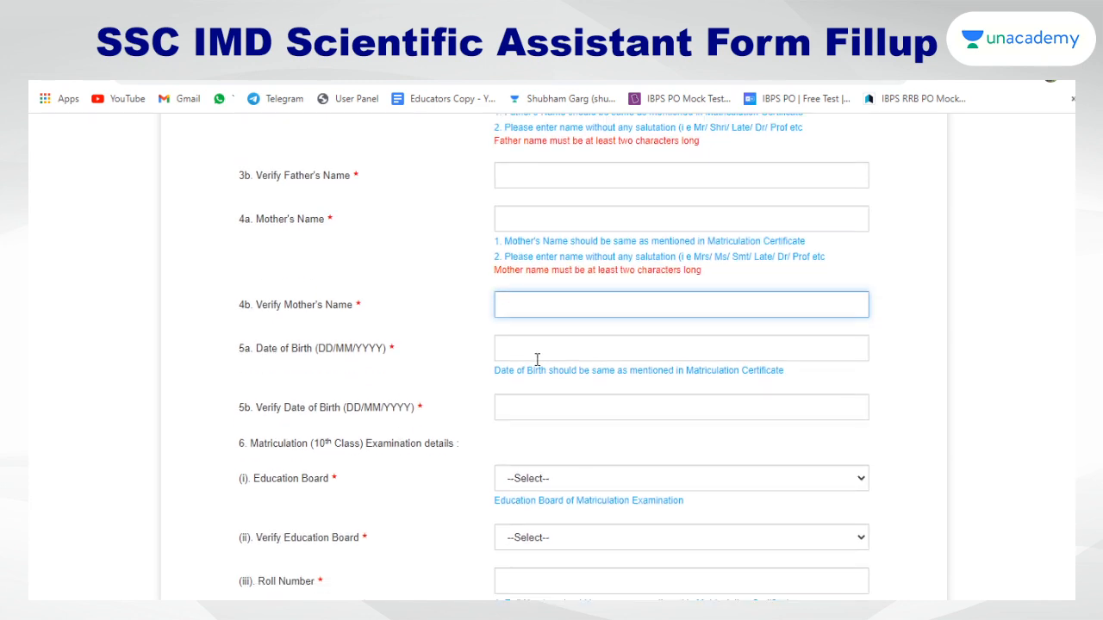
Visit the Date of Birth field and its verification field
click(531, 347)
scroll(529, 346, down, 1)
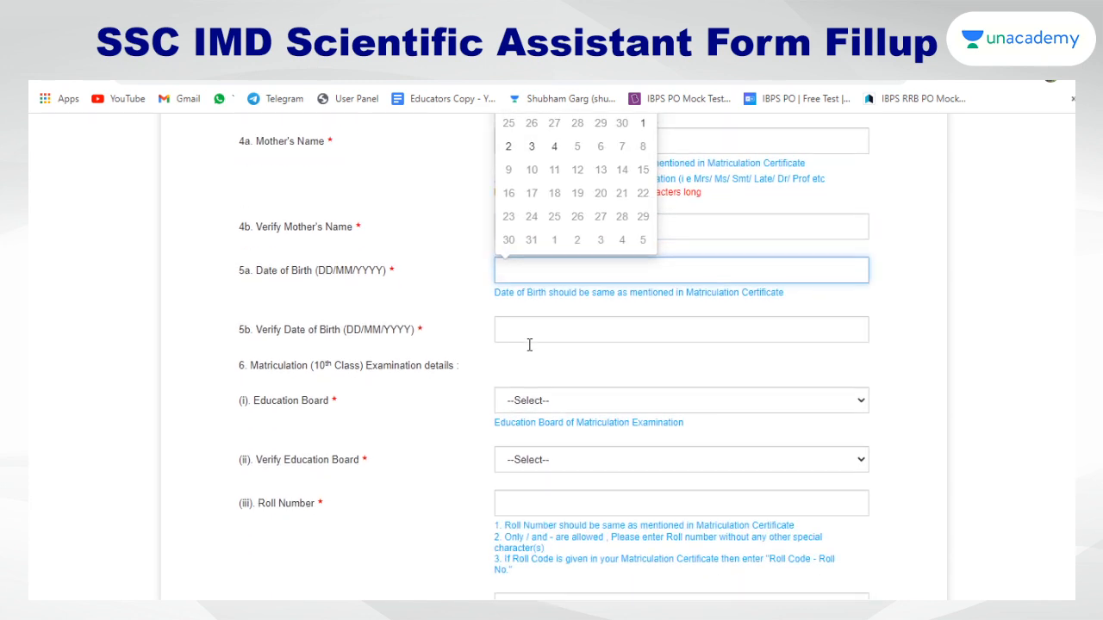
click(528, 332)
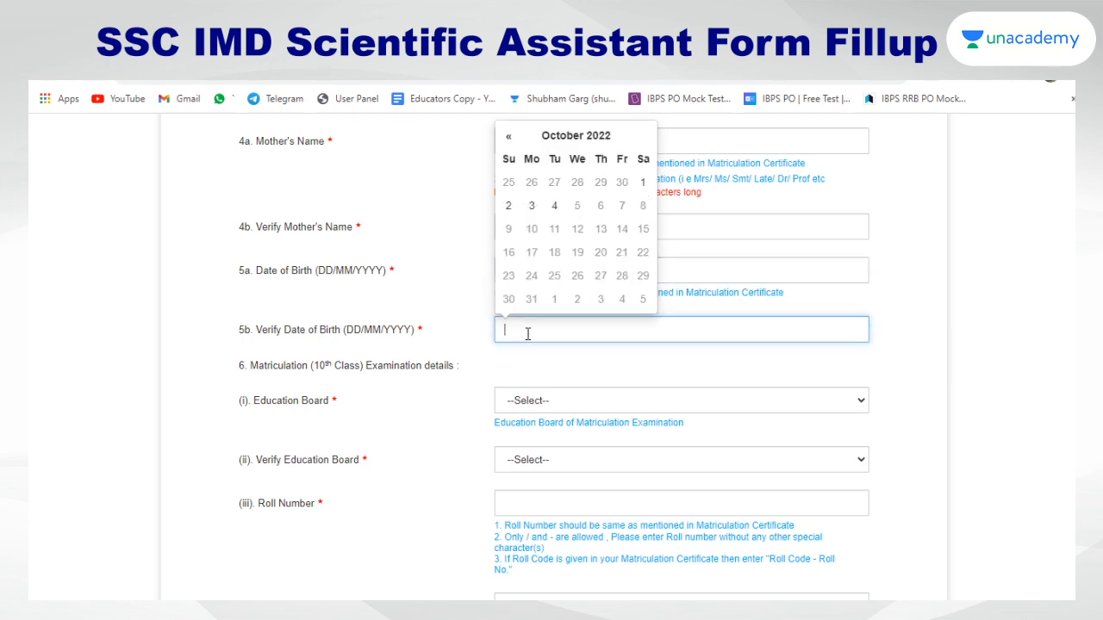
scroll(528, 334, down, 1)
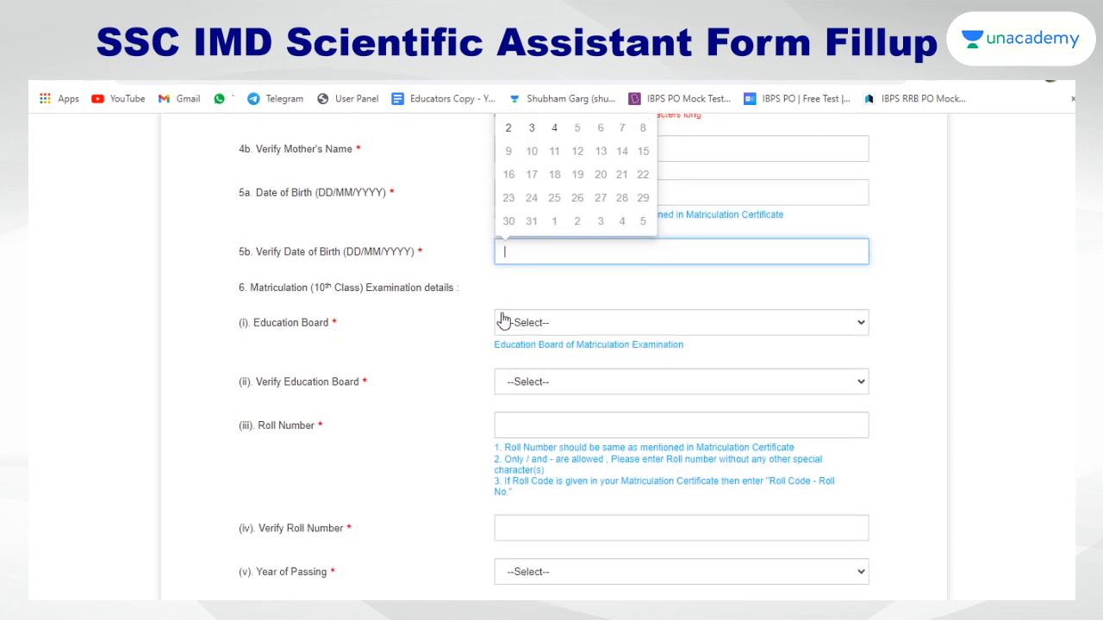
Set Education Board and Verify Education Board to Central Board of Secondary Education (CBSE)
click(529, 322)
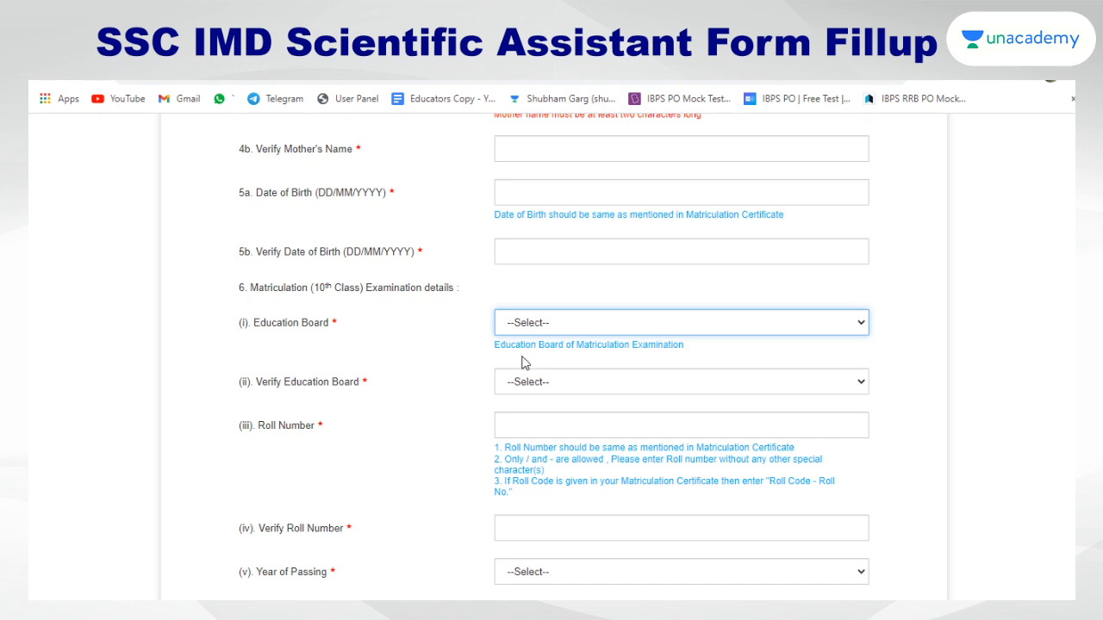
click(525, 363)
click(523, 388)
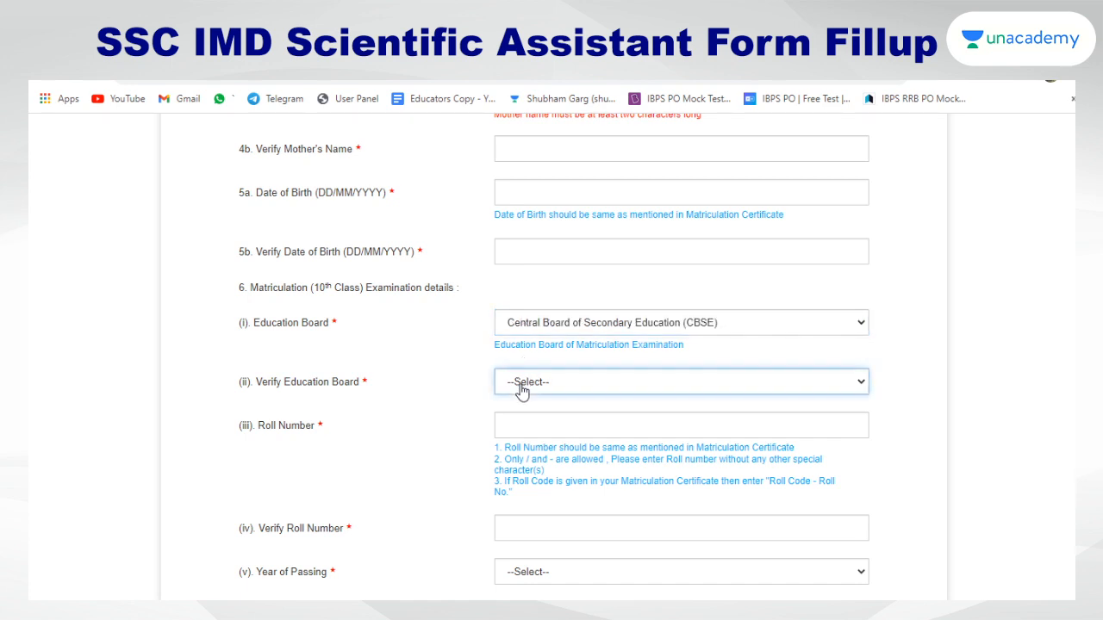
click(599, 135)
scroll(560, 204, down, 2)
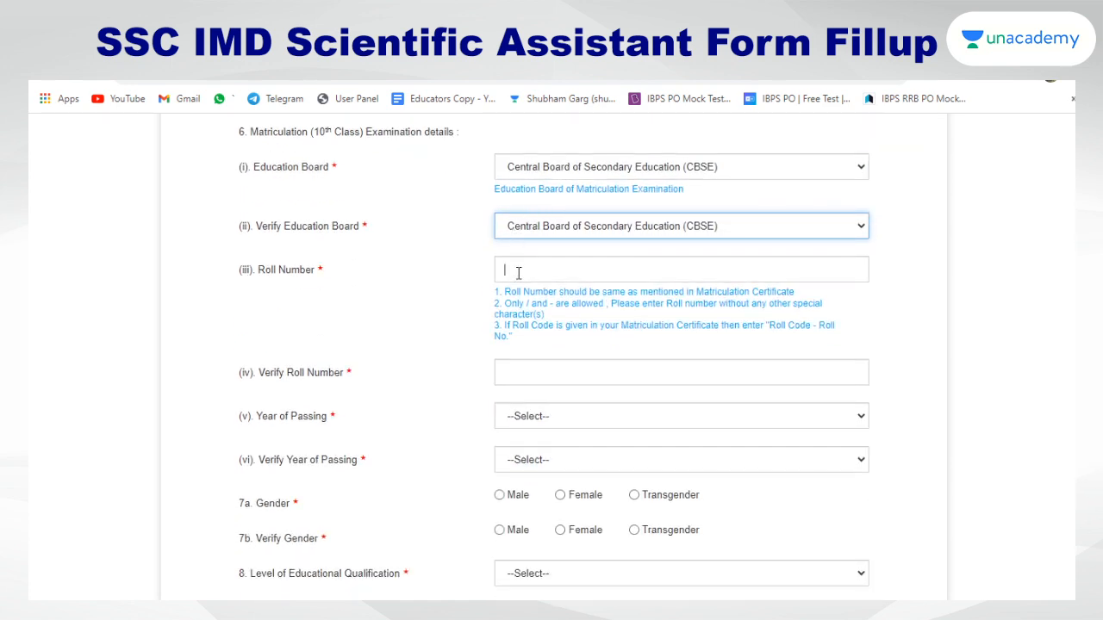
Visit the roll number fields and set Year of Passing to 2006
click(518, 272)
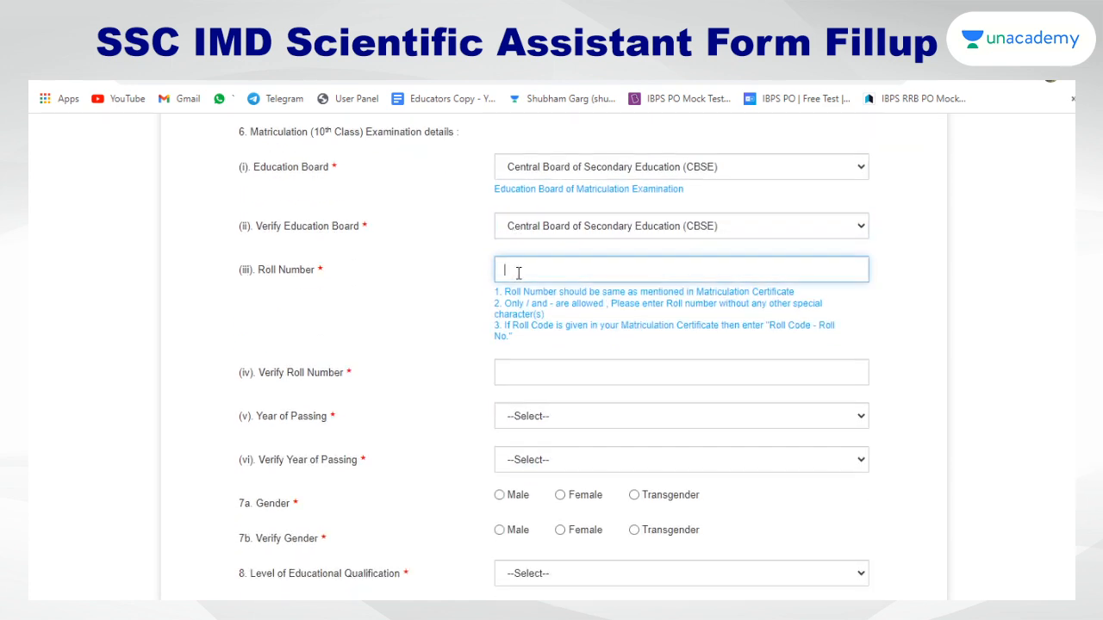
click(532, 370)
click(527, 416)
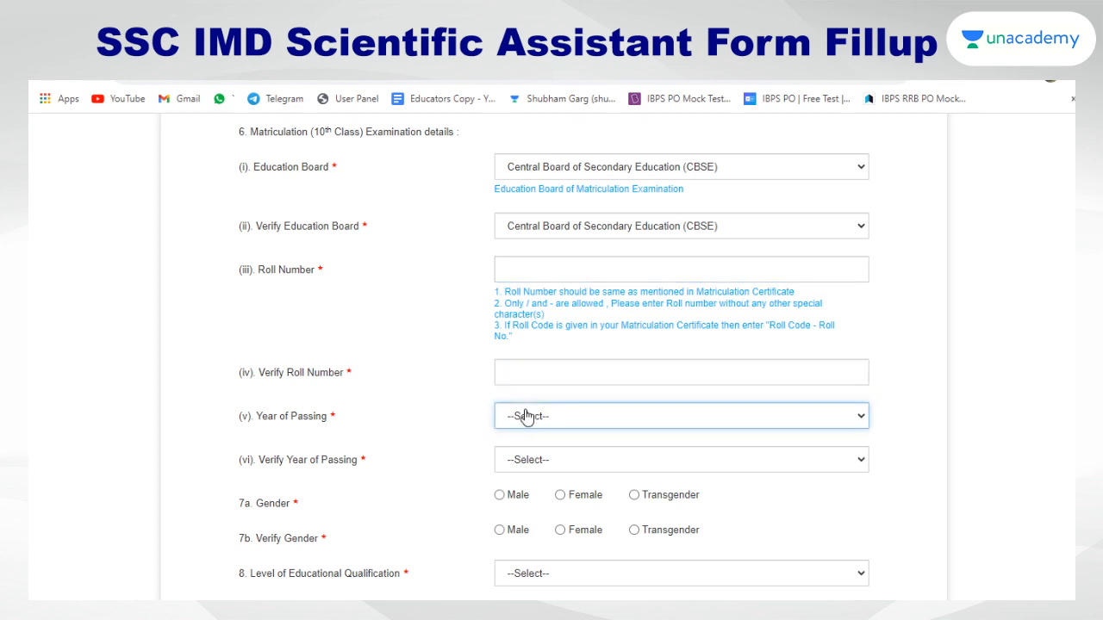
click(538, 369)
scroll(535, 366, down, 1)
scroll(534, 384, down, 1)
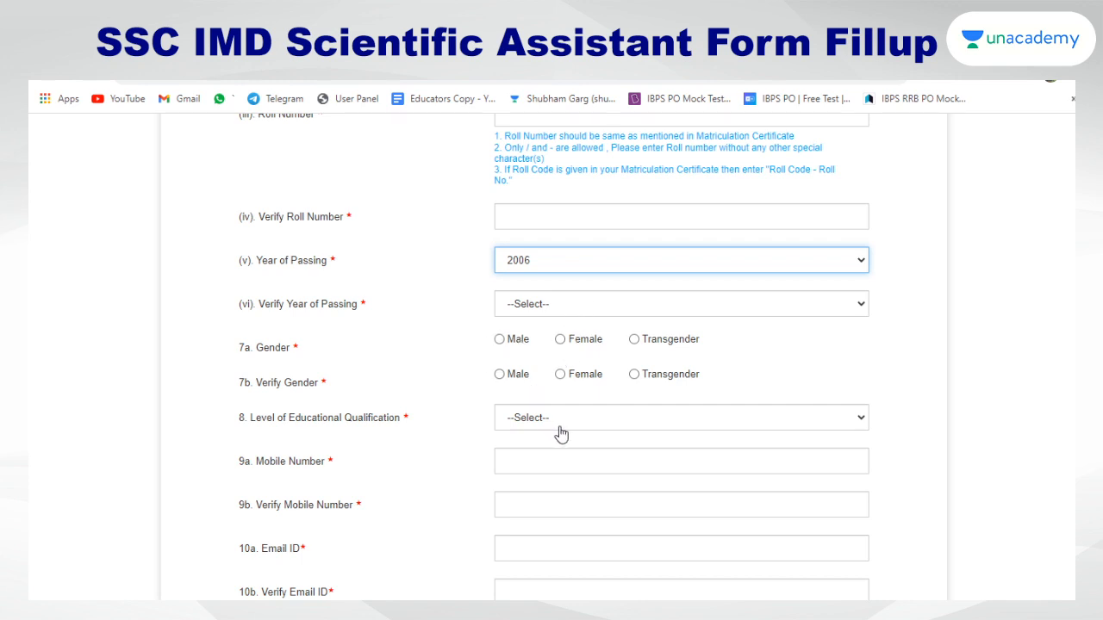
scroll(558, 426, down, 1)
click(555, 350)
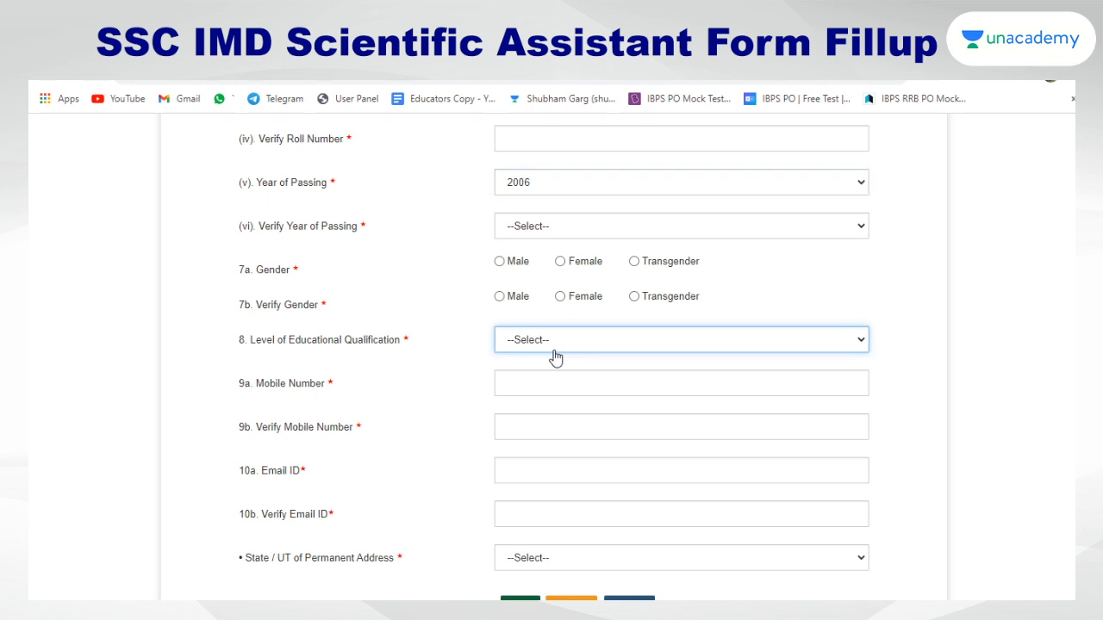
click(537, 412)
click(529, 438)
click(525, 385)
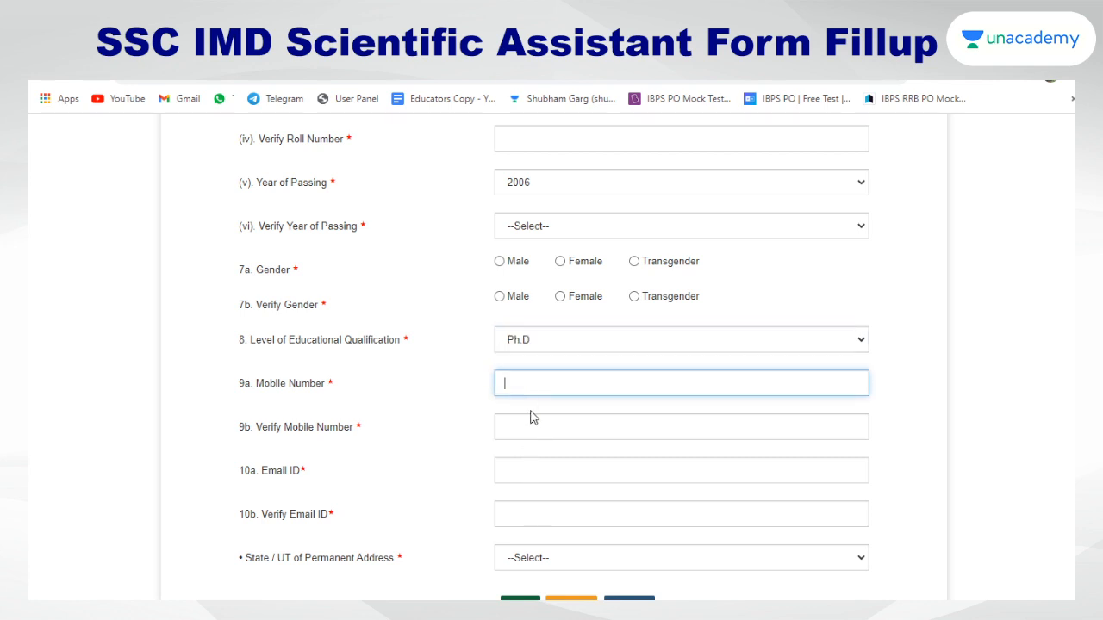
click(530, 469)
click(526, 515)
scroll(508, 507, down, 1)
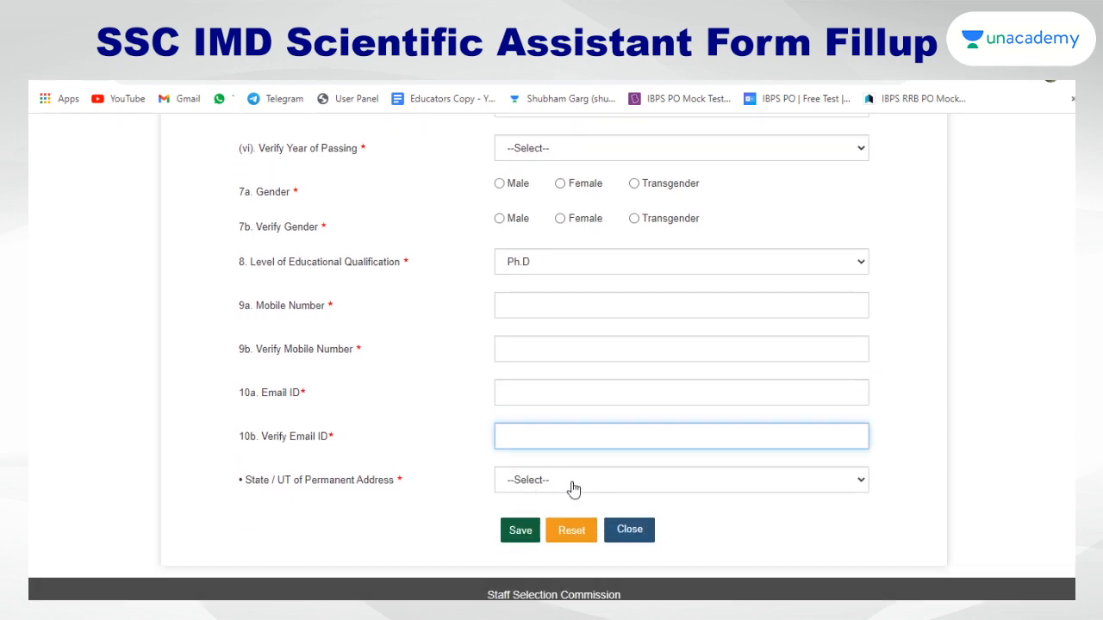
click(537, 491)
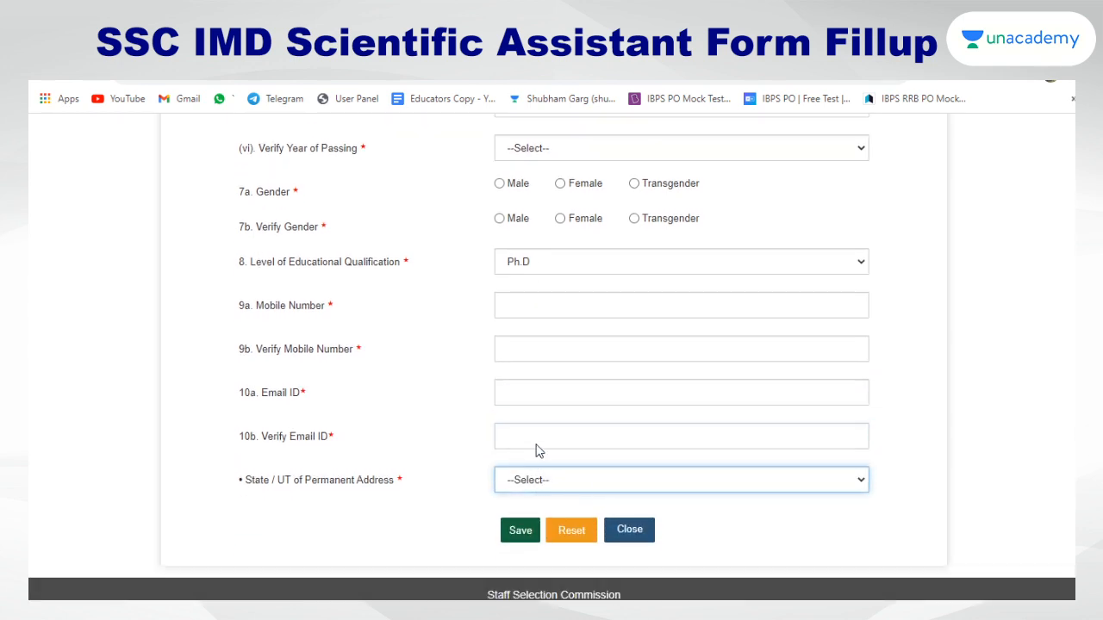
click(482, 453)
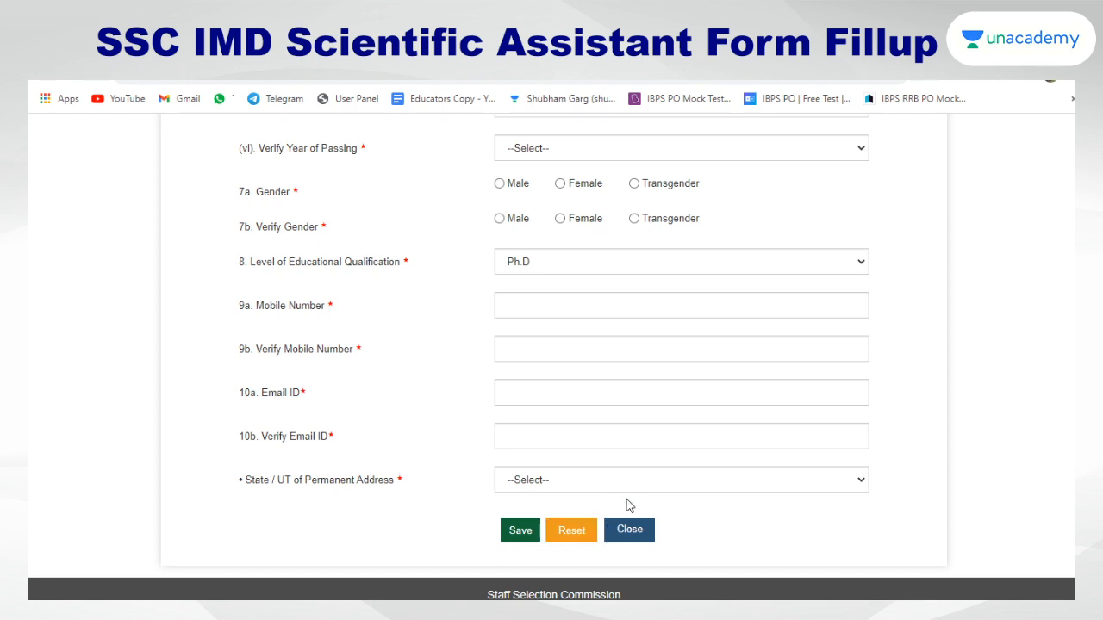
scroll(635, 425, up, 20)
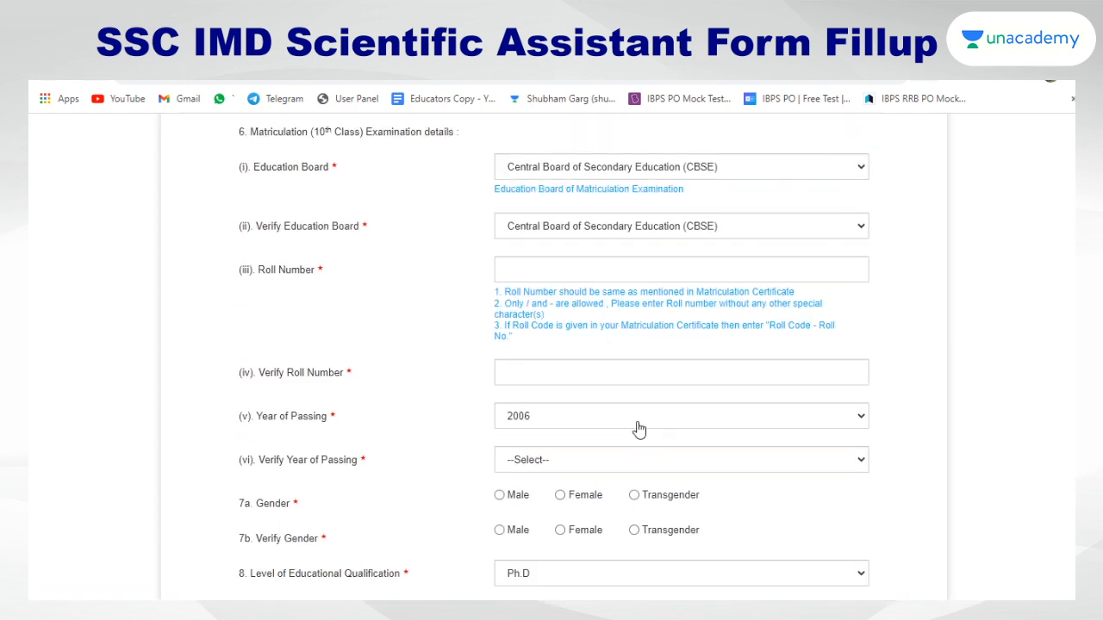
scroll(639, 428, up, 3)
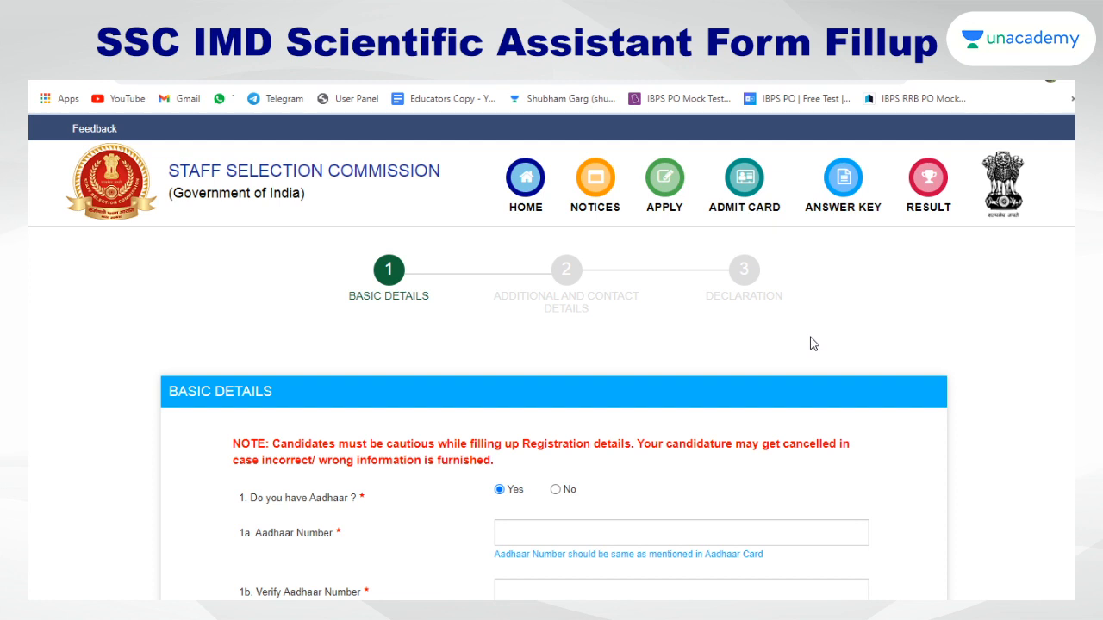
Highlight the BASIC DETAILS and remaining step labels, then scroll down the form
double_click(358, 297)
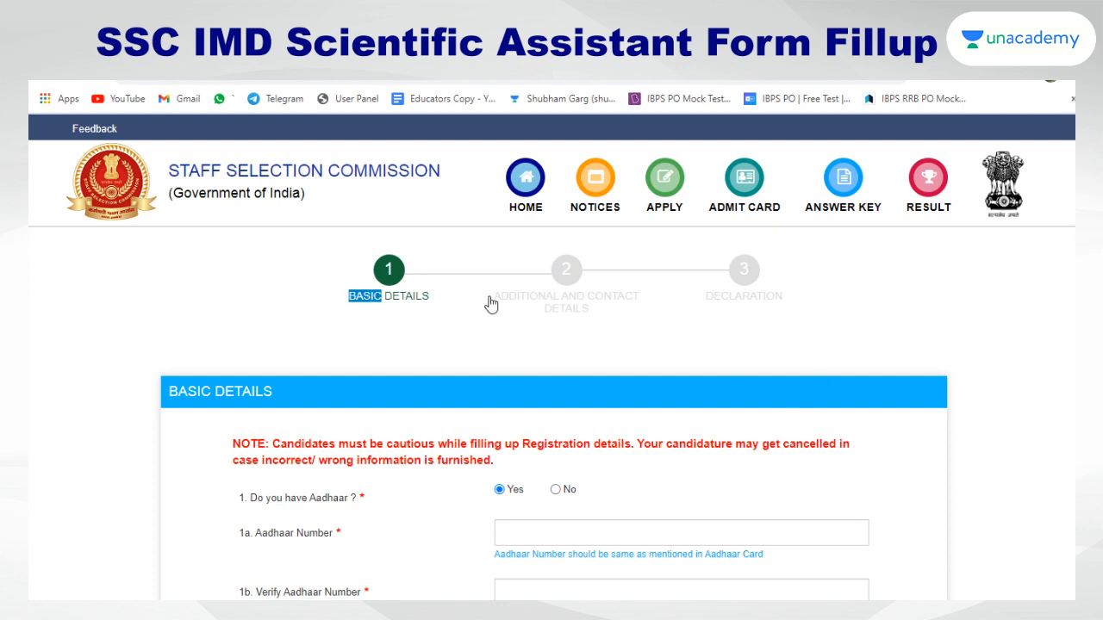
drag(508, 297, 770, 298)
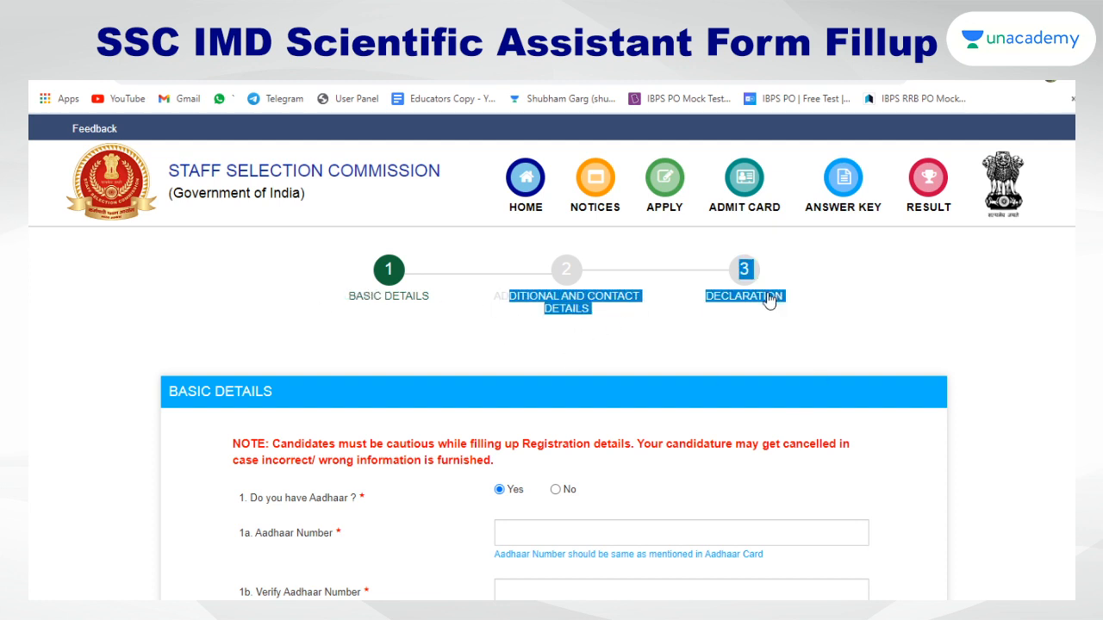
click(758, 340)
scroll(758, 340, down, 15)
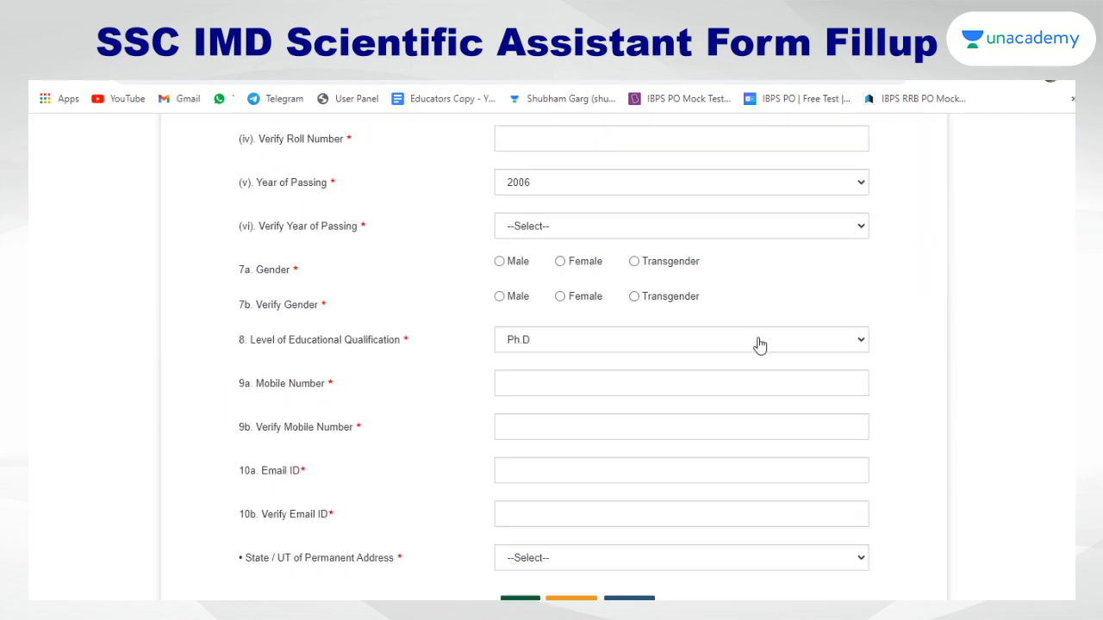
scroll(759, 346, down, 2)
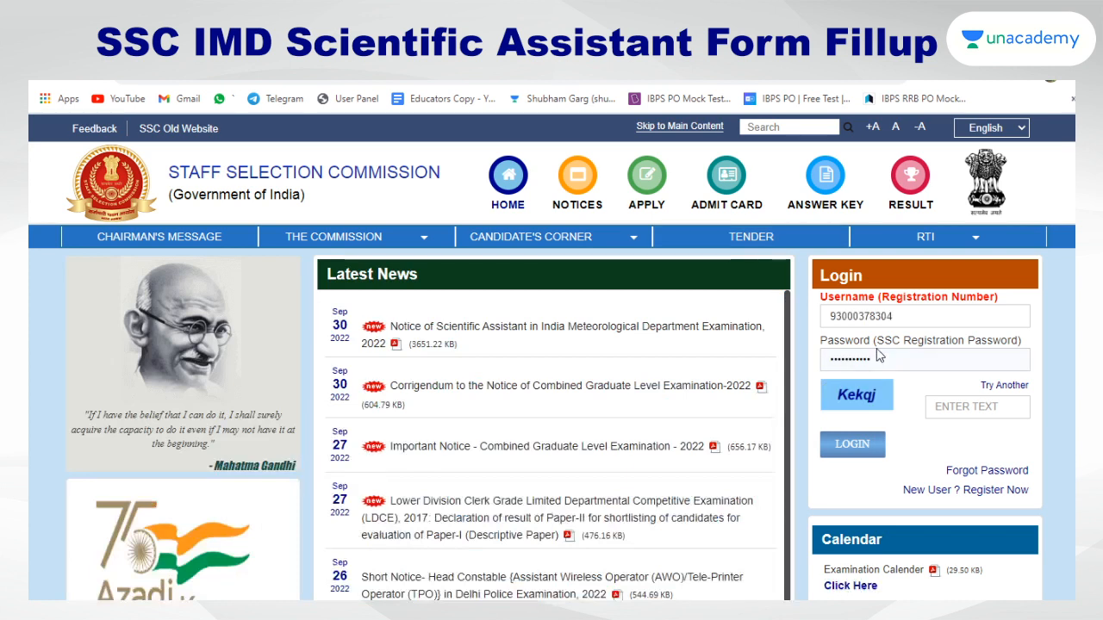
Fill in the registration number, password and captcha text, then submit the login
drag(903, 316, 828, 327)
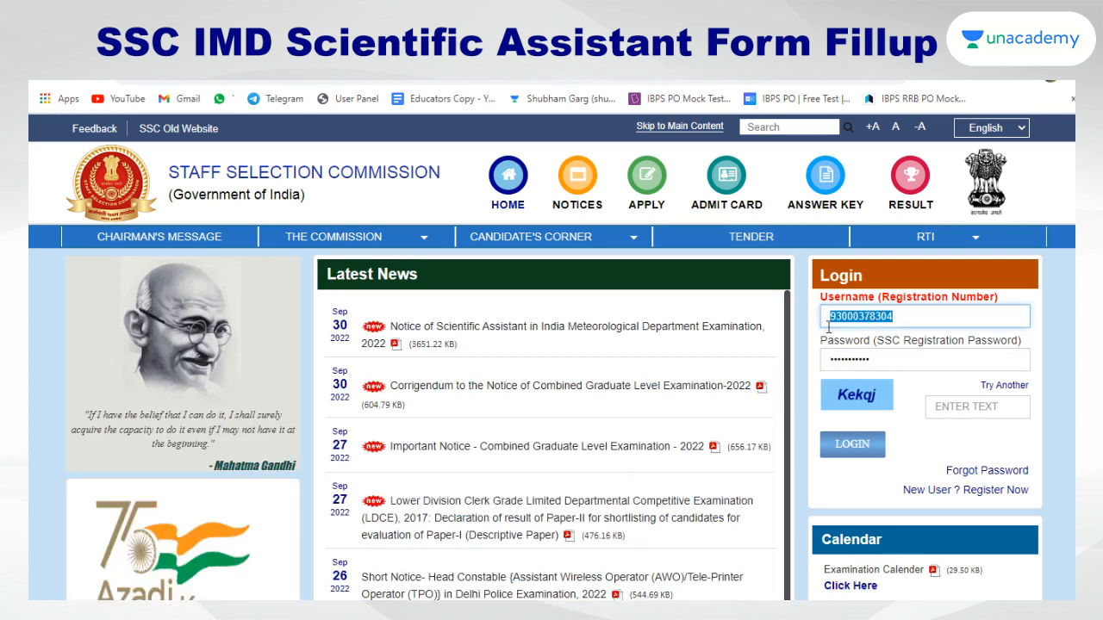
drag(871, 361, 824, 363)
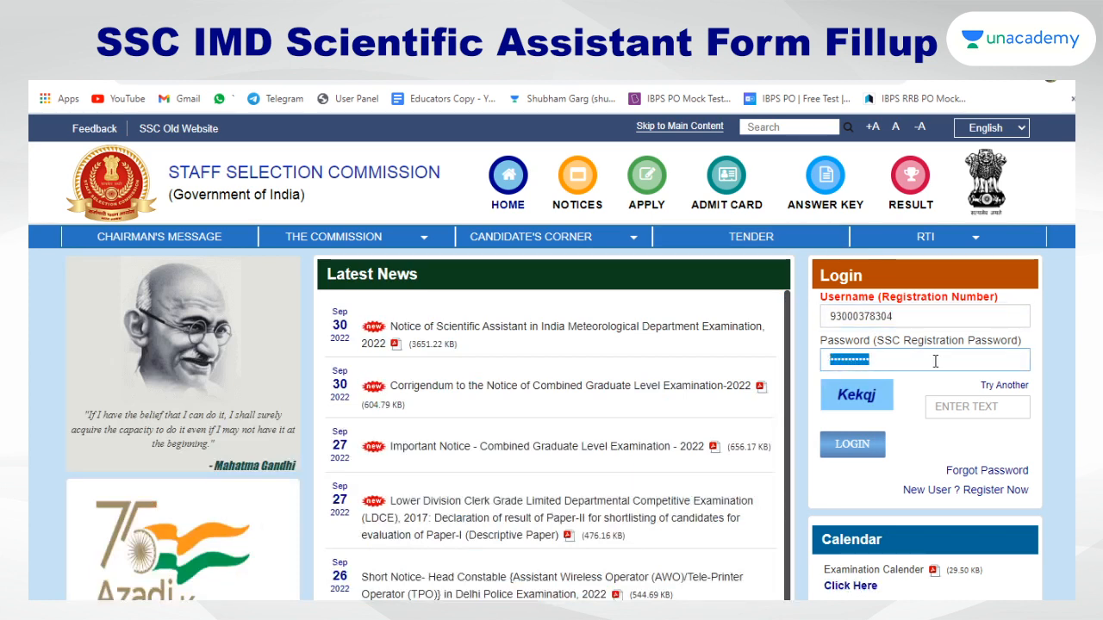
click(1069, 338)
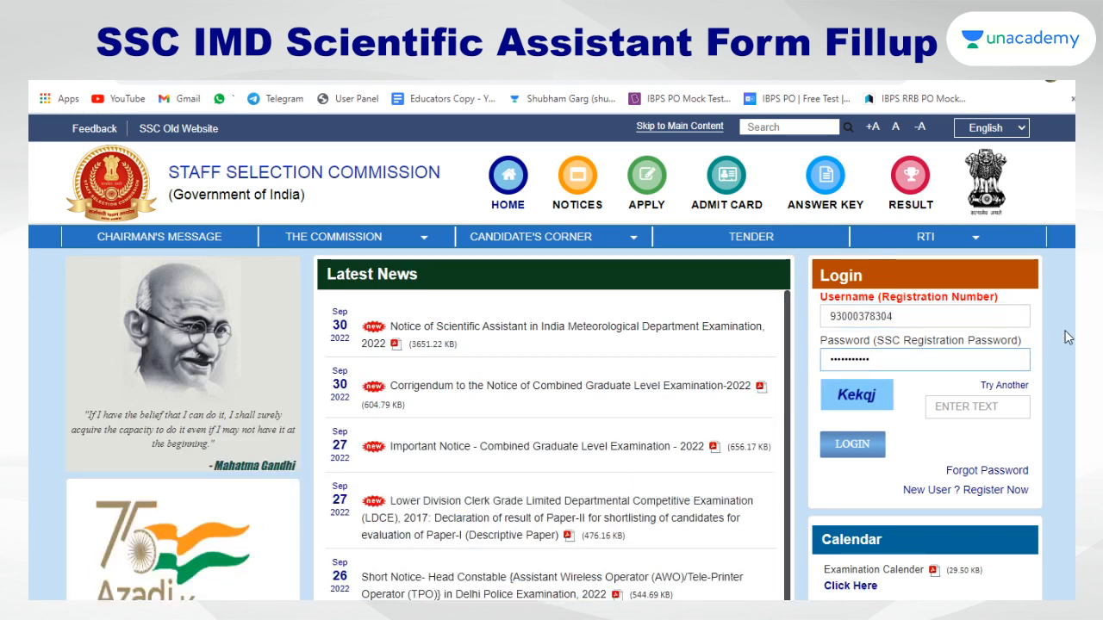
click(955, 411)
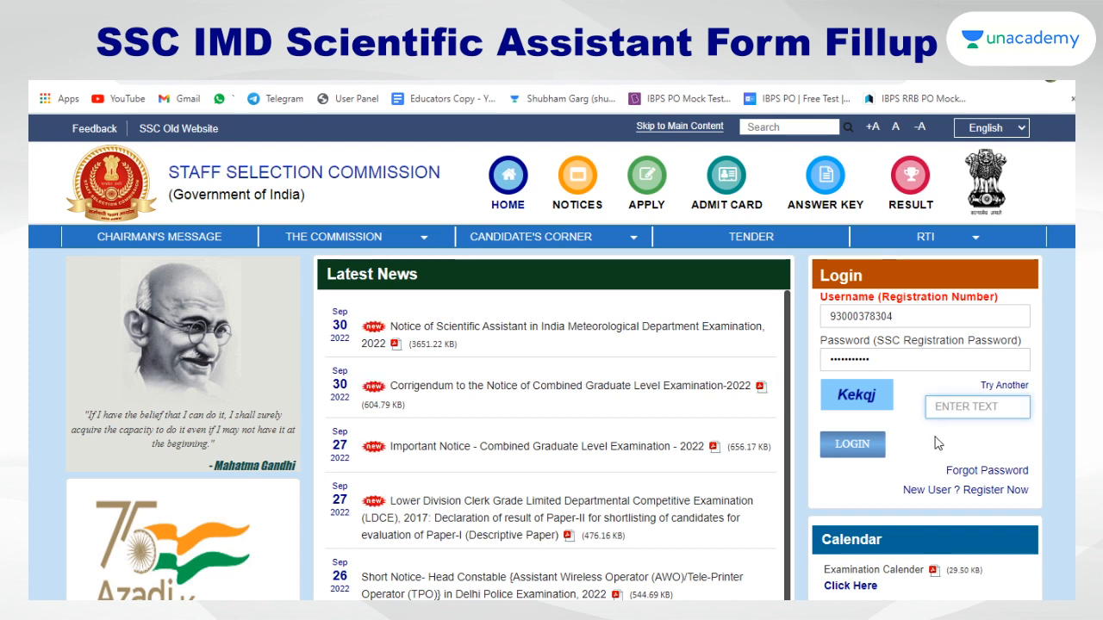
text(Kek)
key(BackSpace)
text(Kq)
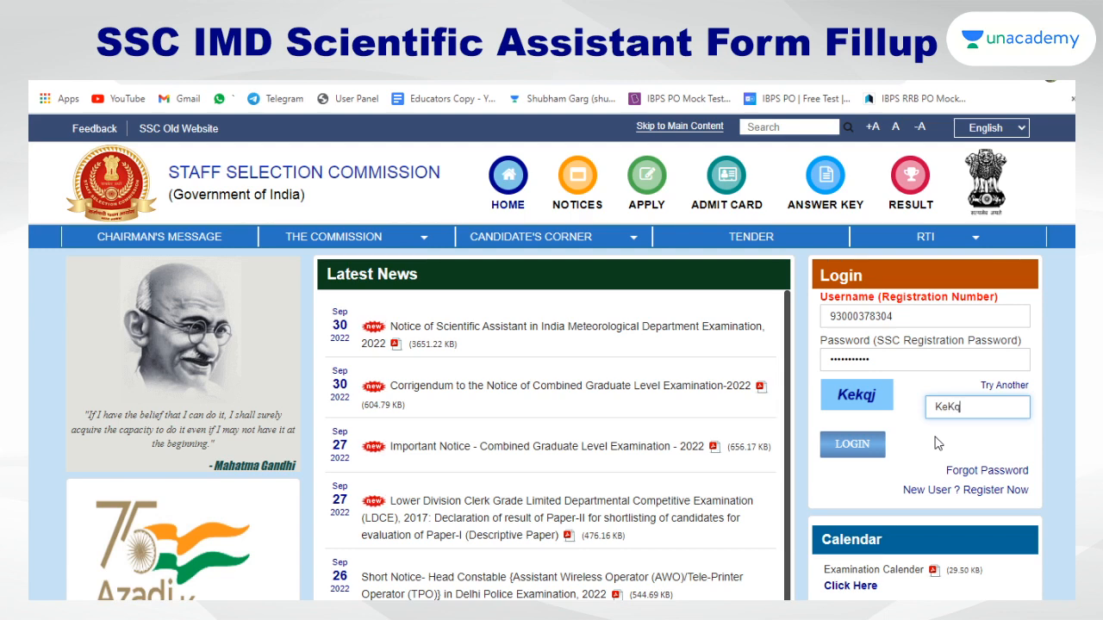
text(j)
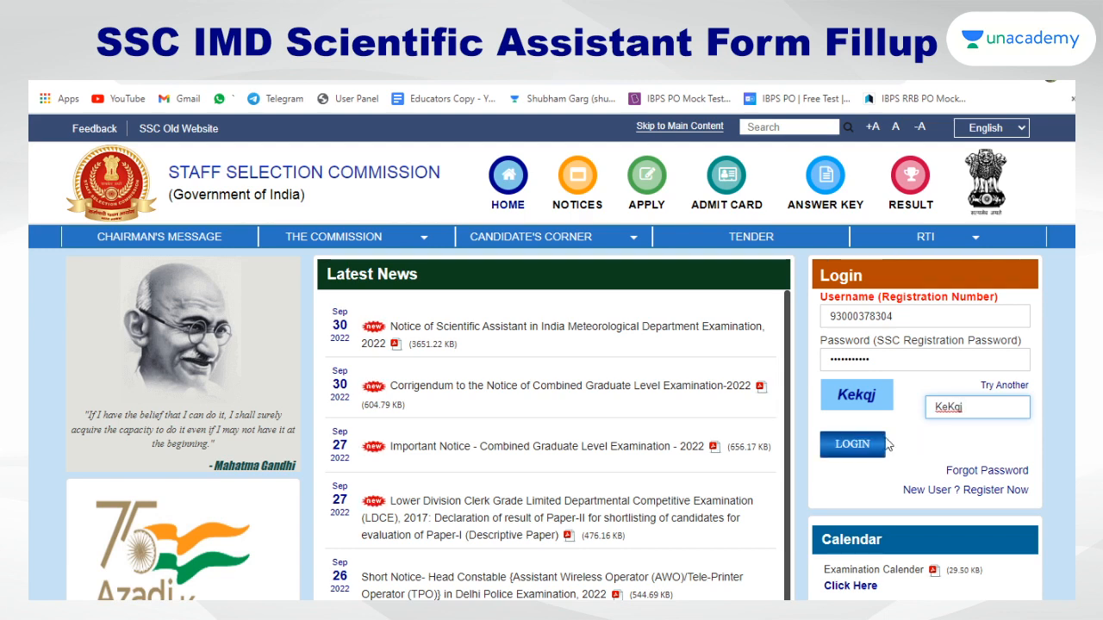
click(868, 445)
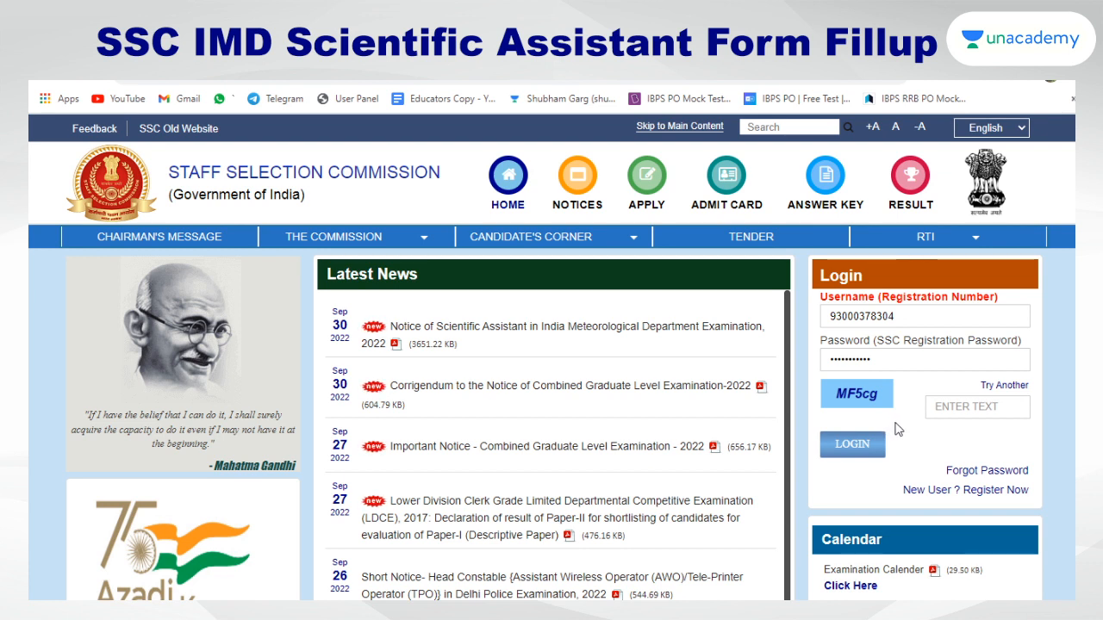
Enter the refreshed captcha text and log in again
click(952, 410)
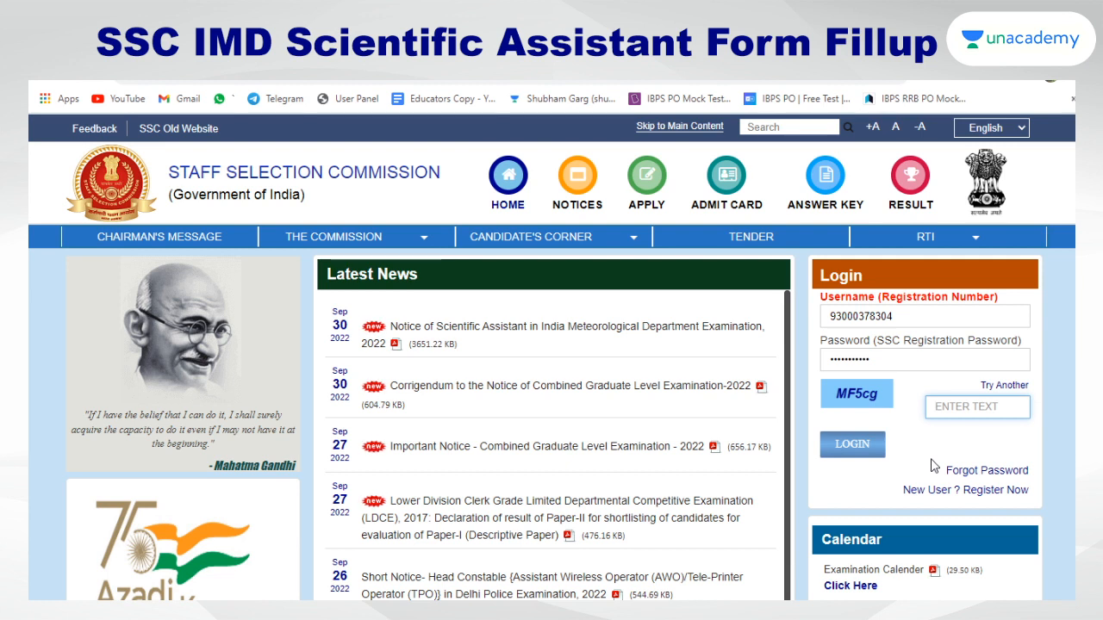
text(MF)
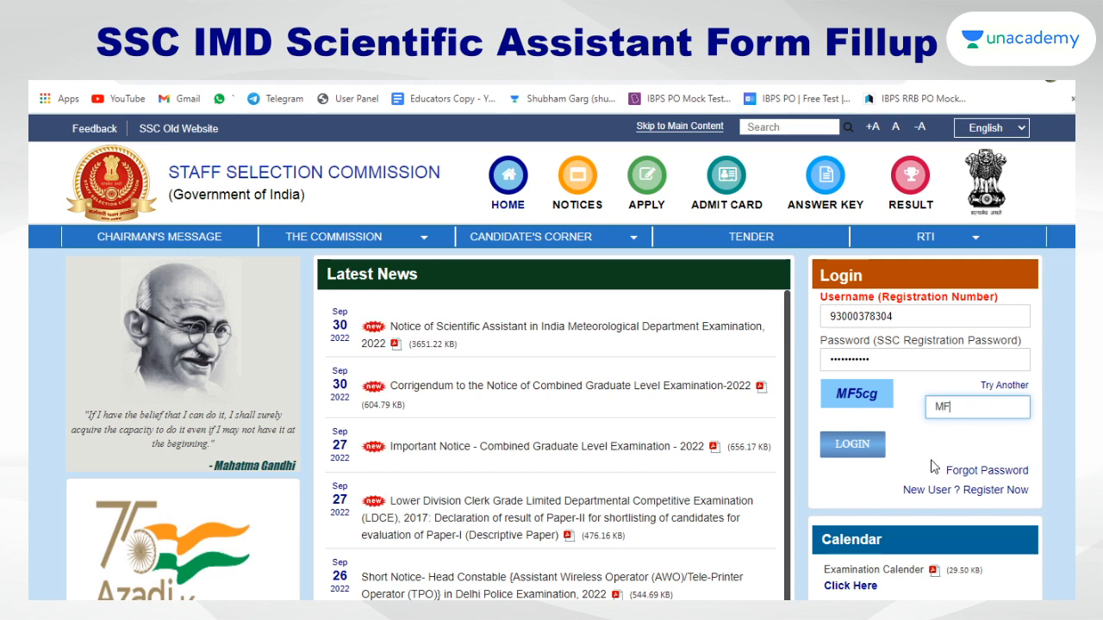
text(5cg)
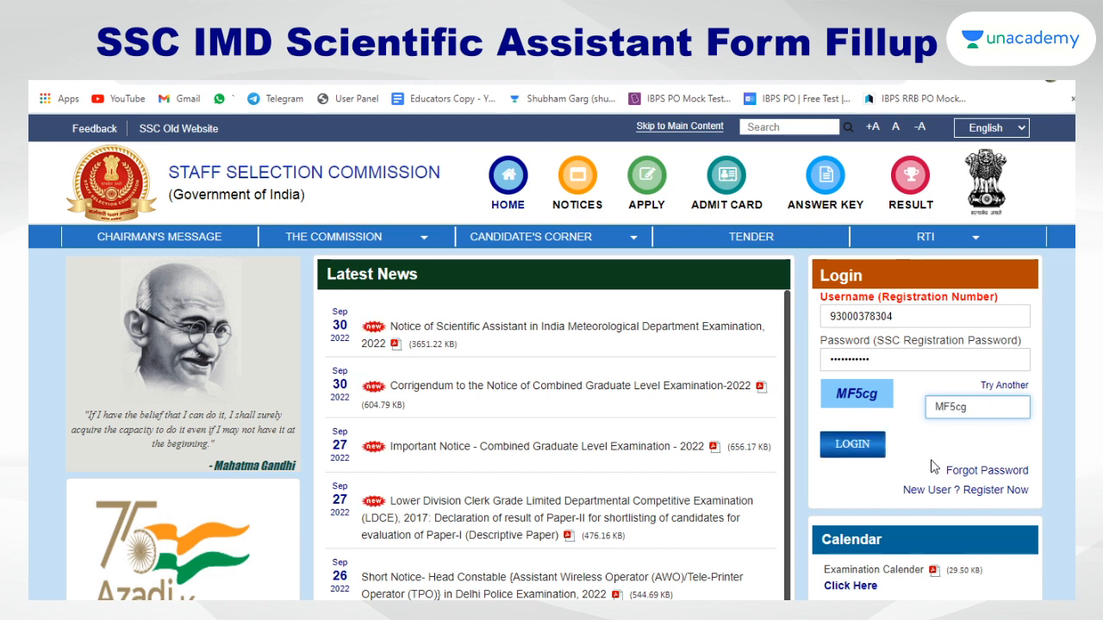
drag(887, 318, 829, 317)
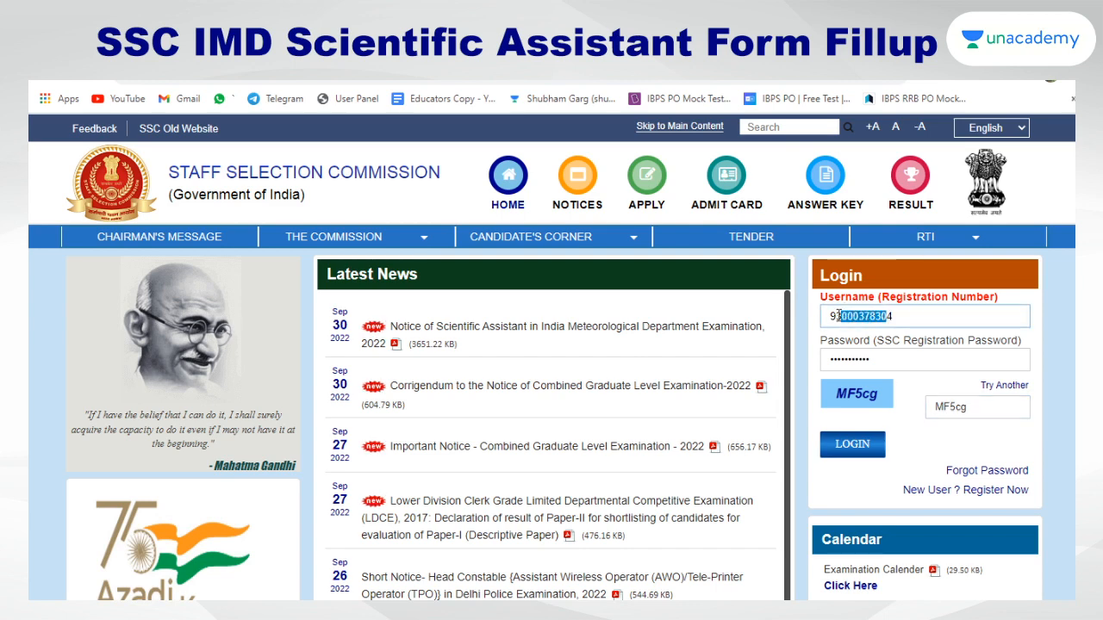
click(867, 357)
click(848, 446)
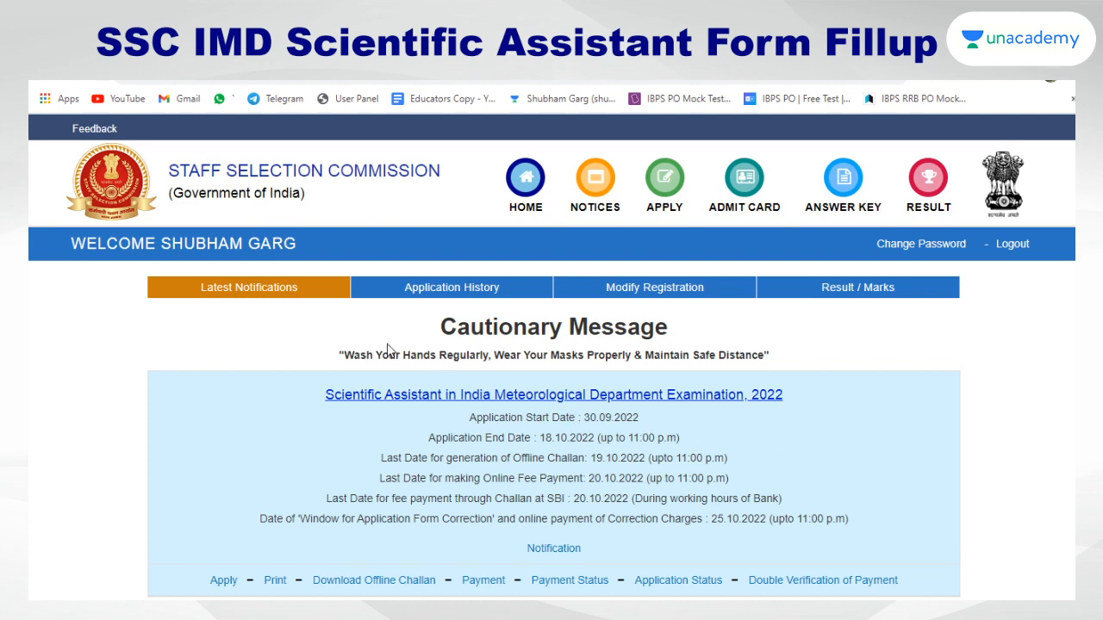
Highlight the IMD and CGL exams' application start and end dates on the dashboard
scroll(191, 365, down, 2)
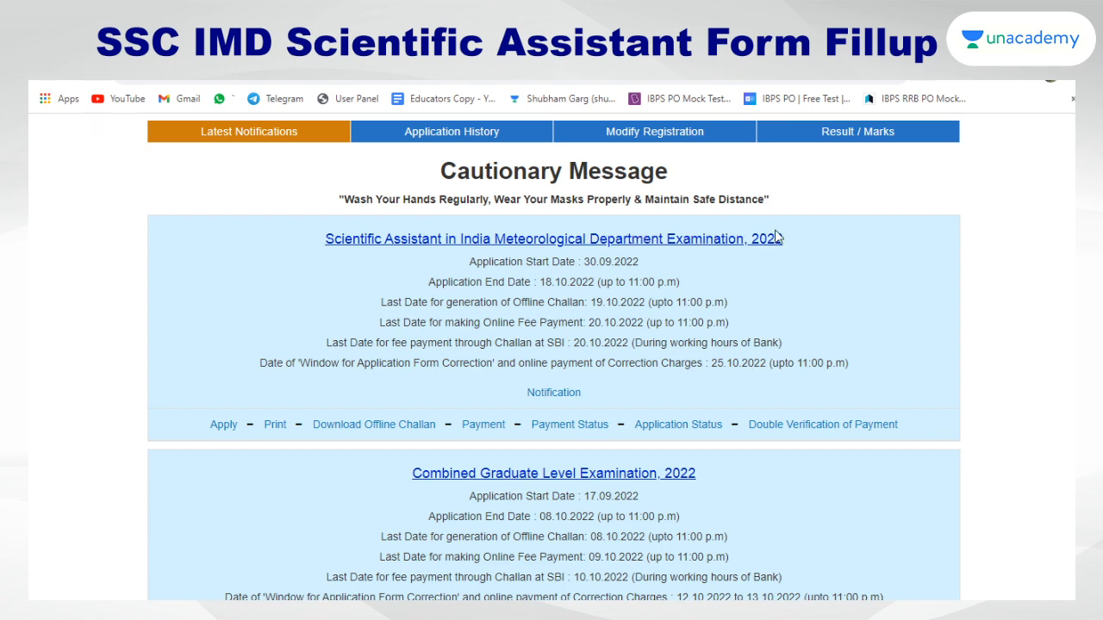
scroll(818, 245, down, 1)
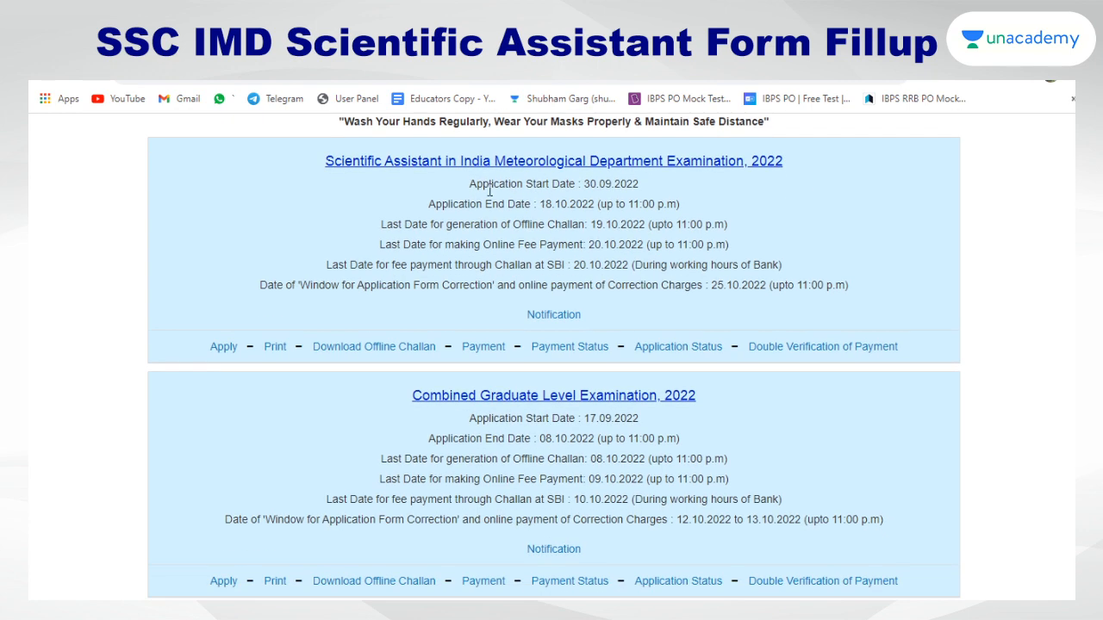
drag(473, 186, 673, 188)
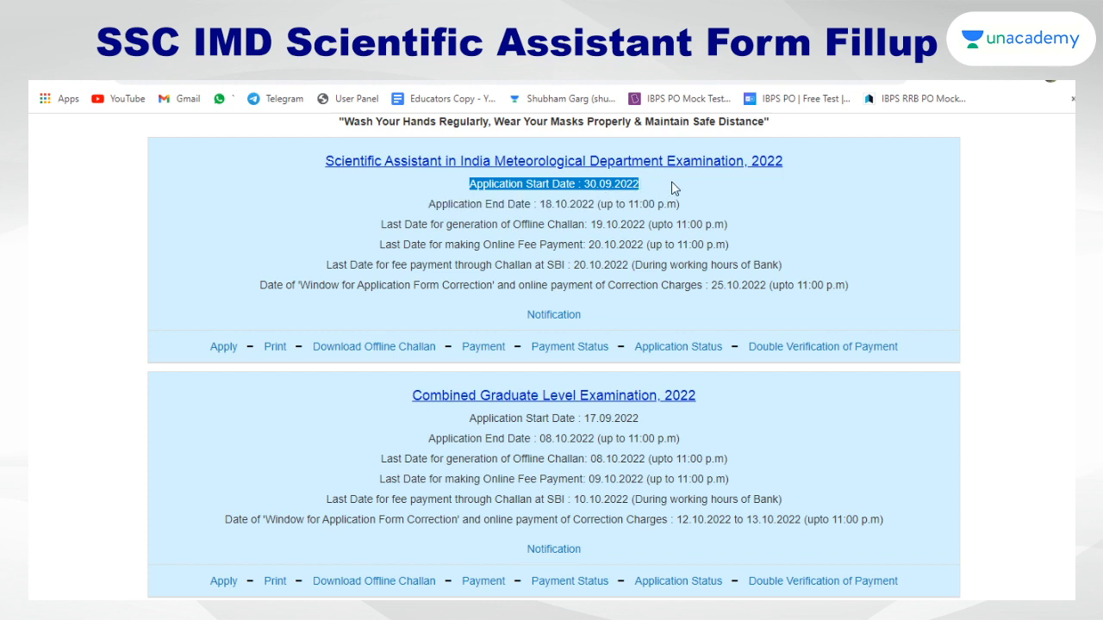
drag(397, 402, 636, 415)
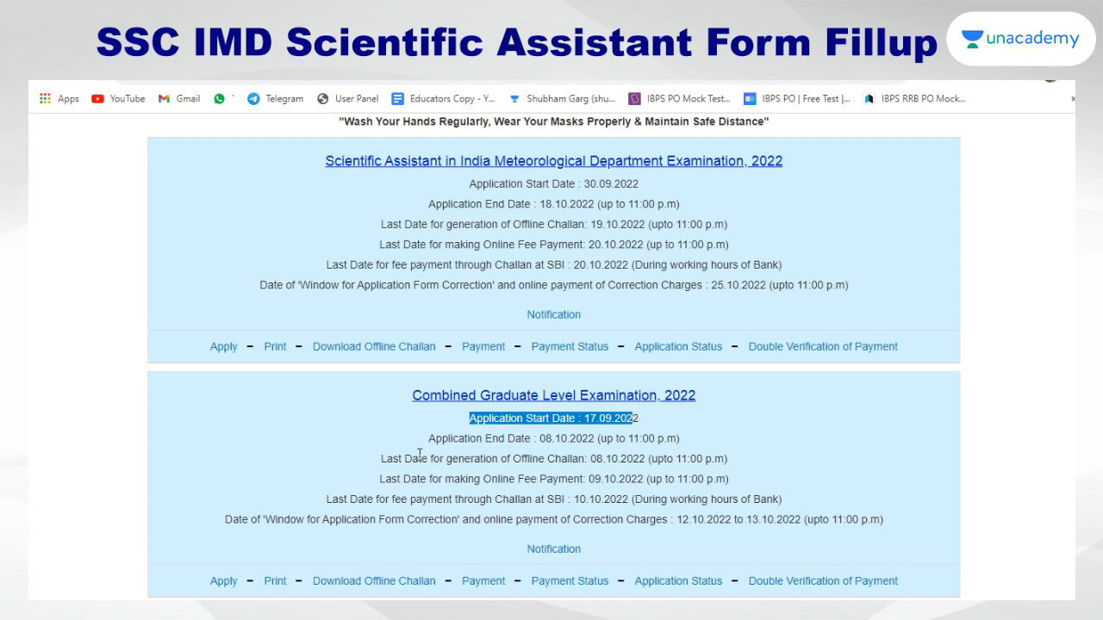
drag(428, 438, 635, 435)
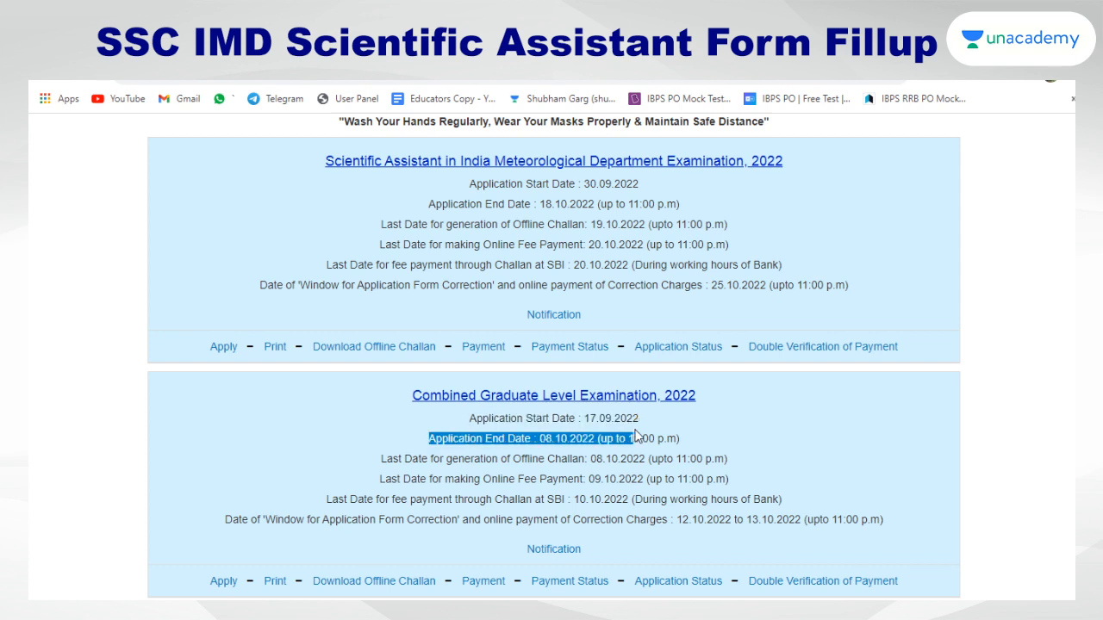
click(706, 439)
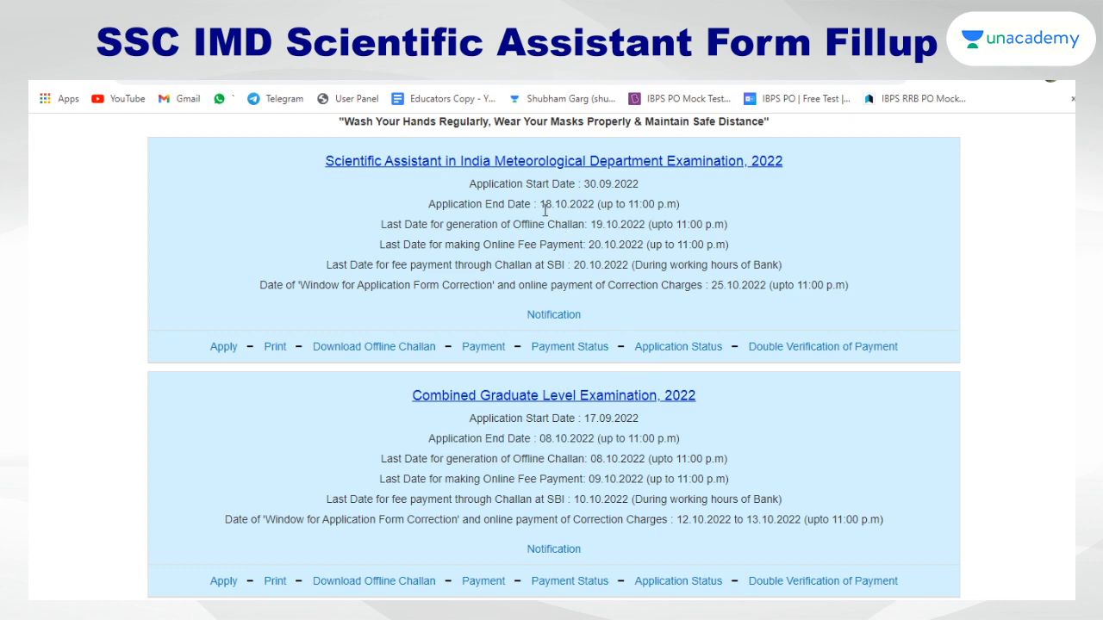
drag(540, 204, 602, 204)
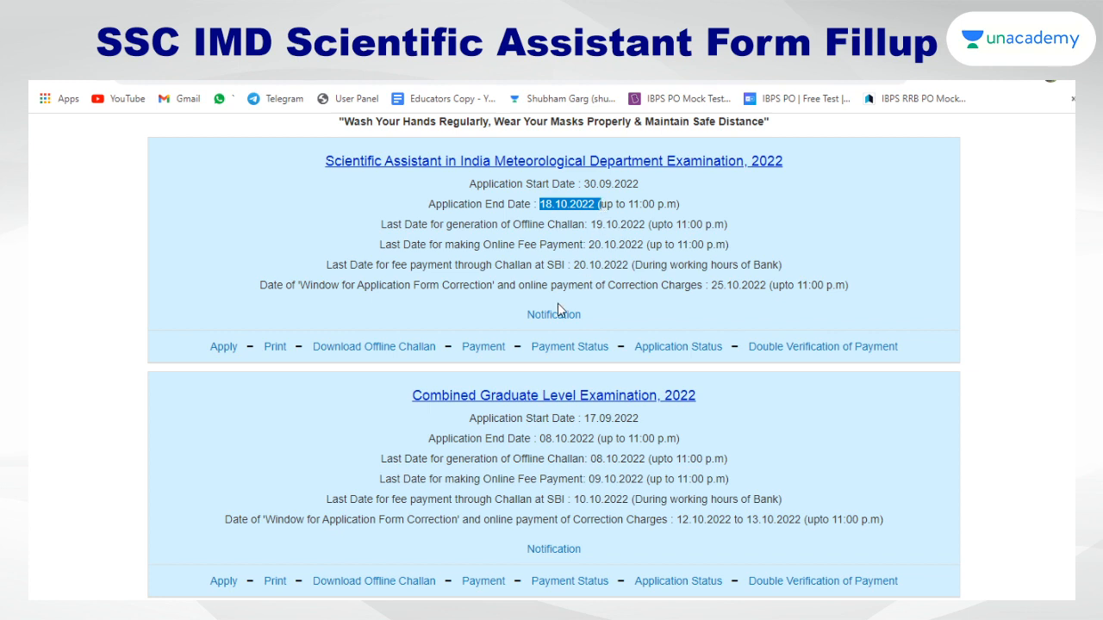
drag(323, 161, 848, 161)
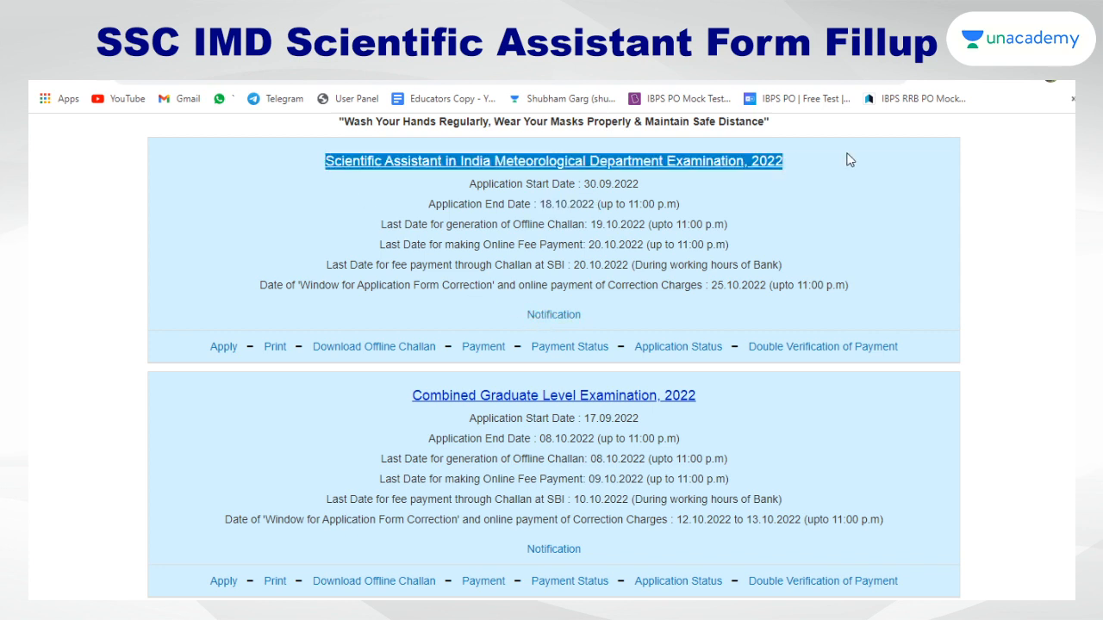
View the Scientific Assistant exam notice PDF, then return to the dashboard
click(221, 348)
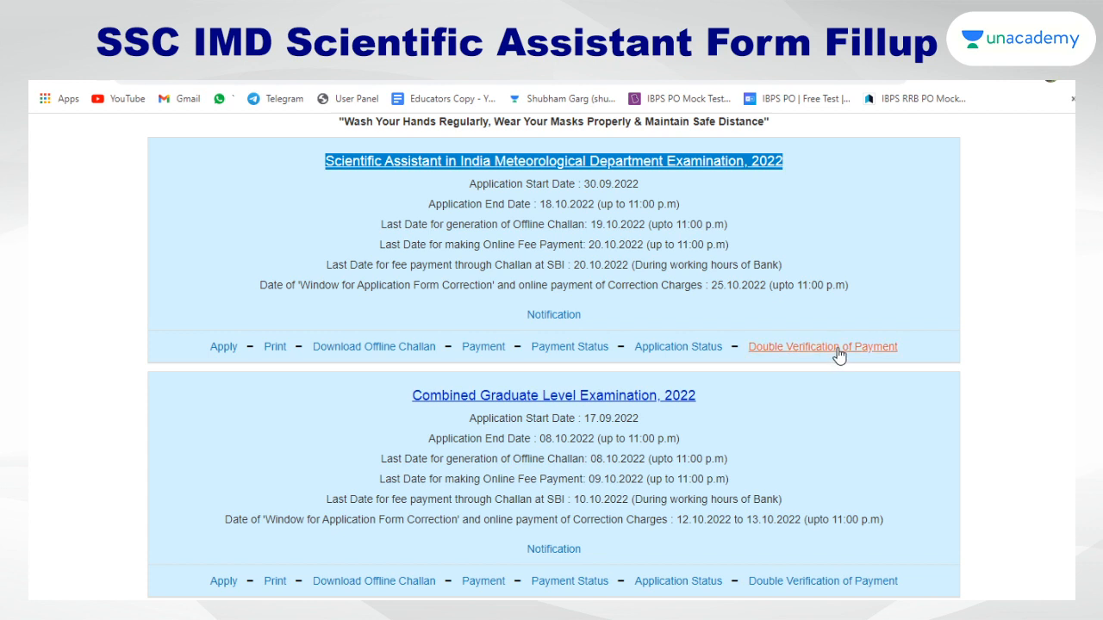
click(546, 317)
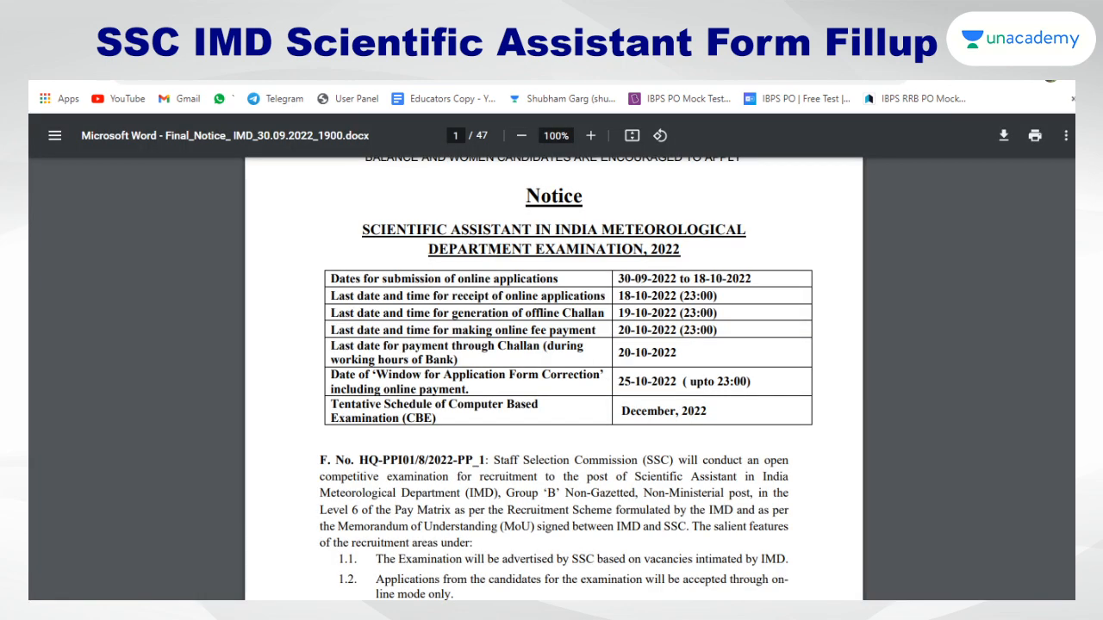
key(ctrl+shift+Tab)
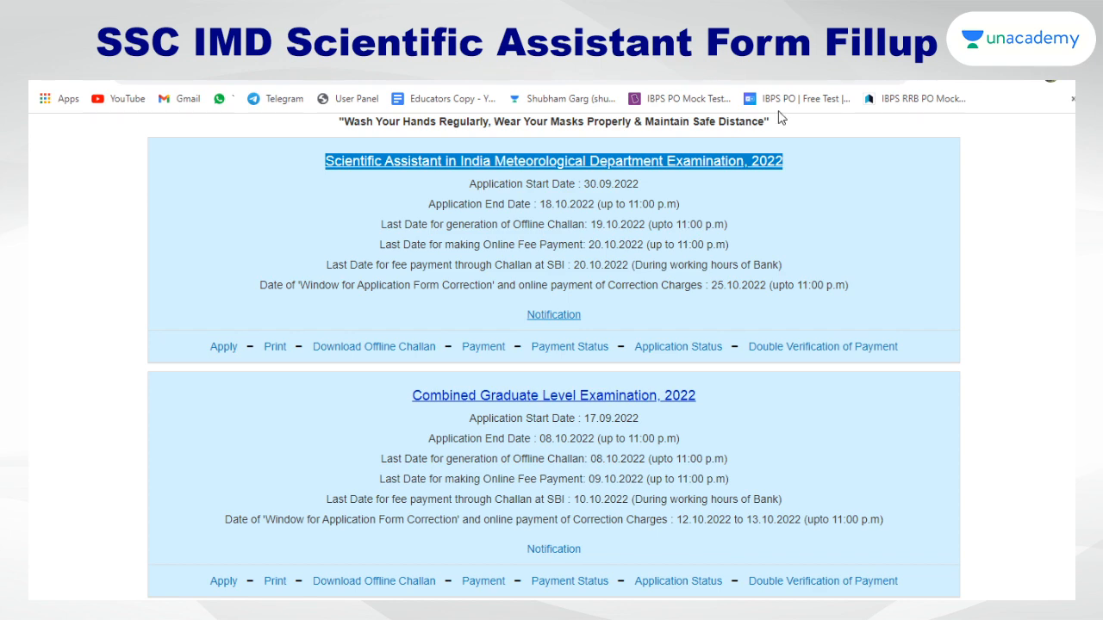
Apply for the Scientific Assistant IMD exam and scroll through the pre-filled personal and matriculation details
click(212, 346)
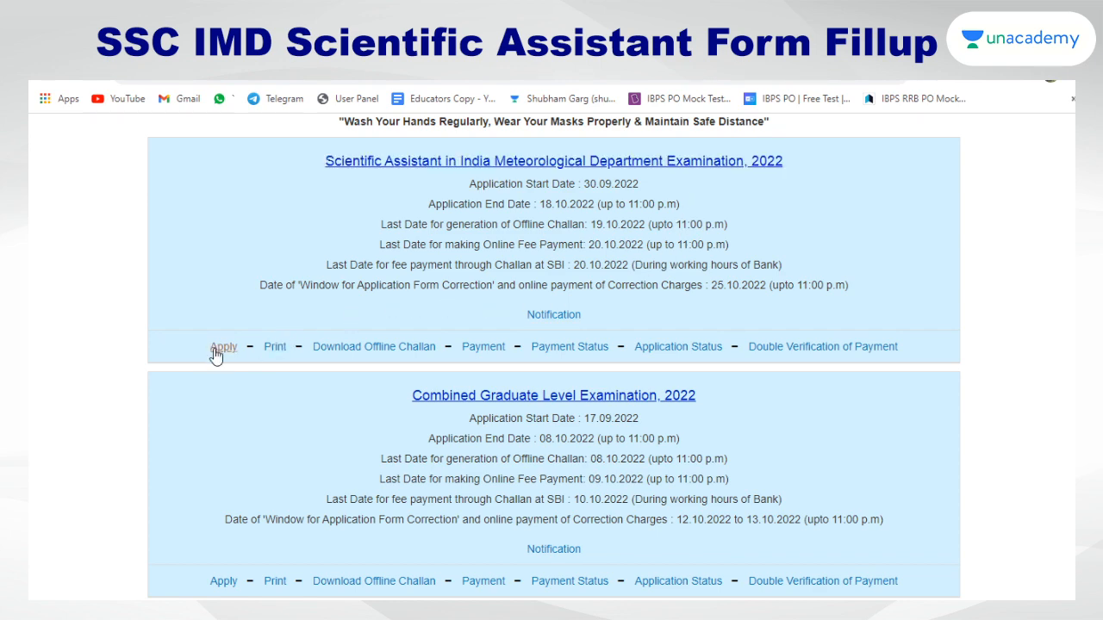
scroll(396, 303, down, 3)
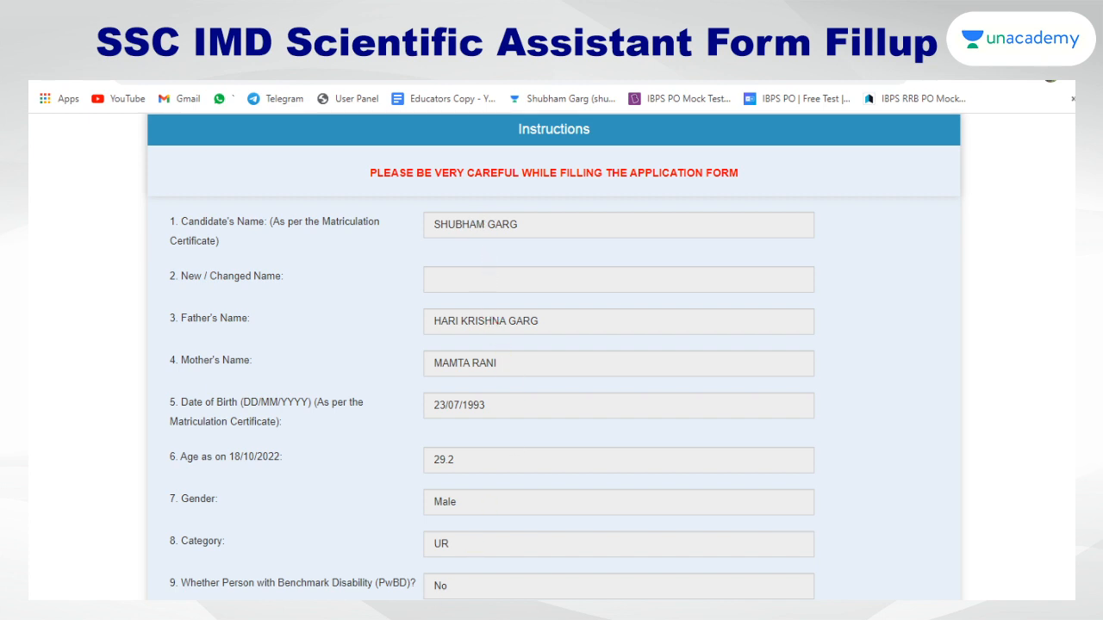
scroll(424, 379, down, 3)
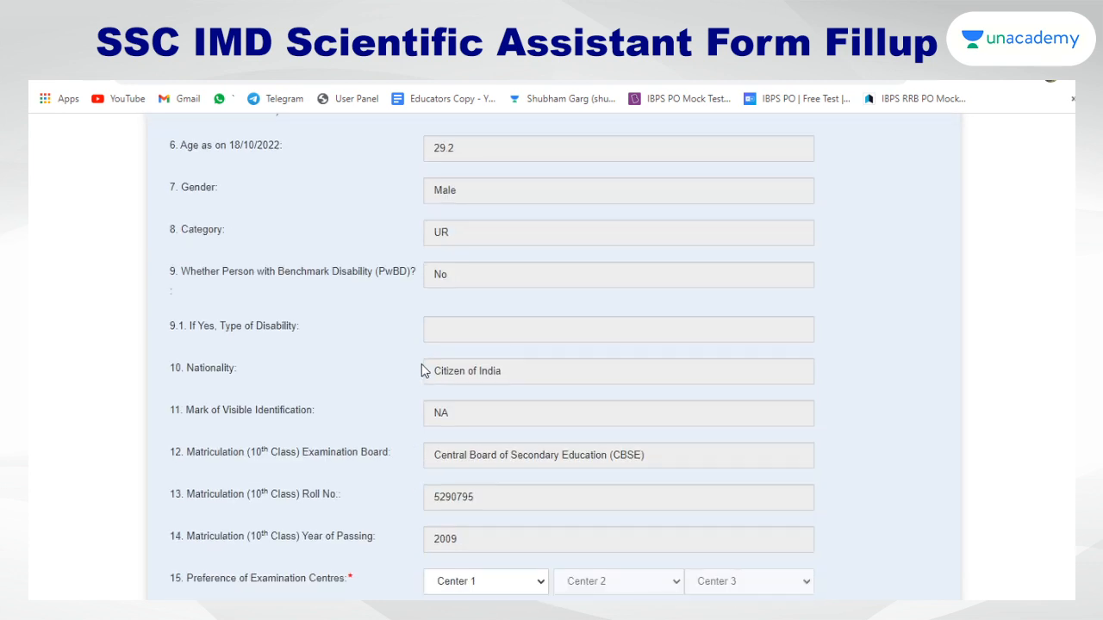
scroll(497, 310, down, 2)
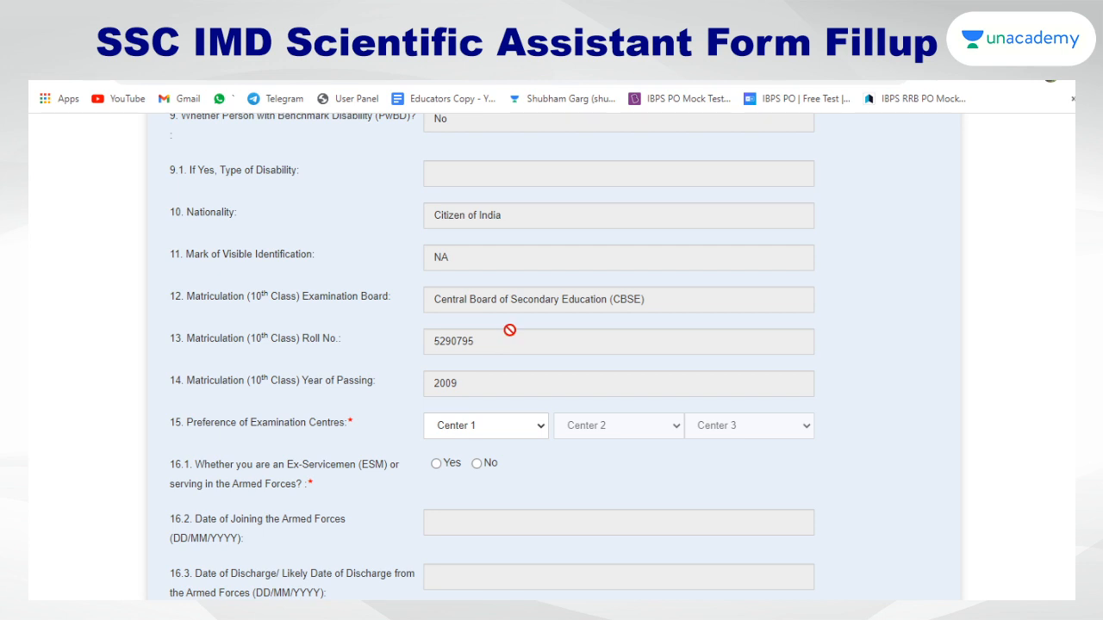
scroll(509, 330, down, 1)
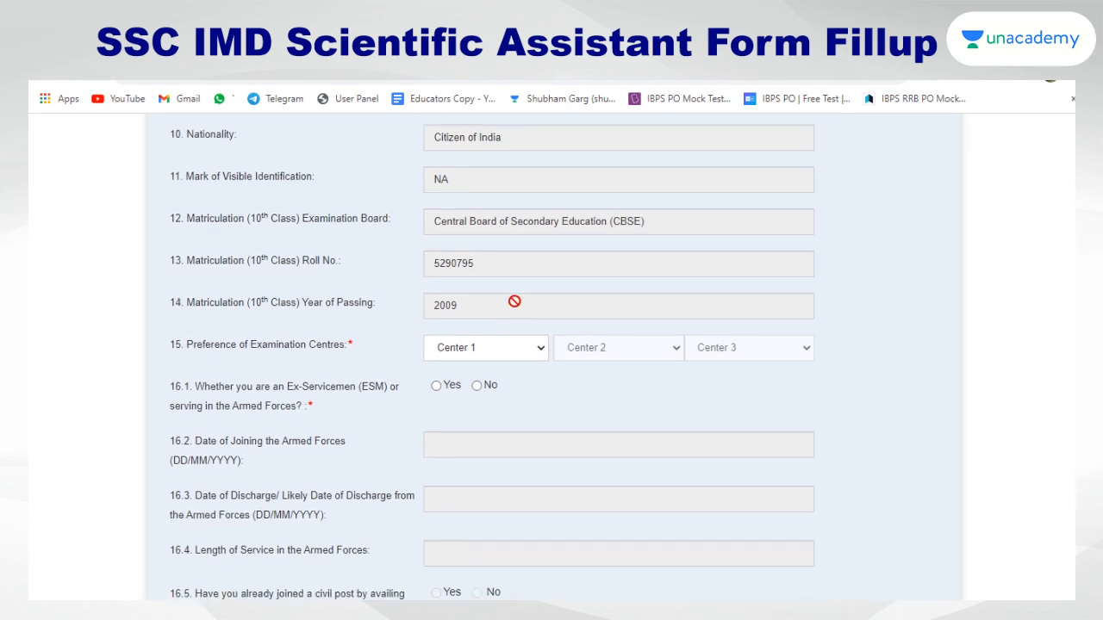
scroll(514, 301, down, 3)
scroll(517, 297, up, 2)
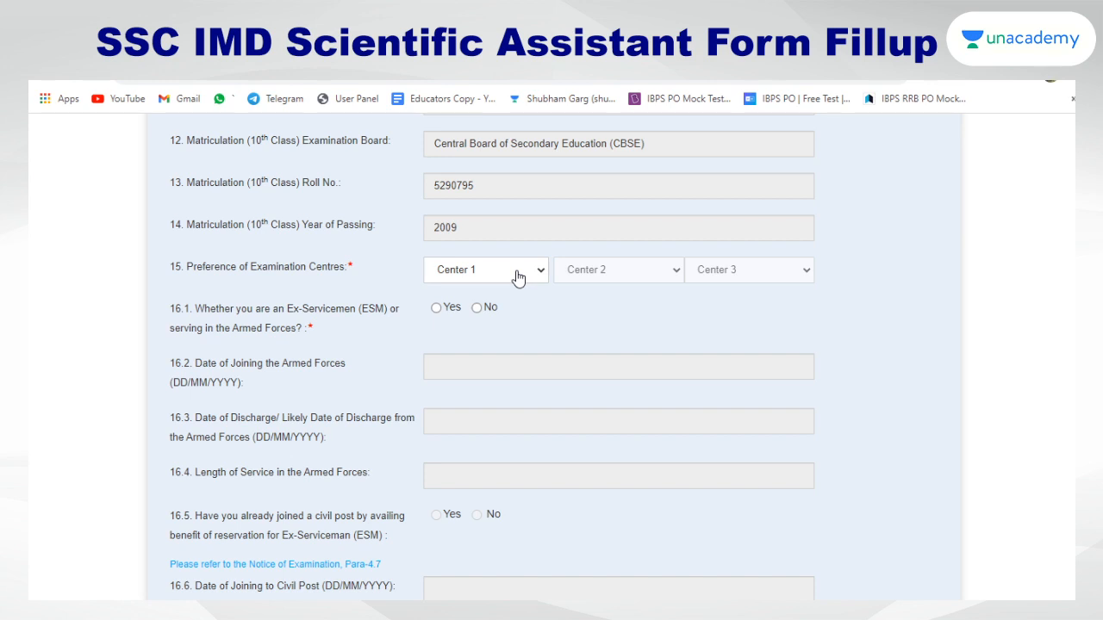
Choose exam centres CR-Bareilly(3005), CR-Lucknow(3010) and CR-Agra(3001) as the three preferences
click(500, 333)
click(608, 366)
click(755, 274)
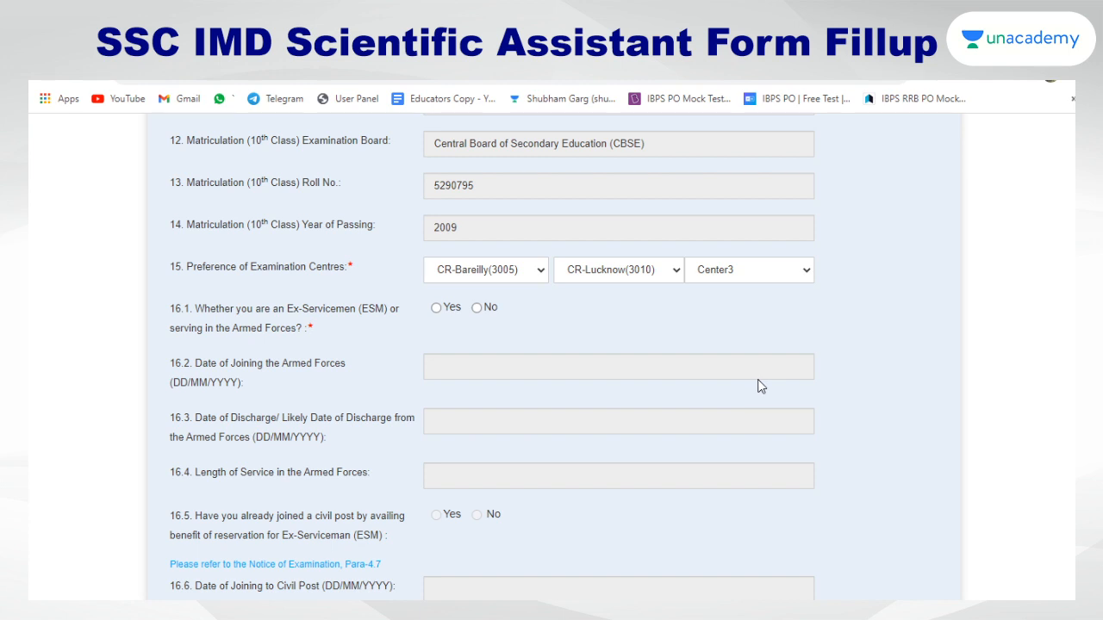
click(736, 307)
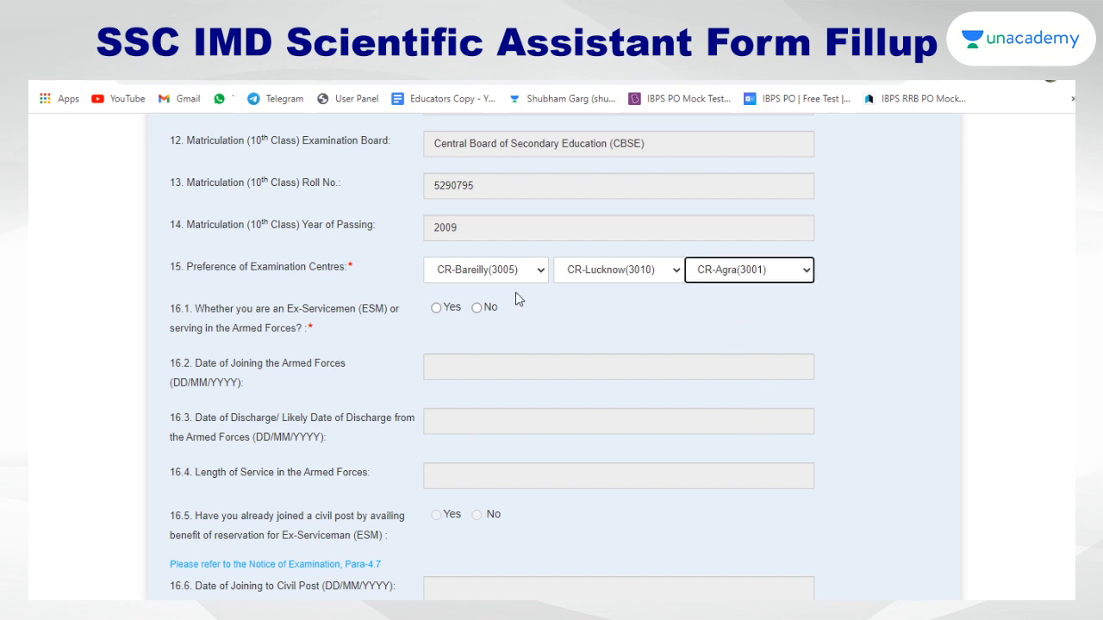
Answer No to the Ex-Servicemen question, briefly toggling Yes and back
click(477, 308)
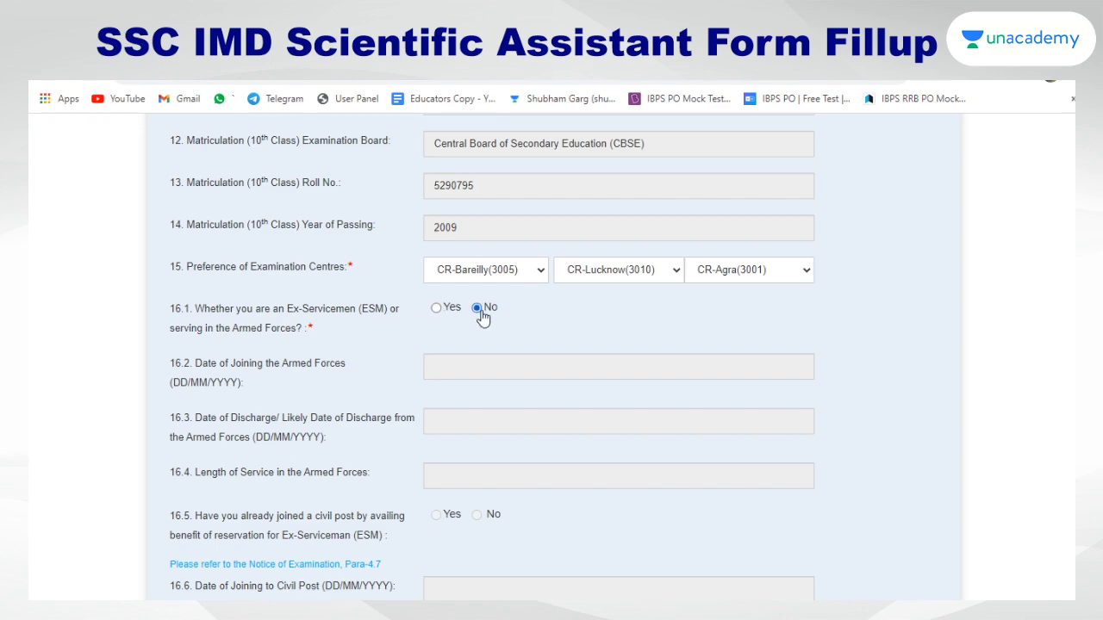
scroll(603, 323, down, 1)
scroll(531, 413, down, 4)
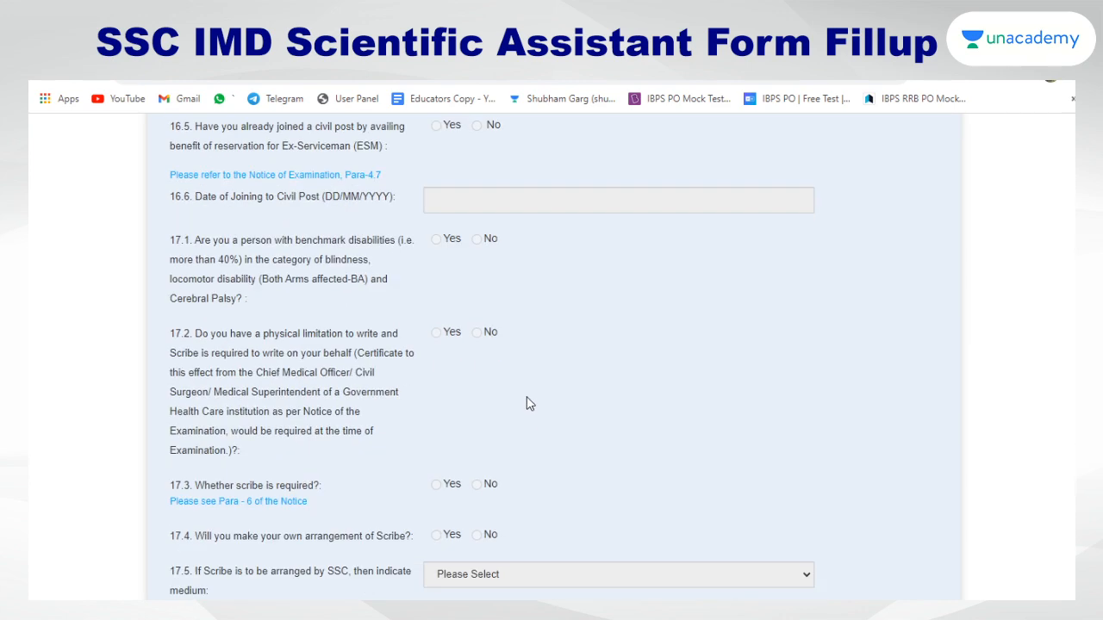
scroll(500, 259, up, 5)
click(436, 308)
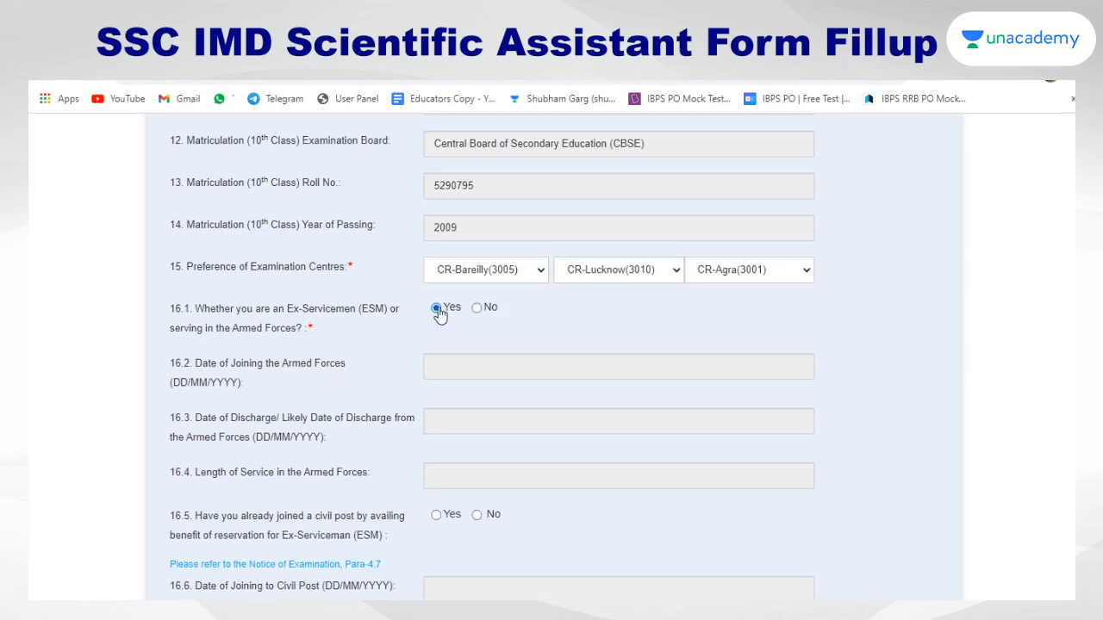
click(477, 308)
scroll(504, 307, down, 3)
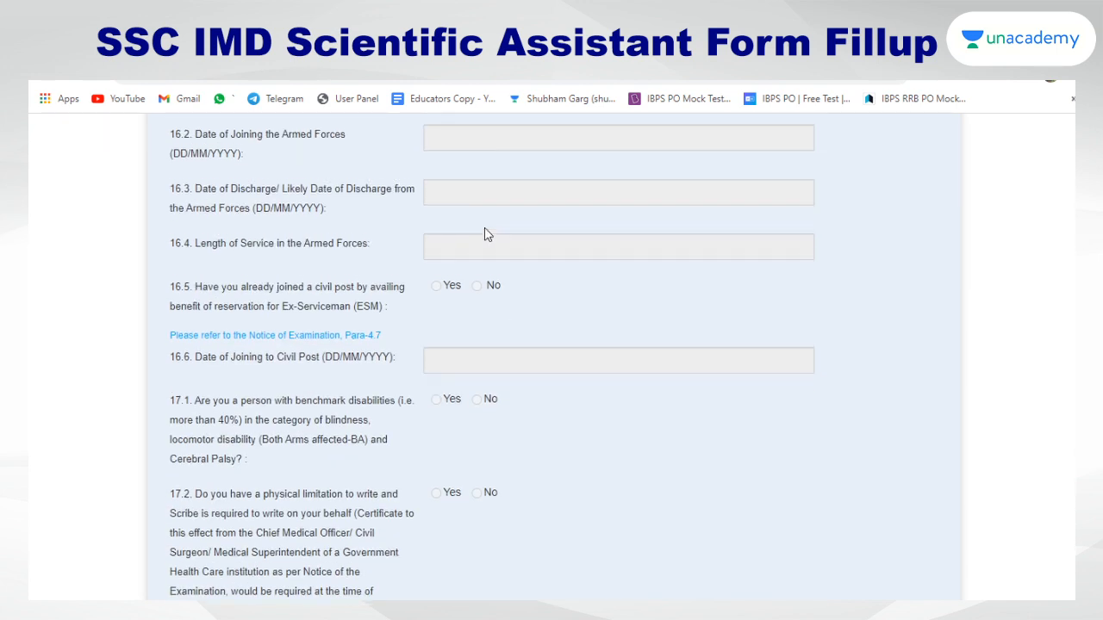
scroll(486, 236, up, 1)
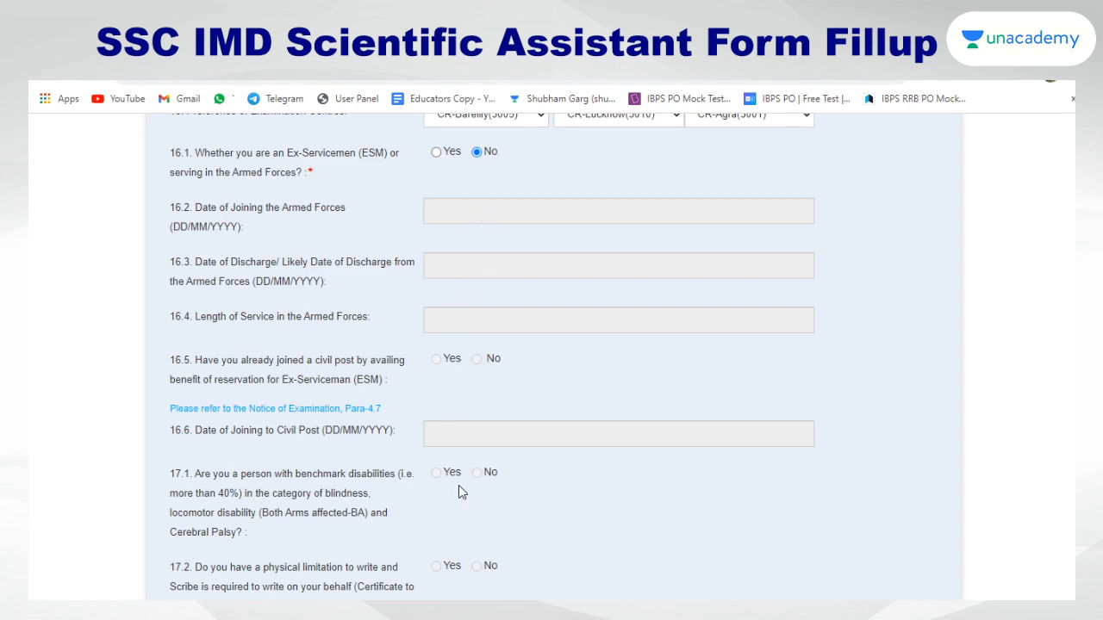
scroll(459, 485, down, 3)
scroll(476, 379, down, 4)
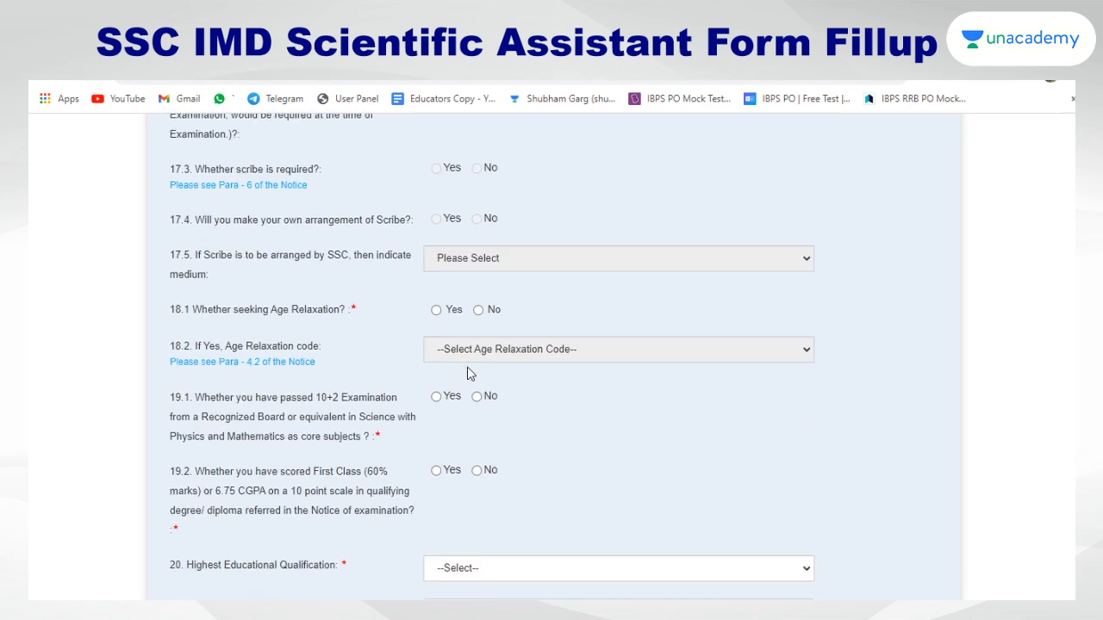
scroll(467, 371, down, 2)
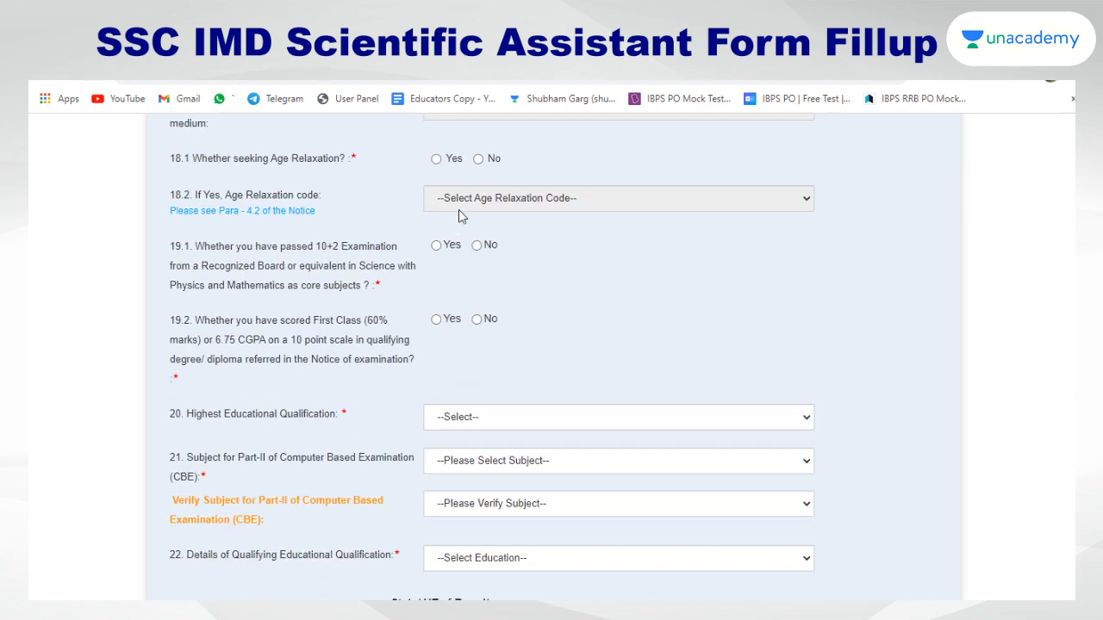
Answer No to age relaxation question 18.1
click(477, 160)
scroll(472, 168, up, 1)
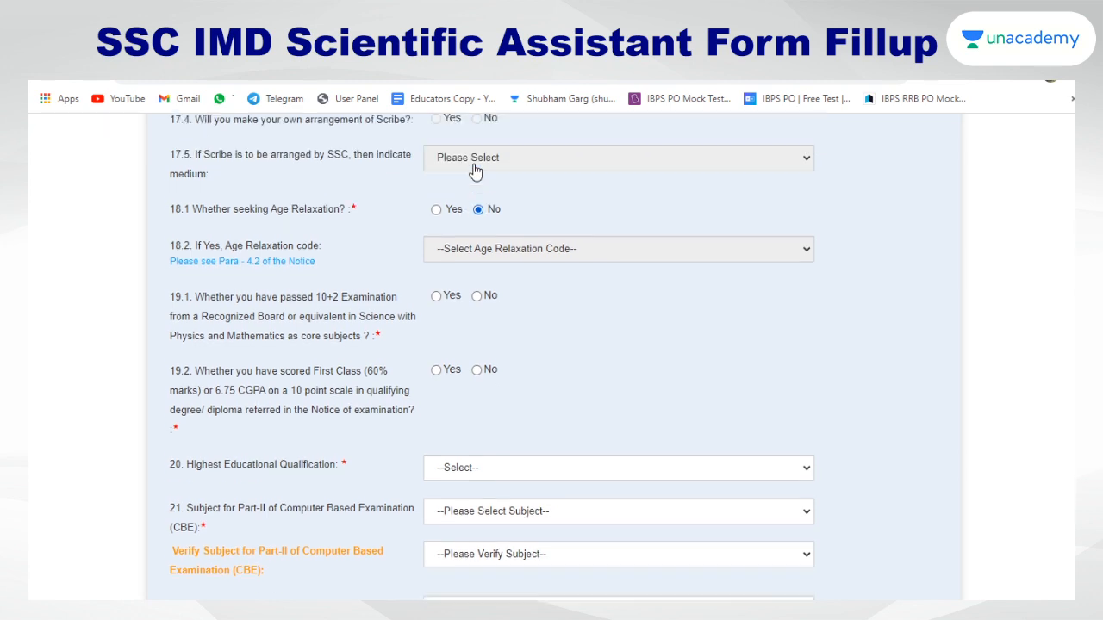
scroll(469, 172, up, 1)
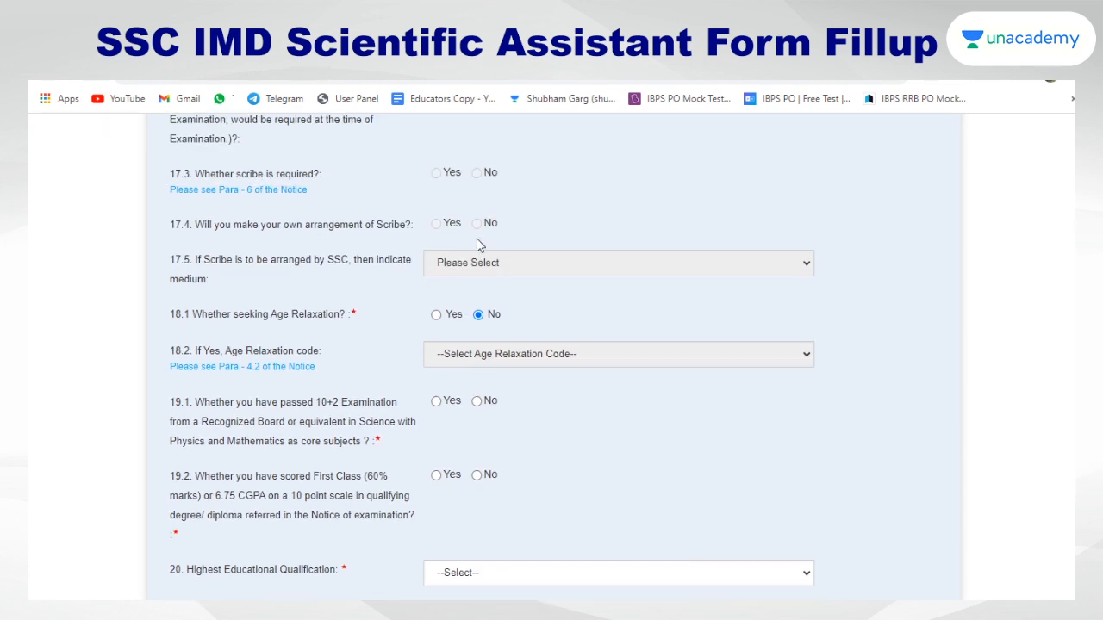
scroll(476, 244, down, 2)
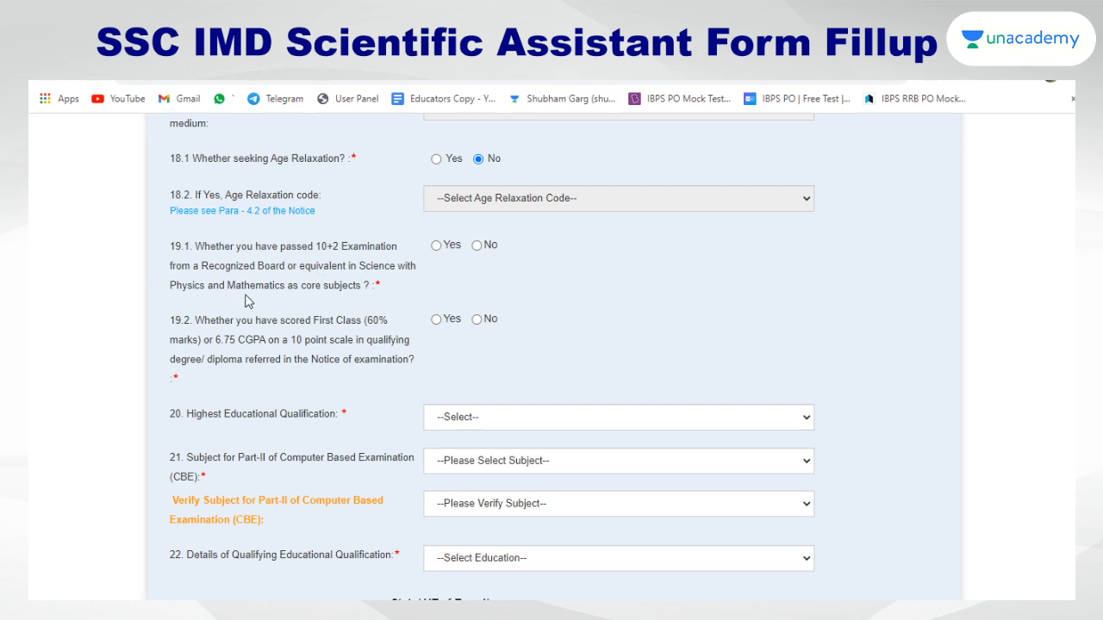
Answer Yes to questions 19.1 and 19.2 and set highest qualification to B. Tech (14)
click(437, 246)
drag(176, 360, 222, 363)
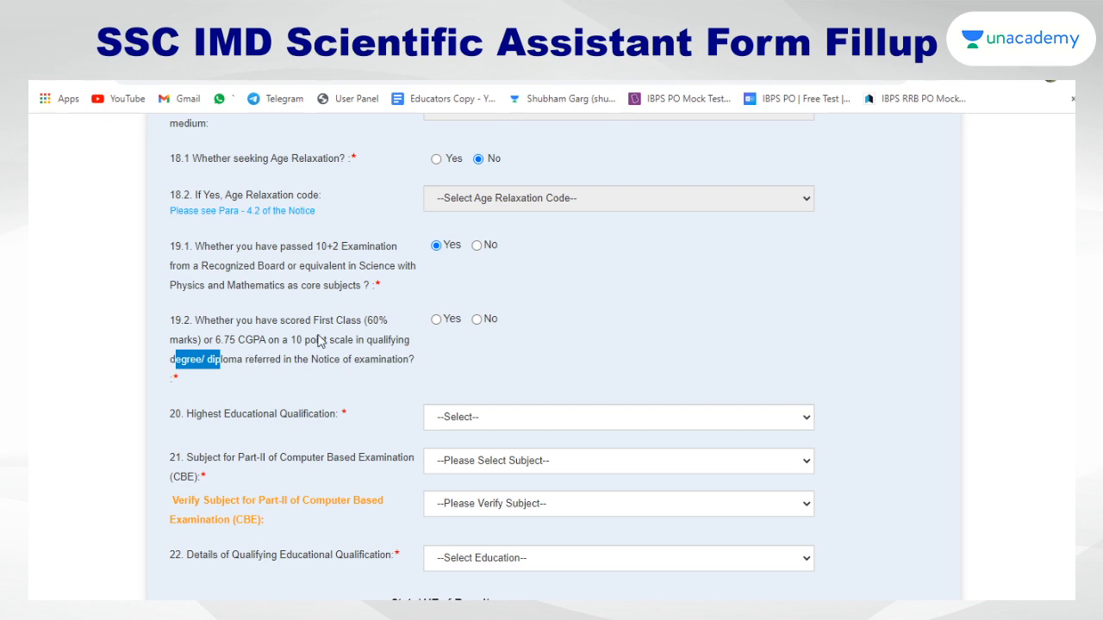
click(436, 320)
click(504, 425)
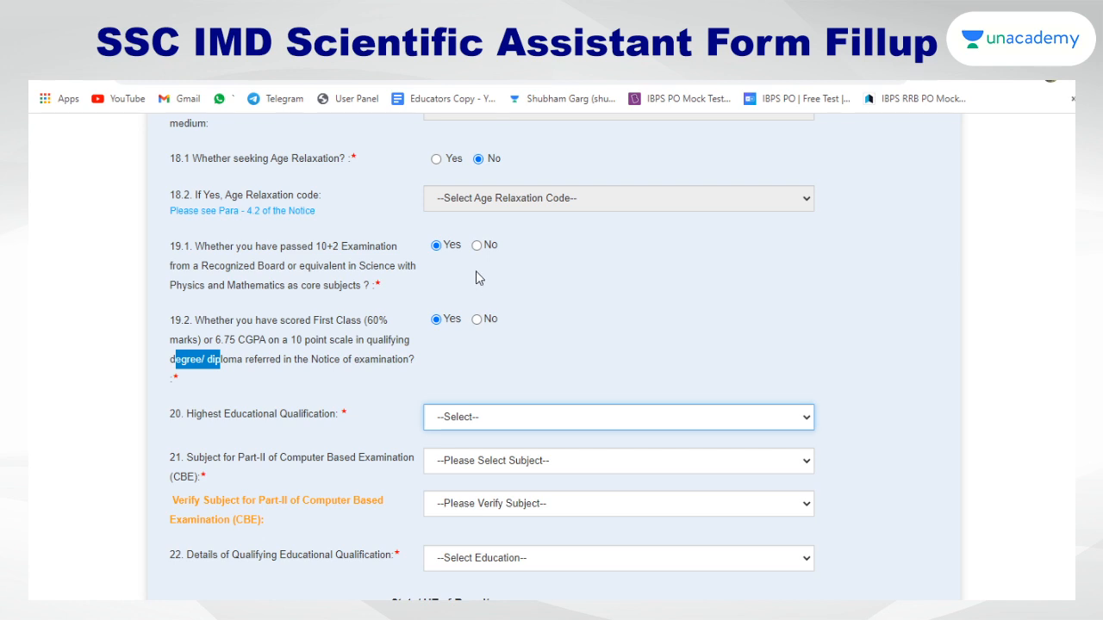
key(Down)
Set both Subject for Part-II and Verify Subject to Computer Science/ Information Technology
scroll(504, 394, down, 2)
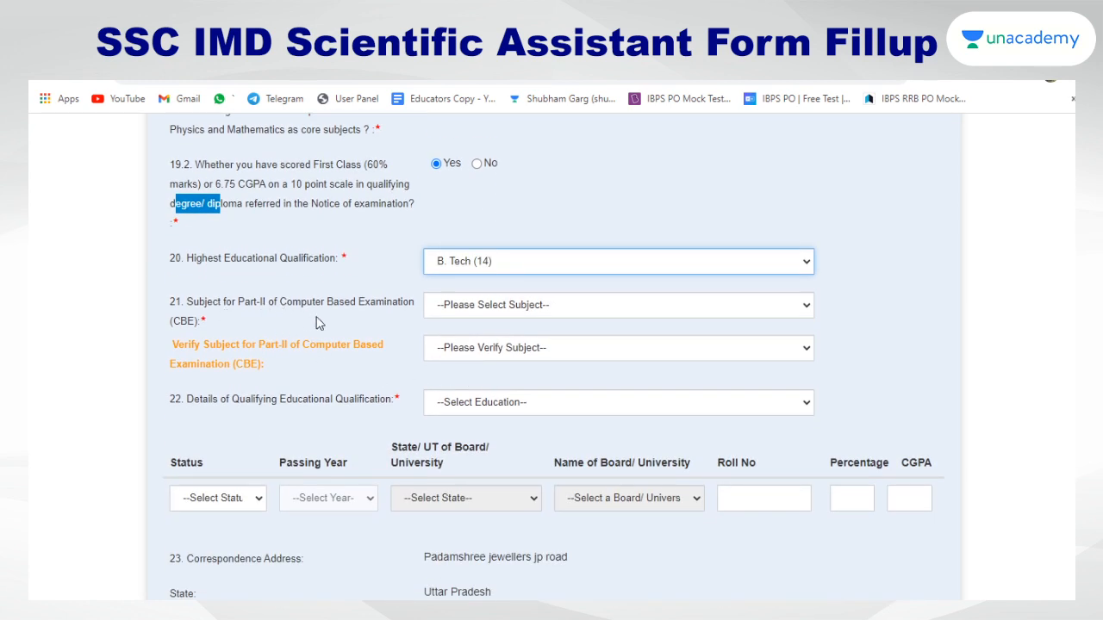
click(471, 314)
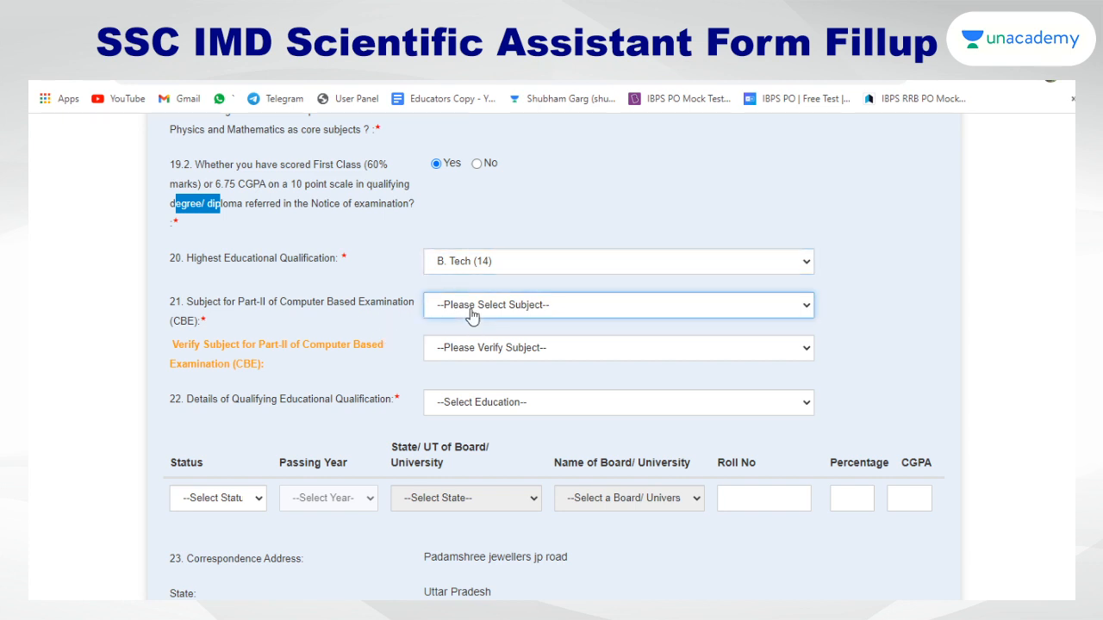
click(857, 319)
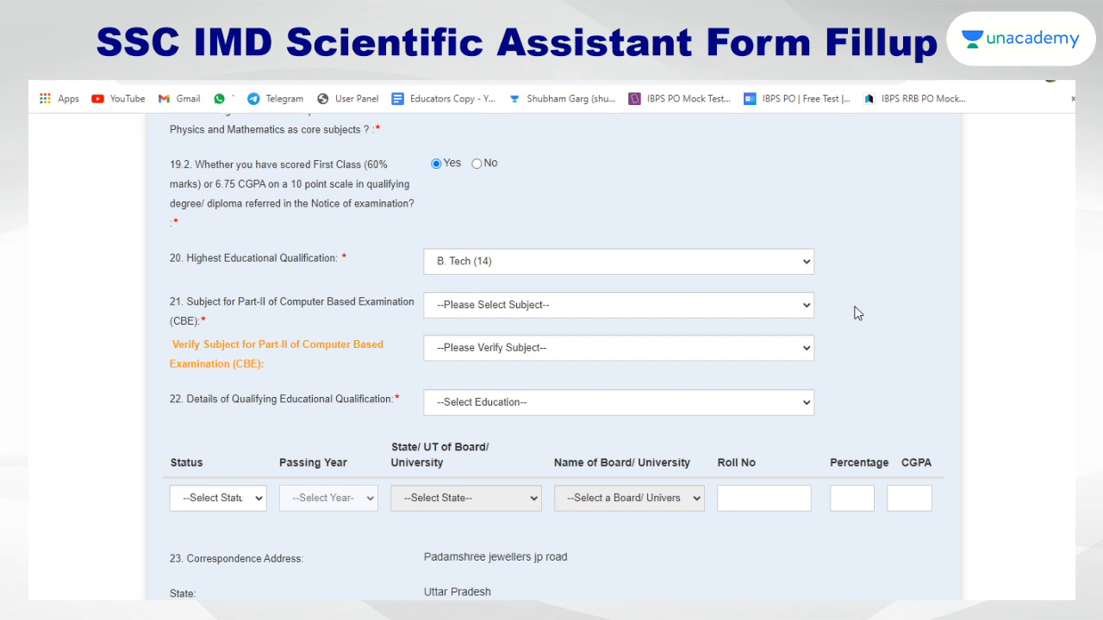
click(738, 307)
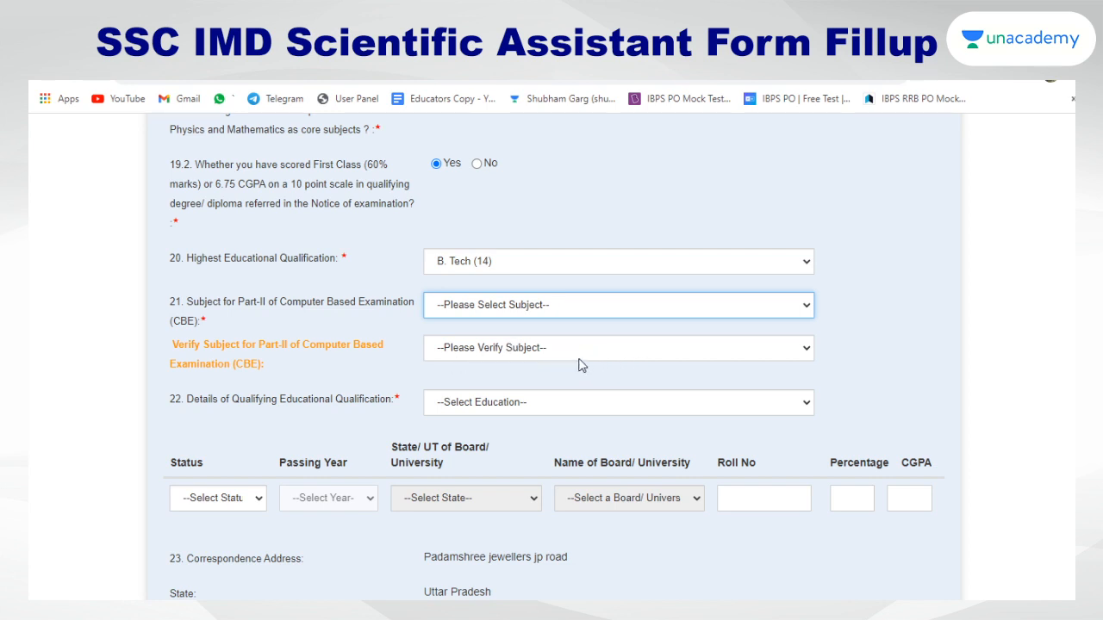
click(523, 353)
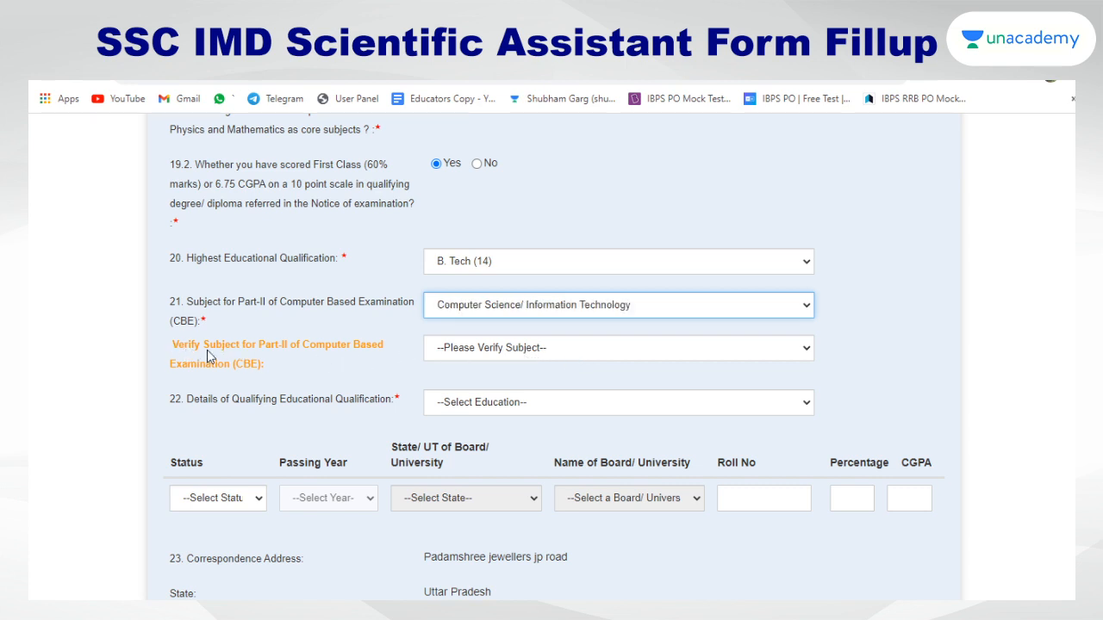
click(487, 351)
click(497, 393)
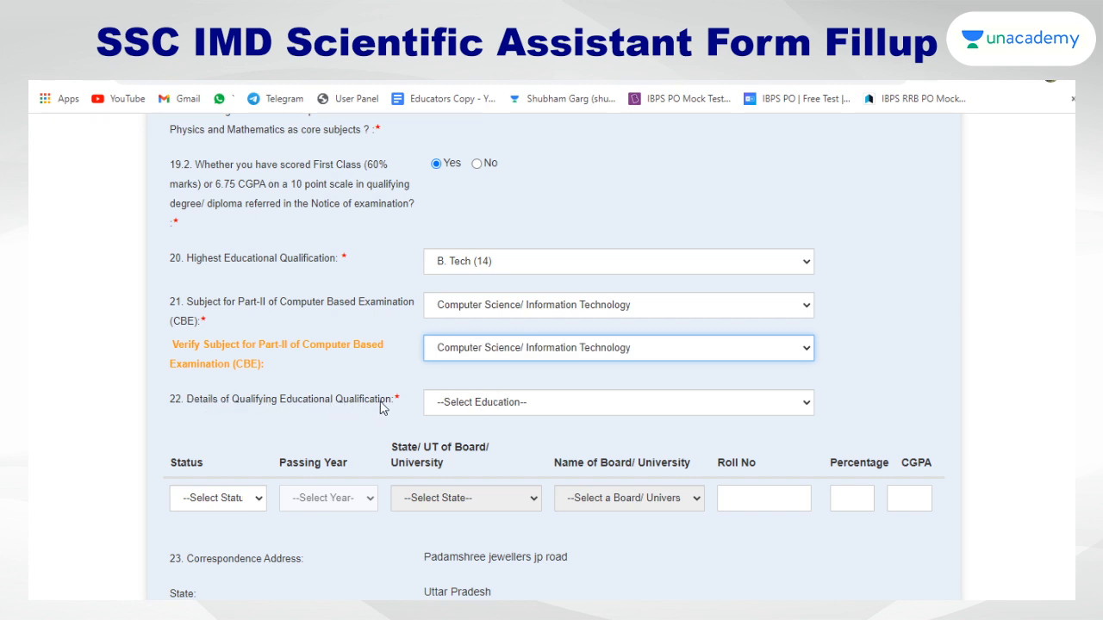
click(478, 412)
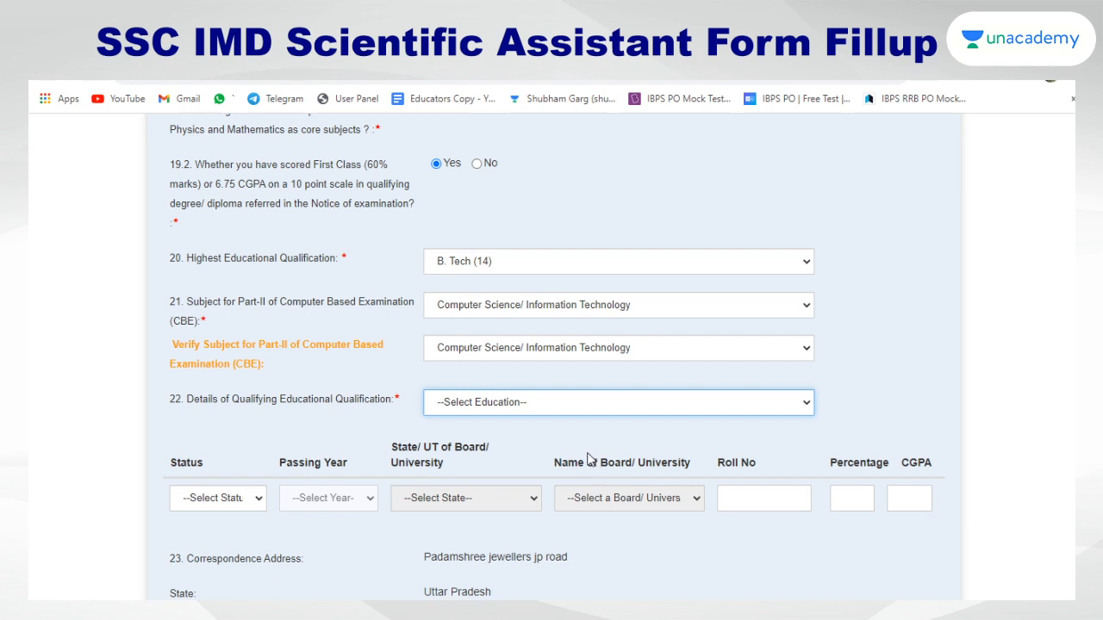
Choose Bachelor's Degree in Information Technology, Passed 2015, Uttar Pradesh and the Dr. A.P.J. Abdul Kalam university
click(586, 467)
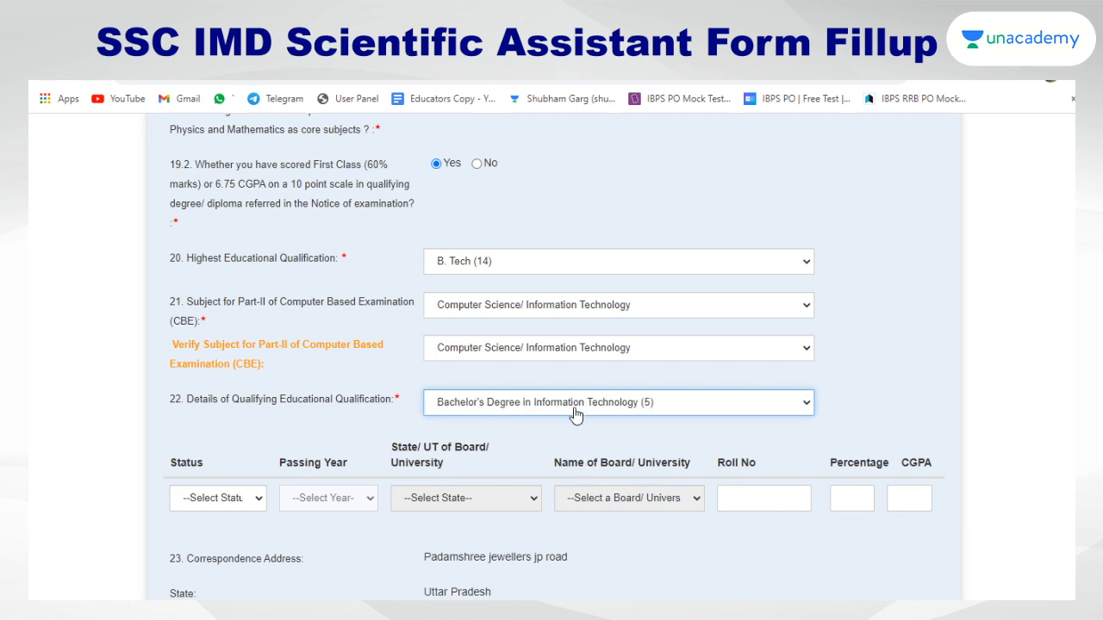
scroll(426, 399, down, 1)
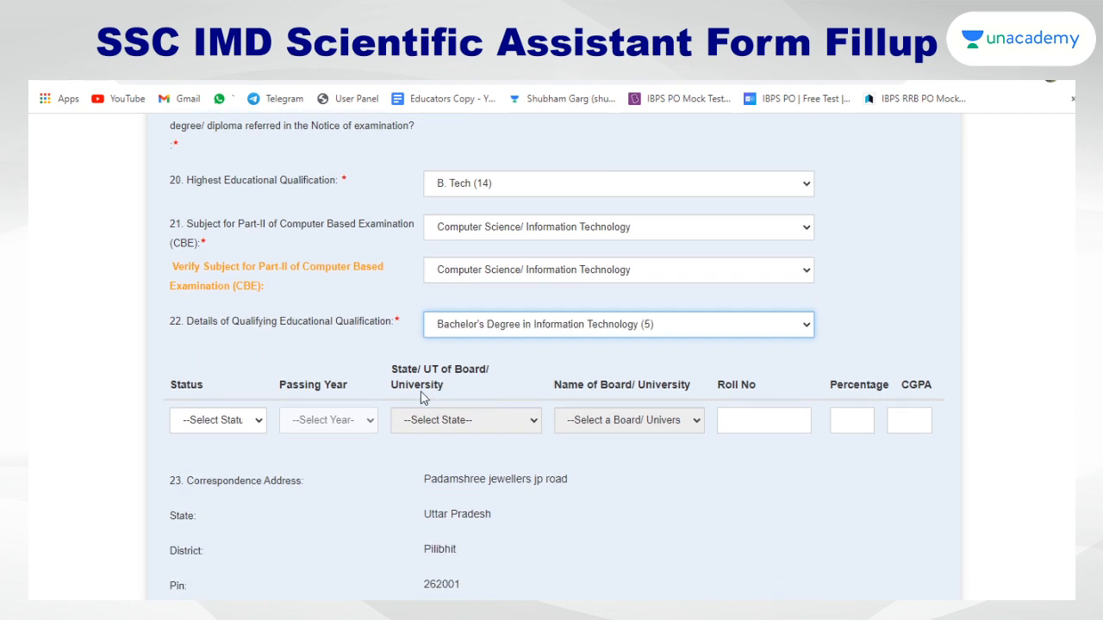
click(211, 427)
click(206, 460)
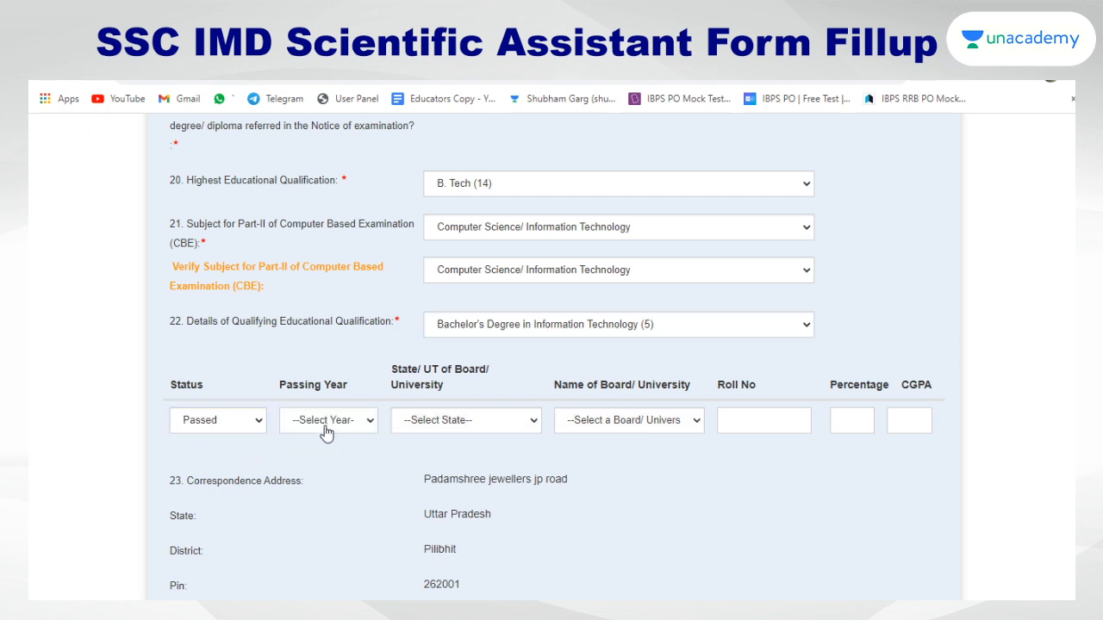
click(316, 307)
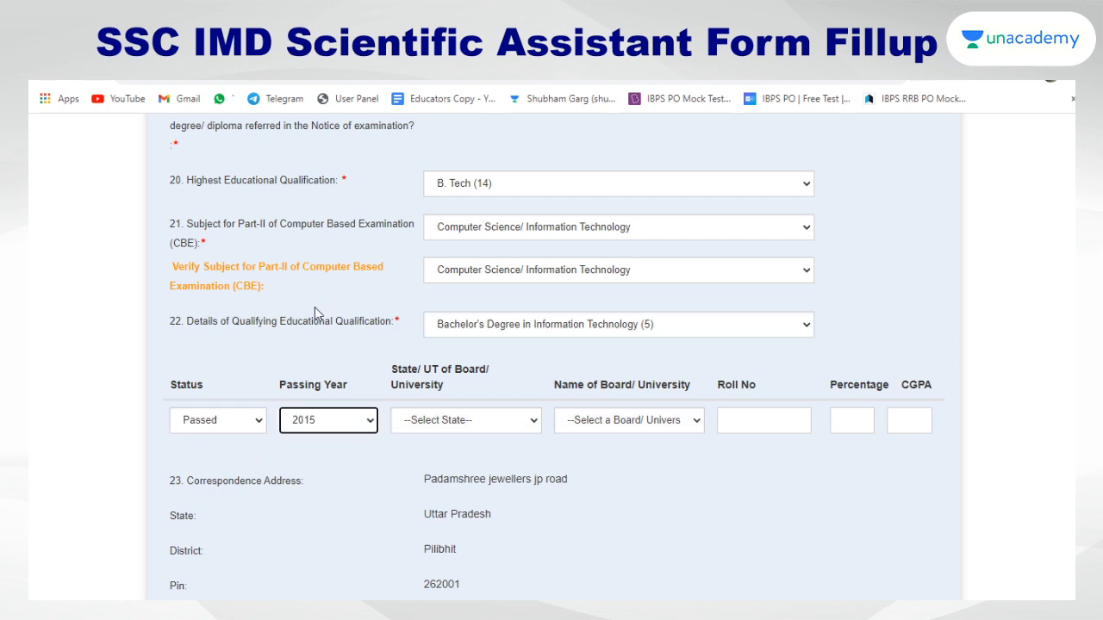
click(470, 430)
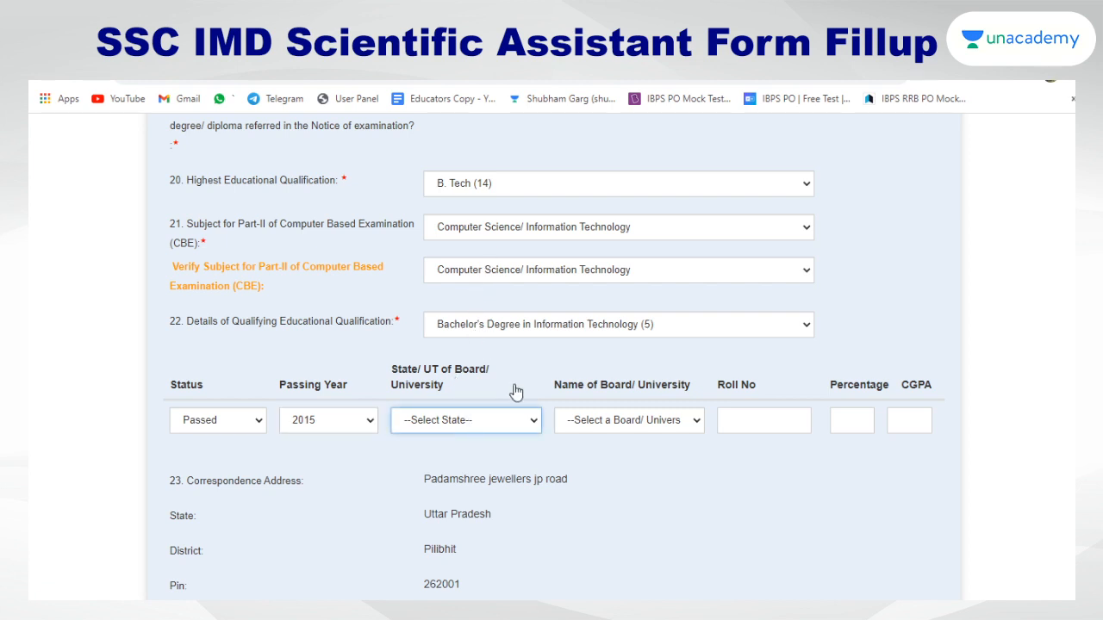
click(514, 391)
click(635, 423)
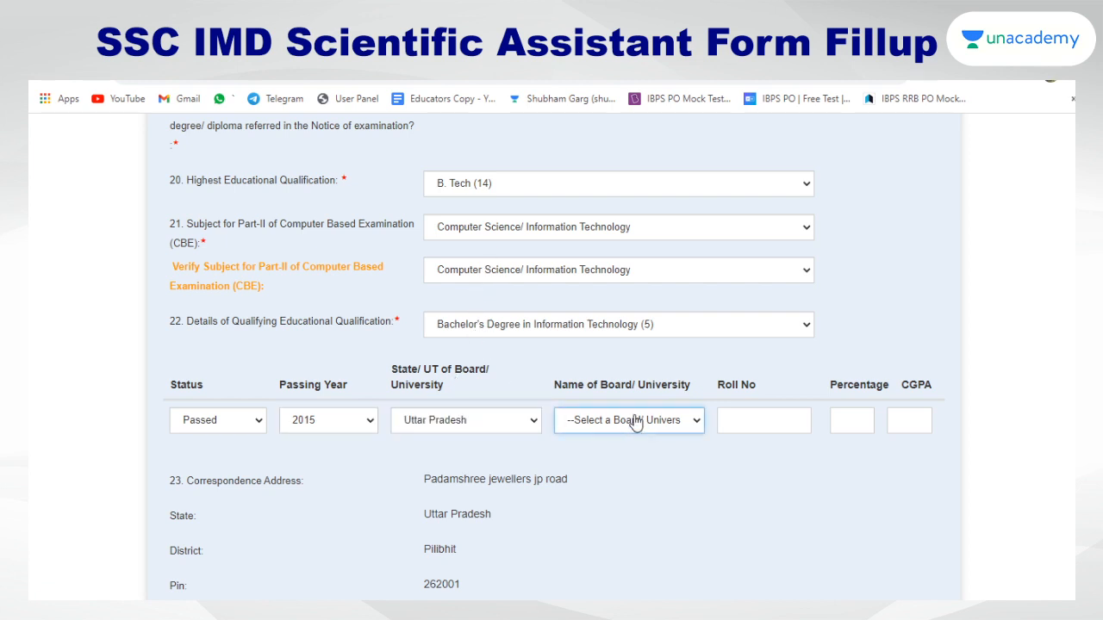
text(dr)
Enter the roll number and set the percentage to 68, leaving CGPA empty
click(776, 418)
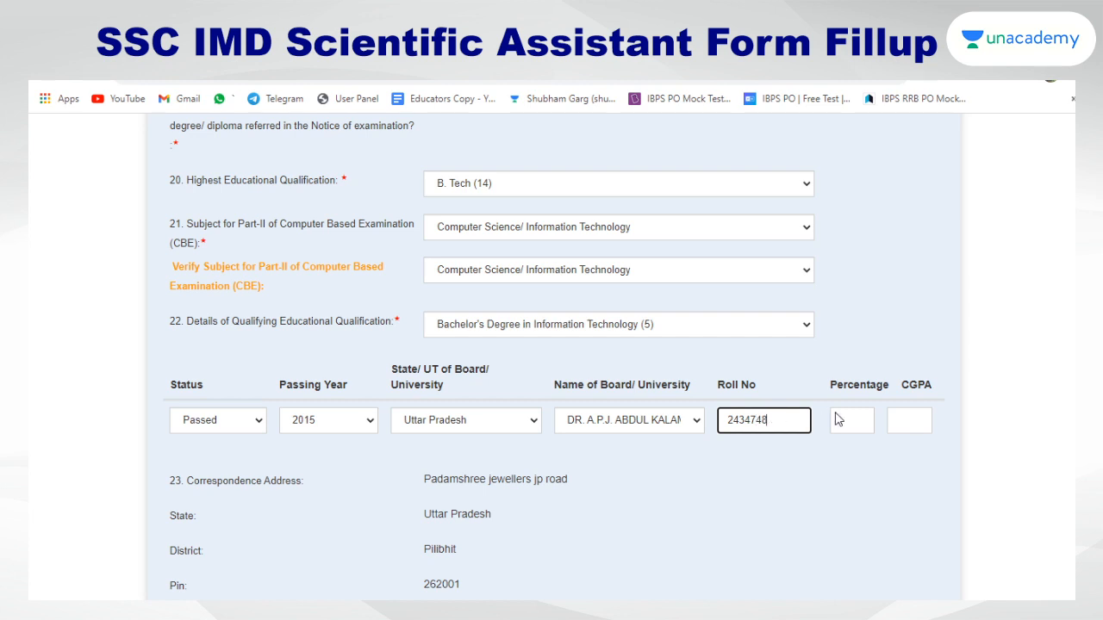
click(849, 427)
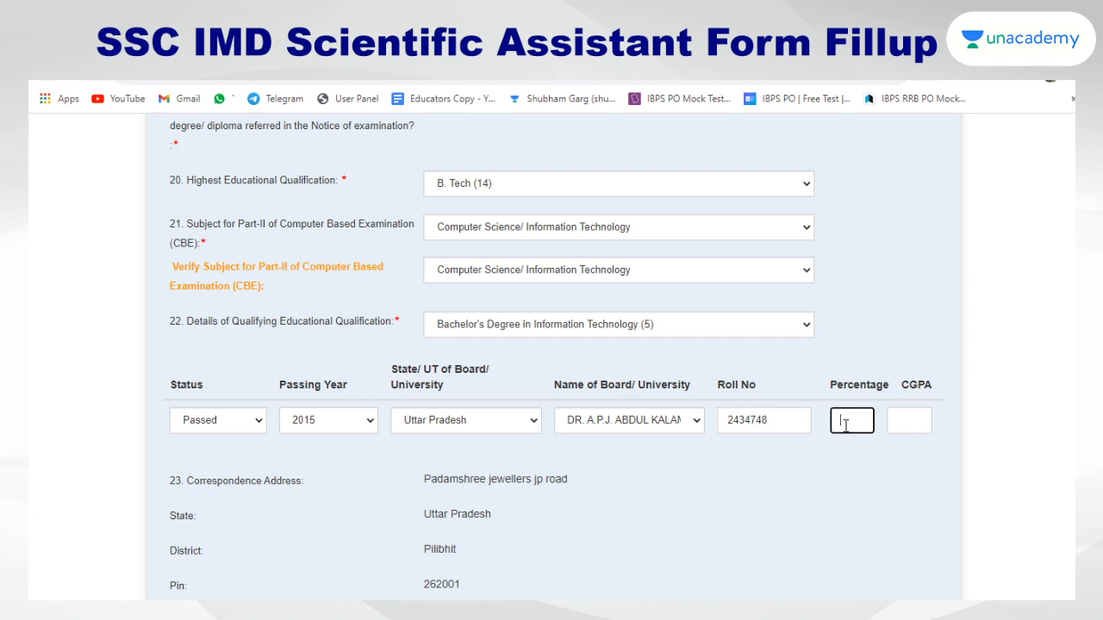
text(68)
click(902, 426)
click(854, 421)
key(BackSpace)
key(BackSpace)
click(898, 422)
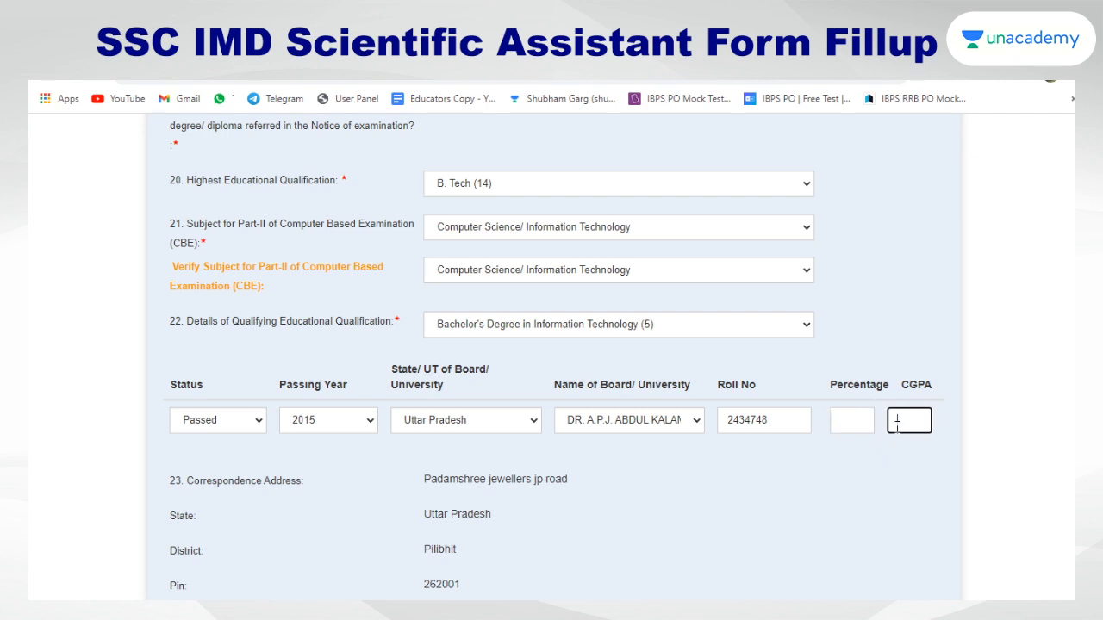
text(7876)
key(BackSpace)
key(BackSpace)
key(BackSpace)
key(BackSpace)
click(869, 422)
text(6)
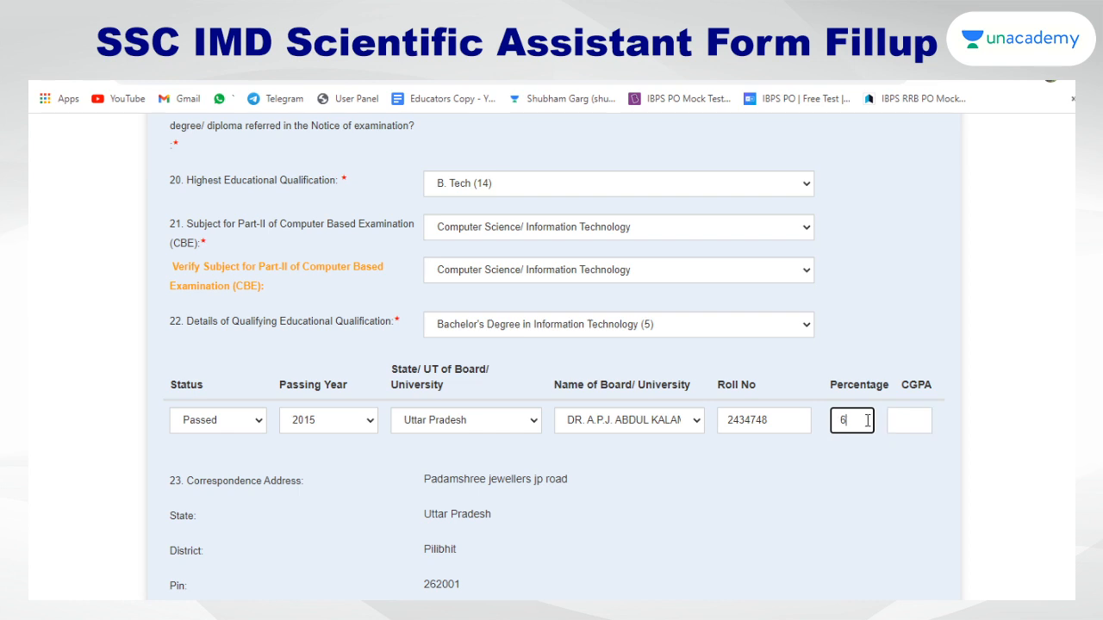
text(8)
click(902, 463)
Upload Photo.jpeg as the photograph and Sign.jpg as the signature
scroll(878, 421, down, 2)
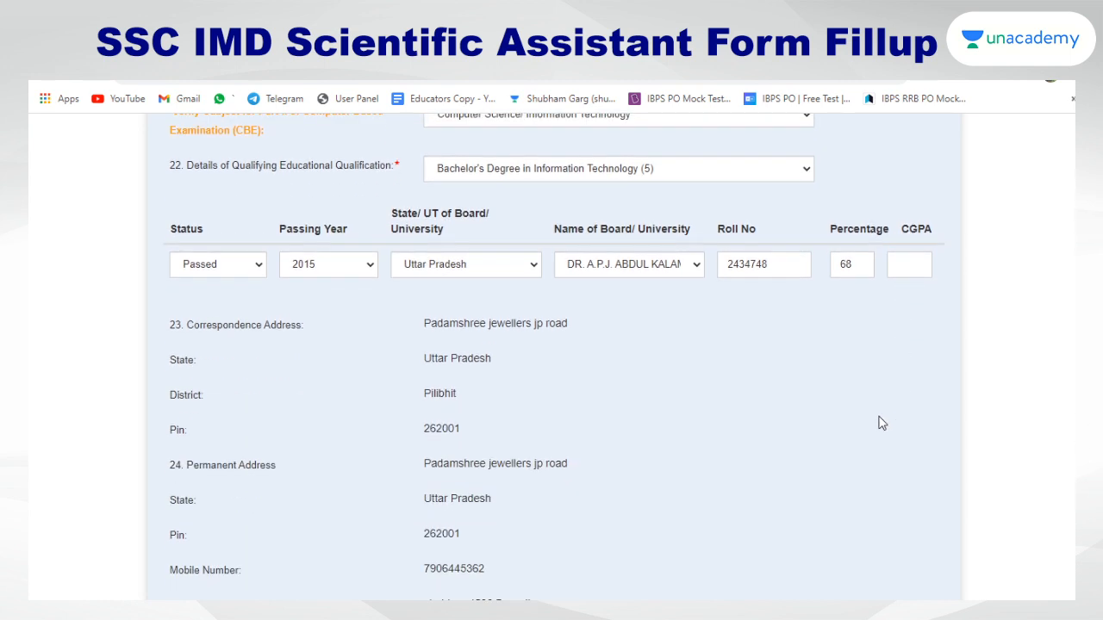
scroll(493, 365, down, 4)
scroll(493, 366, down, 2)
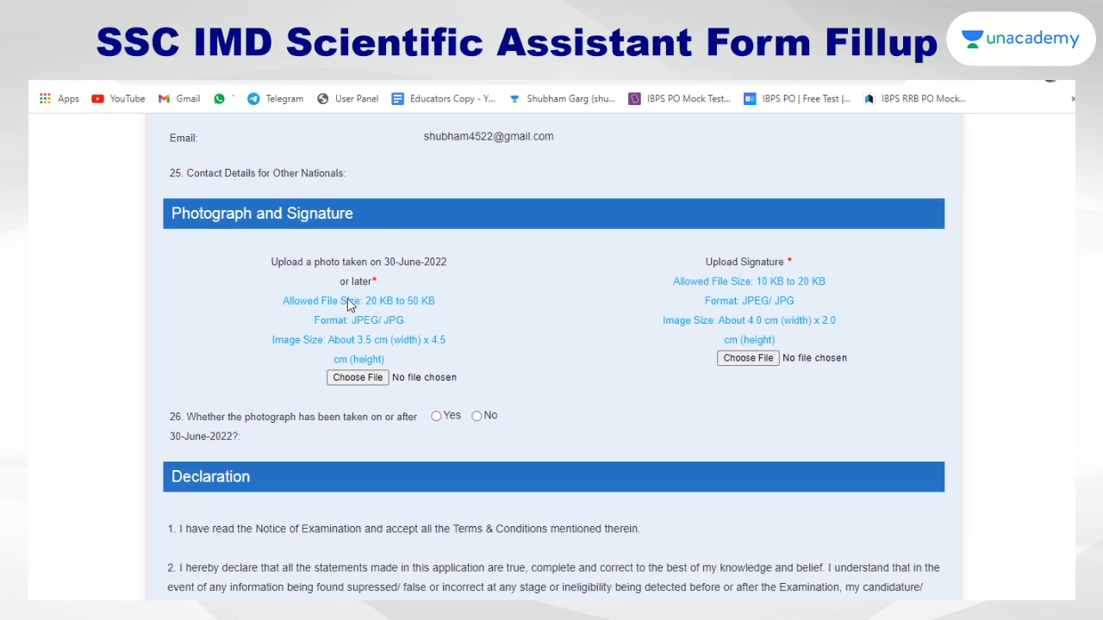
click(359, 384)
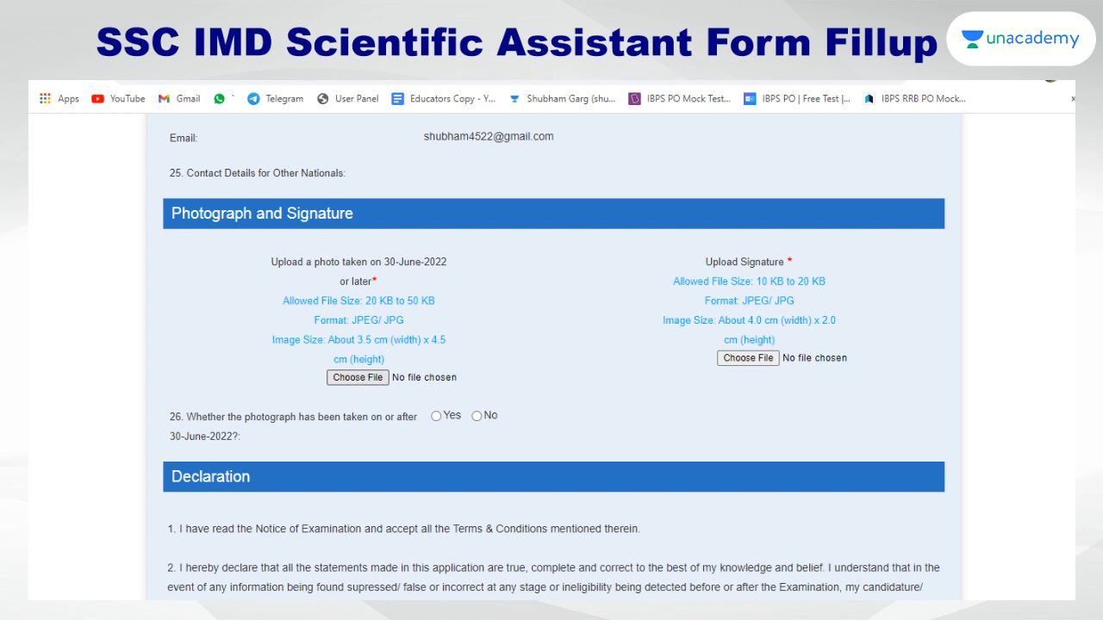
click(444, 376)
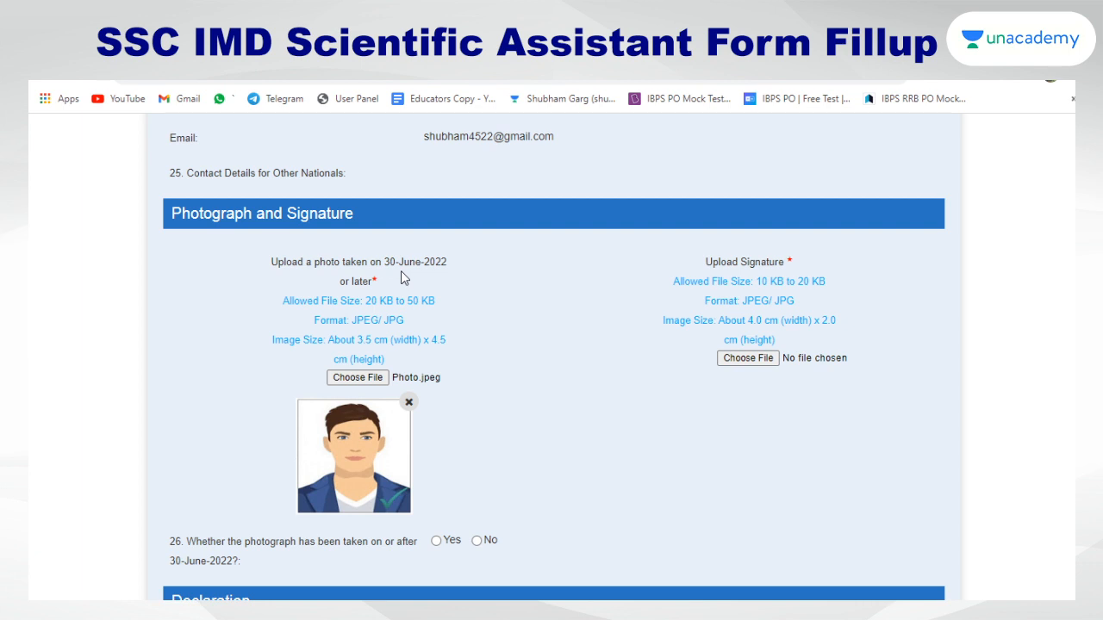
scroll(435, 372, down, 1)
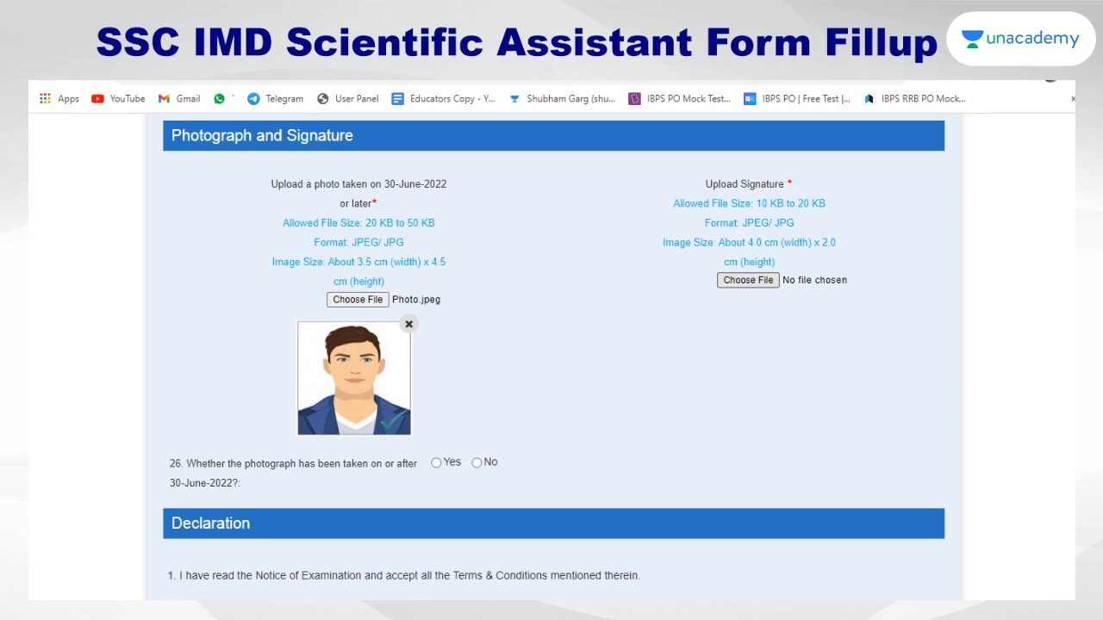
double_click(533, 387)
Answer Yes to question 26, confirming the photo was taken after 30-June-2022
scroll(608, 406, down, 2)
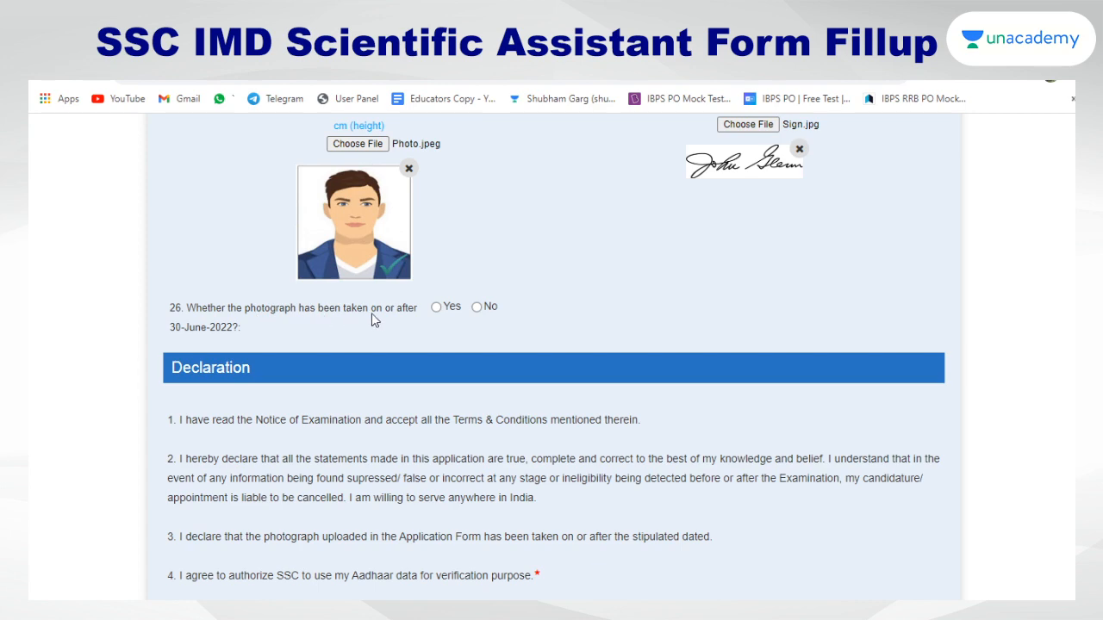
click(436, 306)
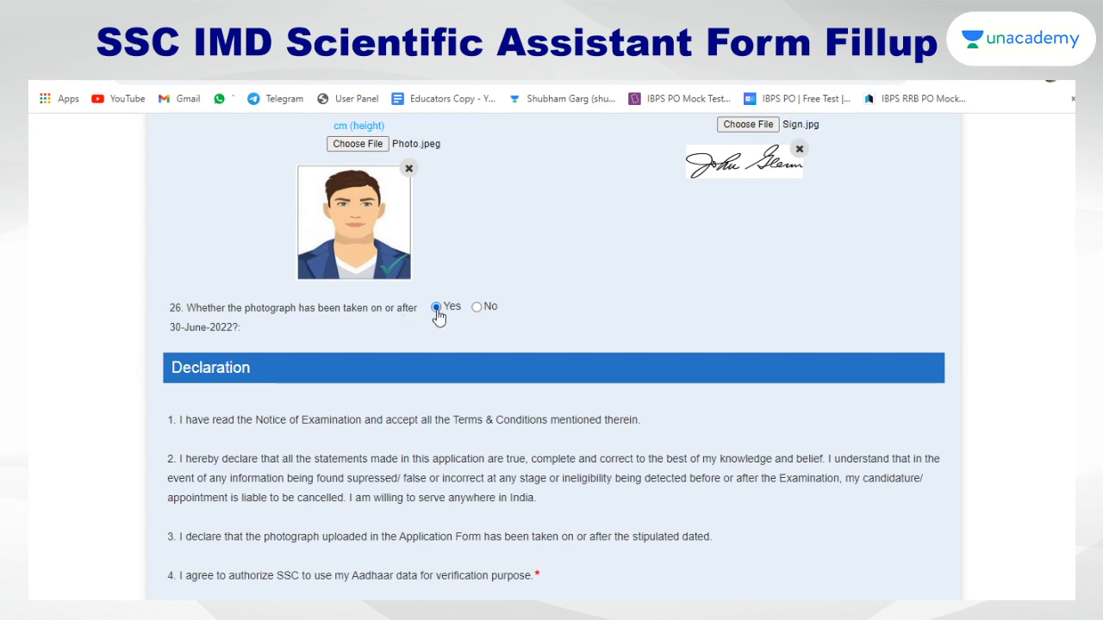
scroll(632, 373, down, 1)
scroll(631, 373, down, 3)
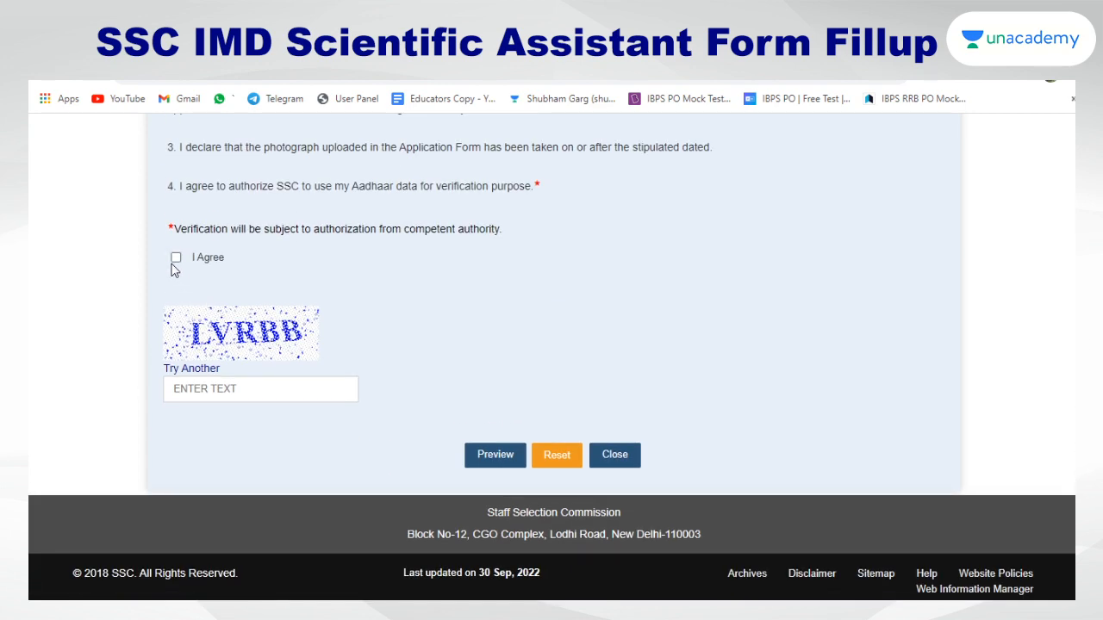
Agree to the Aadhaar declaration, fill in the captcha text, and request the application preview
click(175, 257)
click(215, 389)
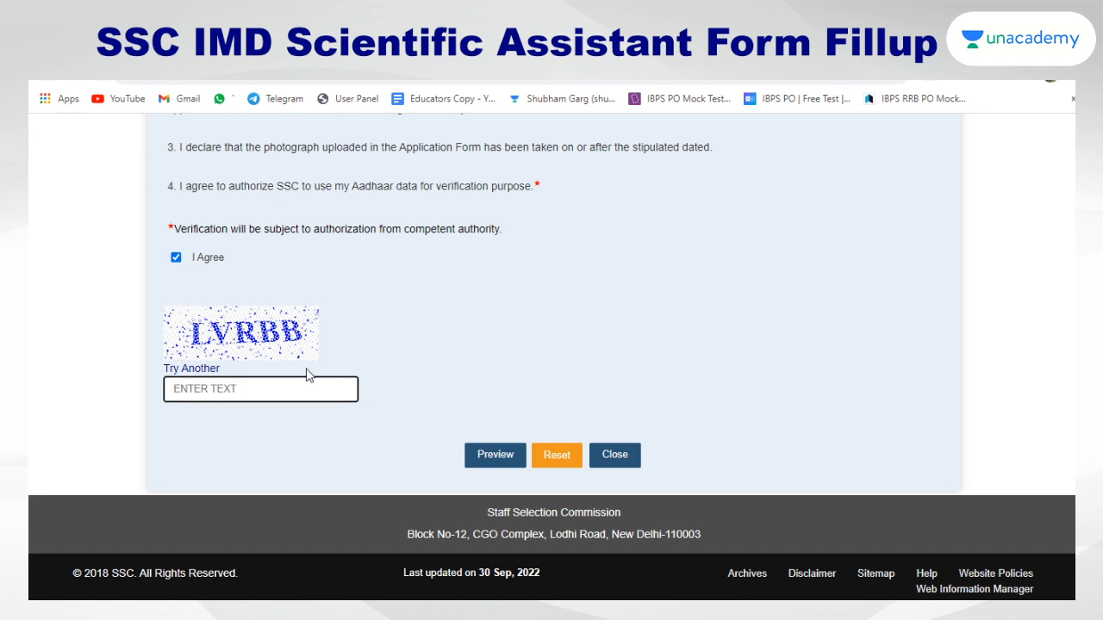
text(LVRBB)
click(496, 455)
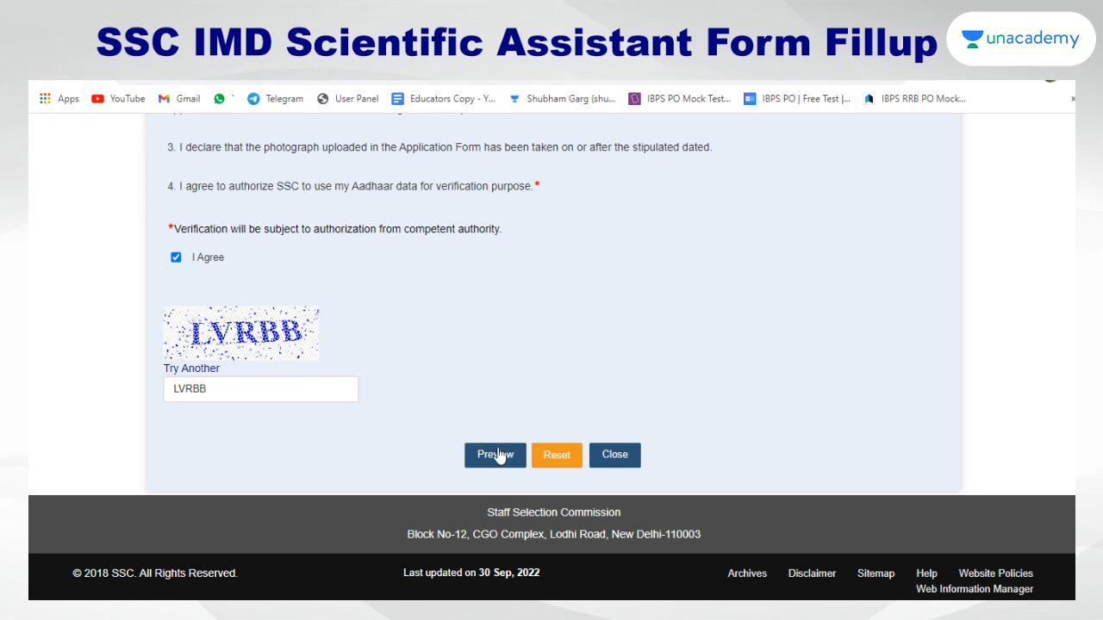
Review the application preview, then submit it and confirm the final submission
scroll(497, 448, down, 8)
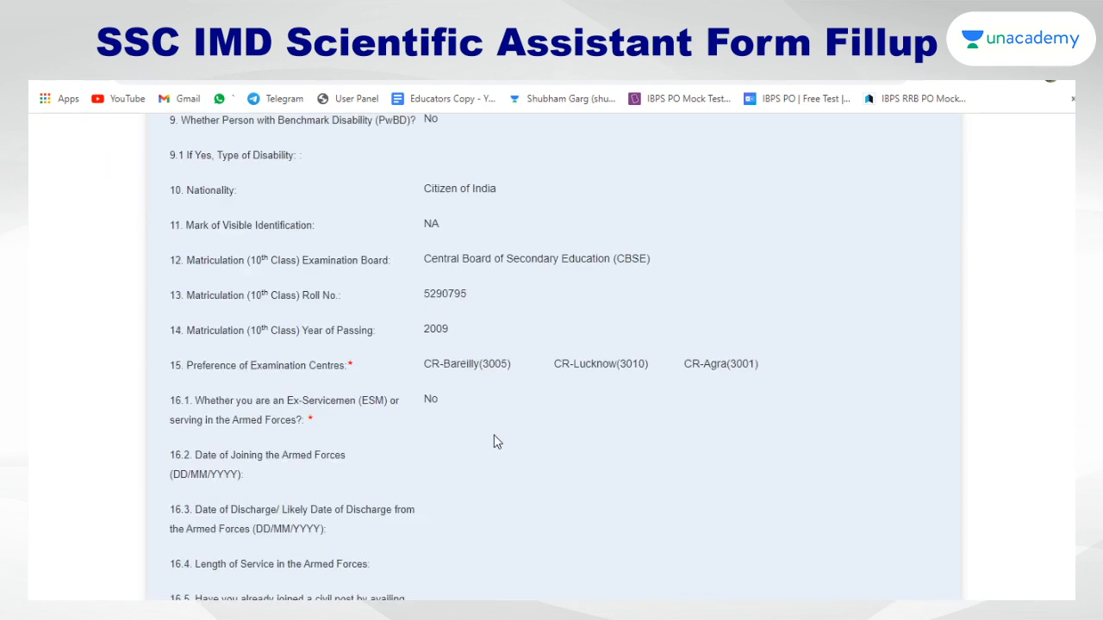
scroll(496, 441, down, 10)
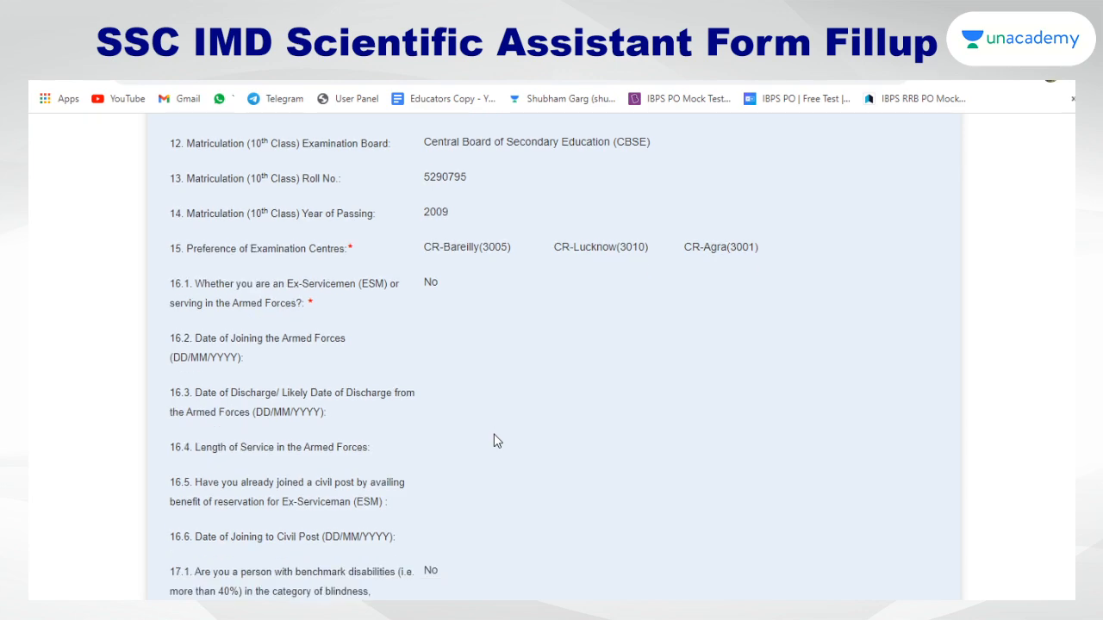
scroll(496, 442, down, 9)
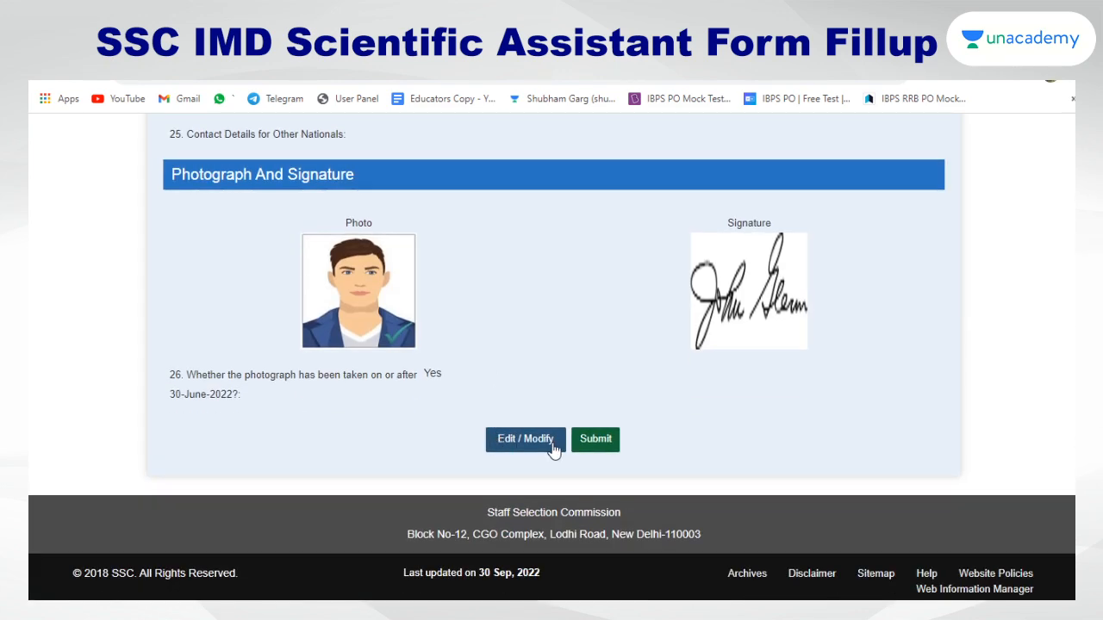
click(596, 441)
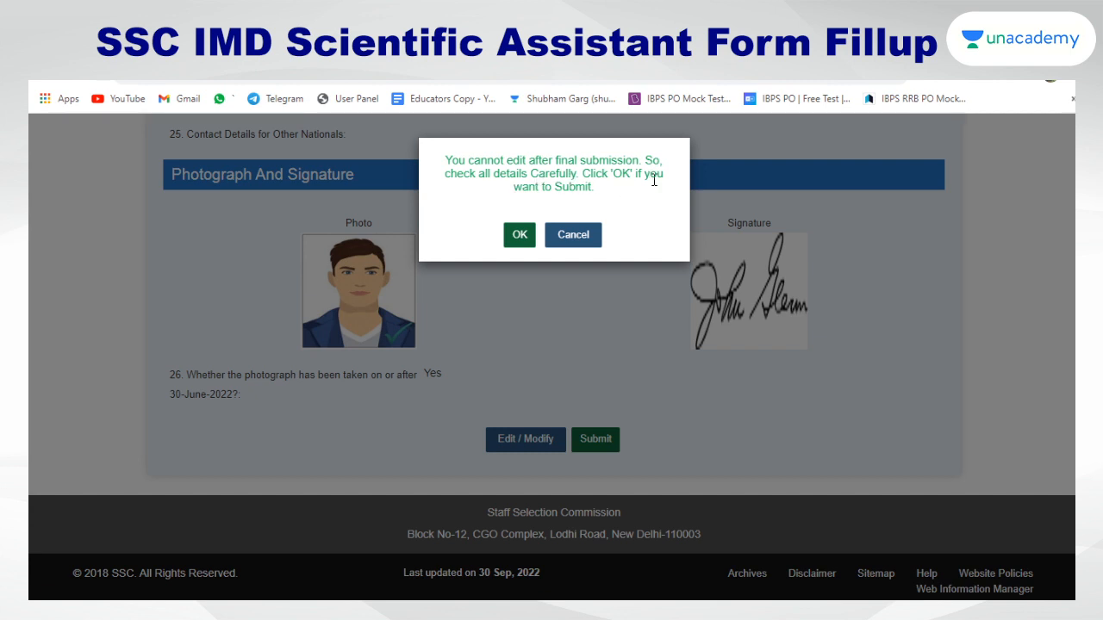
click(509, 239)
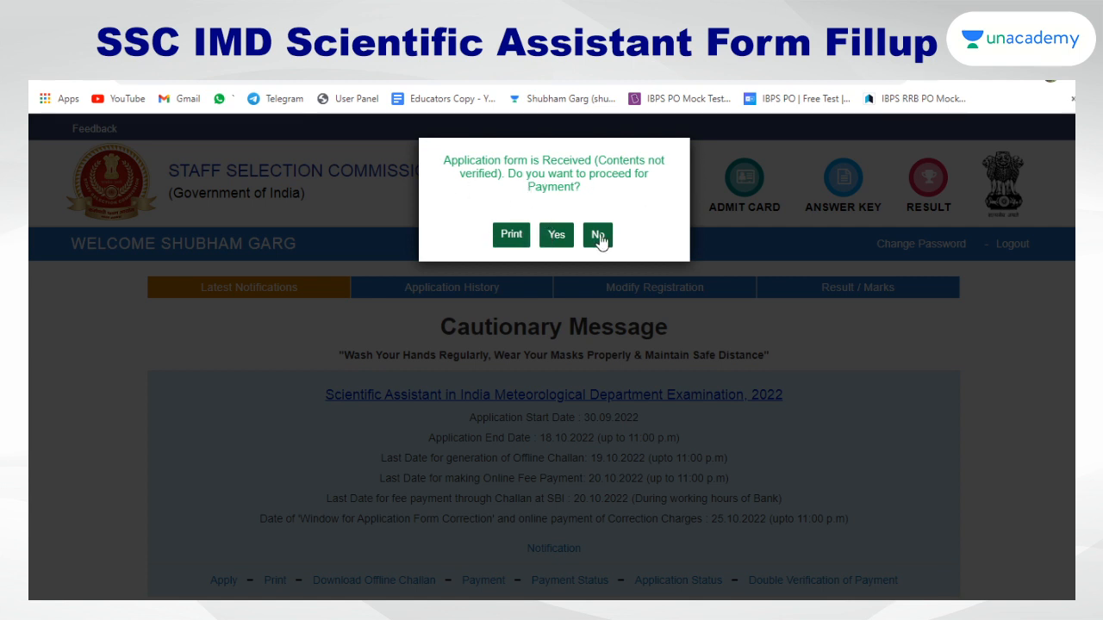
Proceed to payment, choose Online as the mode for the Rs 100 fee, and submit
click(557, 240)
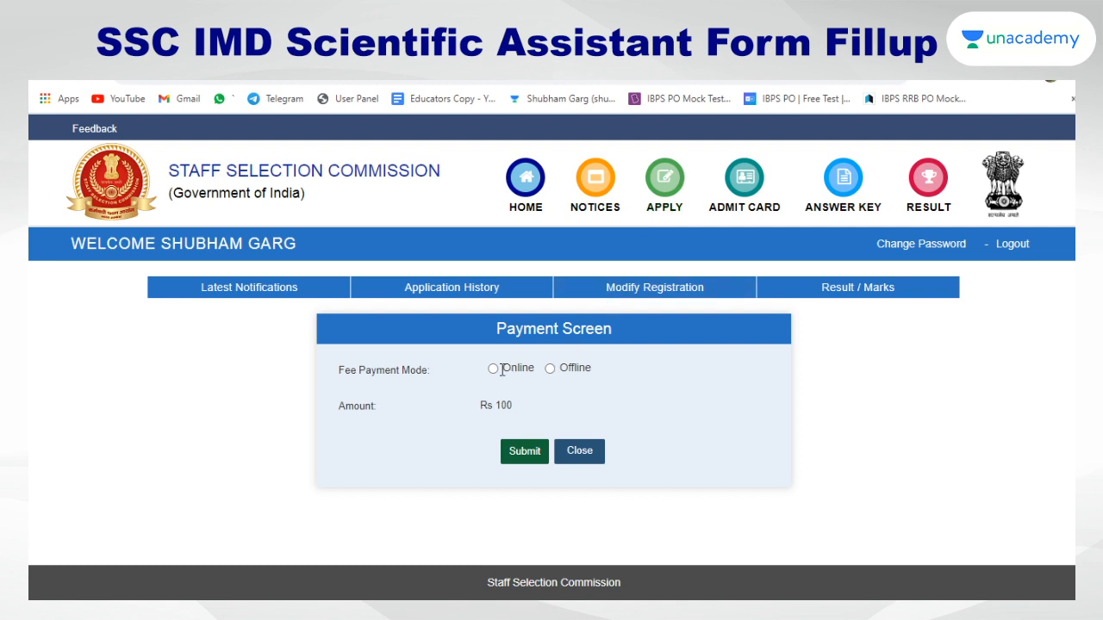
click(493, 368)
click(518, 460)
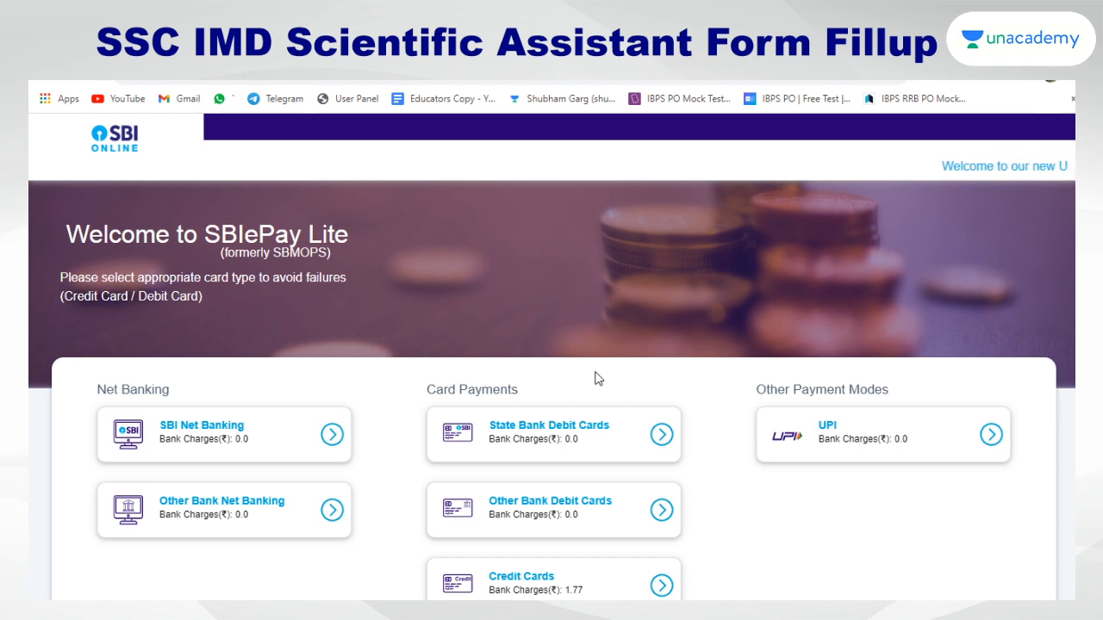
Pay through UPI, select QR code and confirm, then dismiss the missing-VPA alert
drag(97, 389, 128, 393)
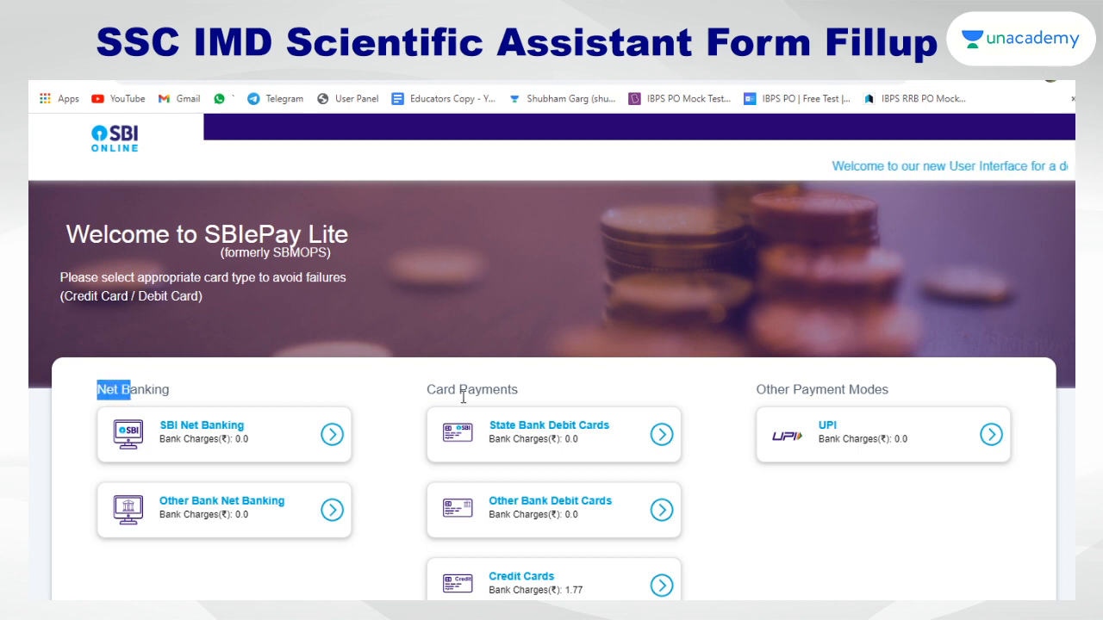
drag(427, 389, 469, 392)
drag(756, 389, 787, 393)
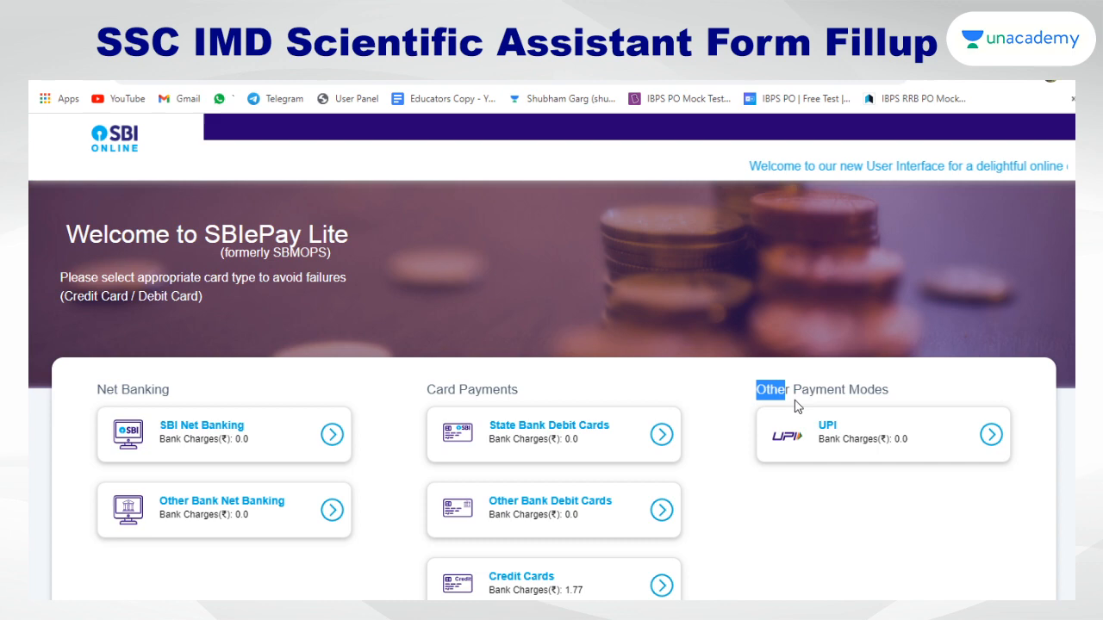
click(990, 435)
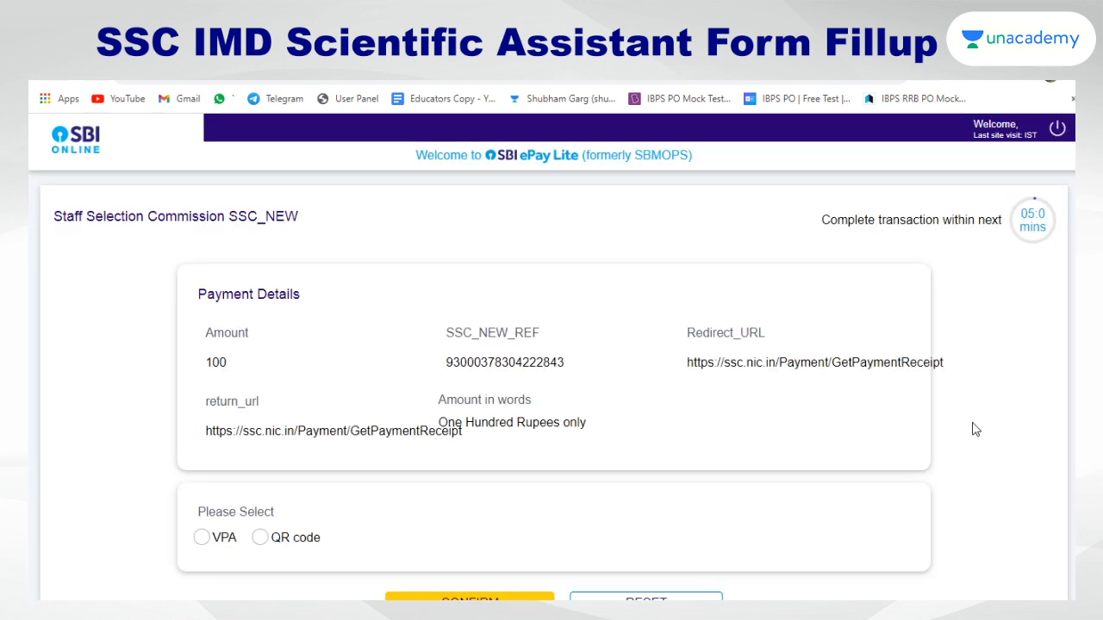
scroll(834, 394, down, 3)
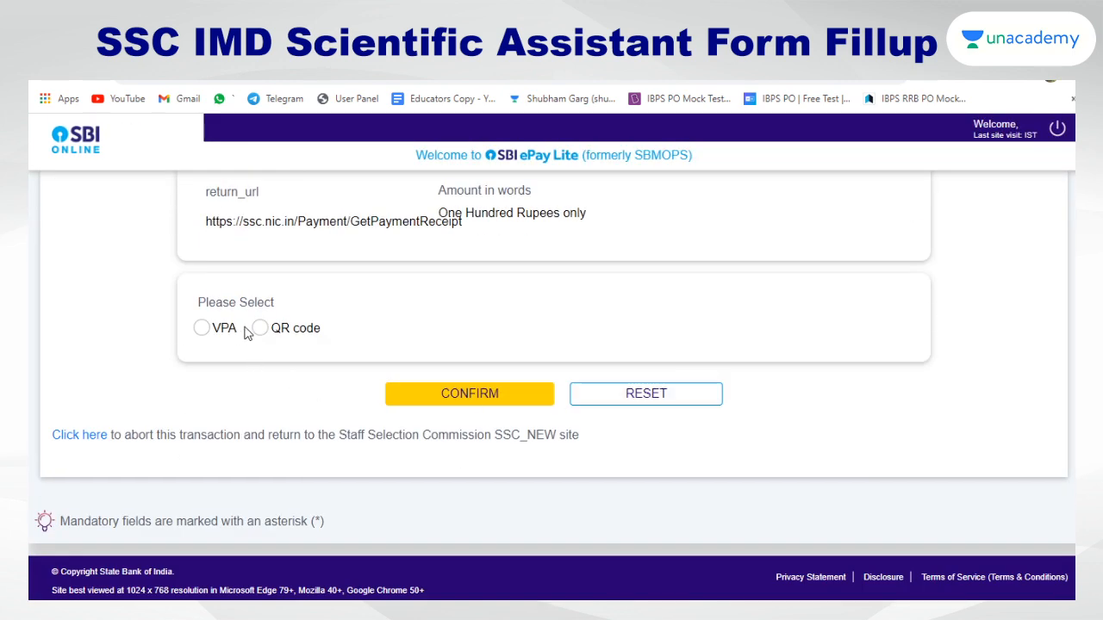
click(260, 329)
click(501, 392)
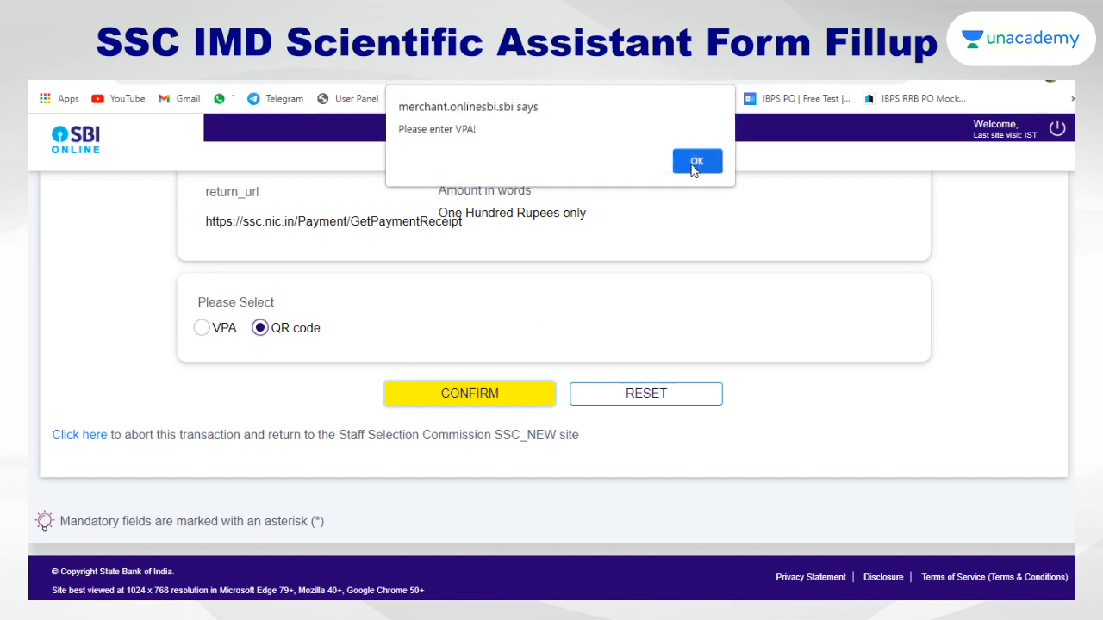
click(696, 163)
Switch between VPA and QR code, dismiss the 'Please enter VPA!' alert, and settle on QR code
scroll(519, 276, up, 2)
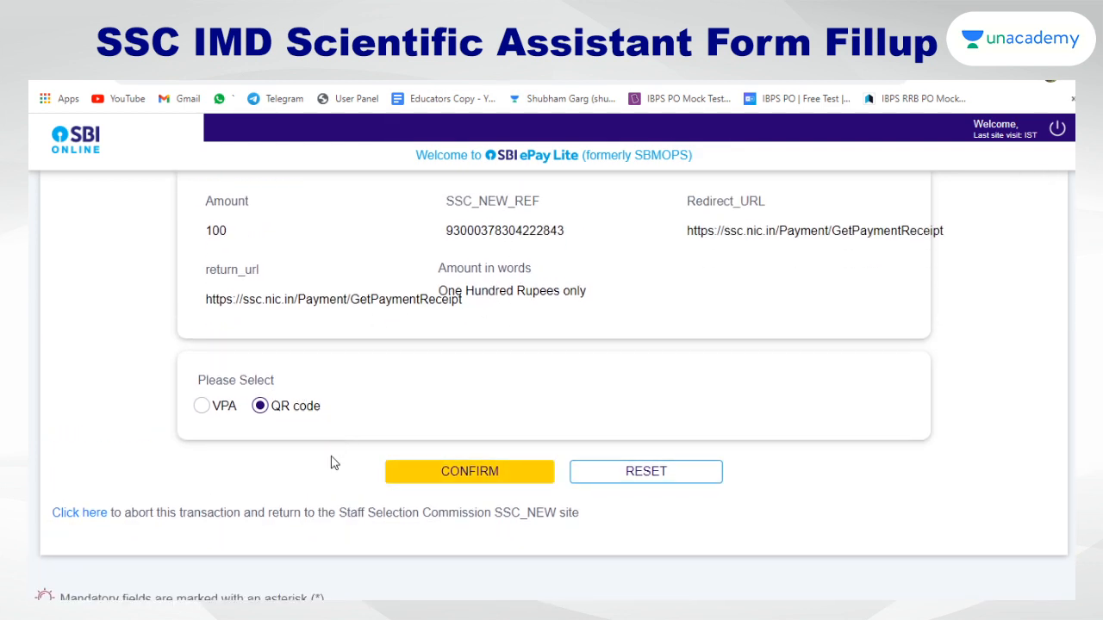
double_click(221, 412)
click(221, 414)
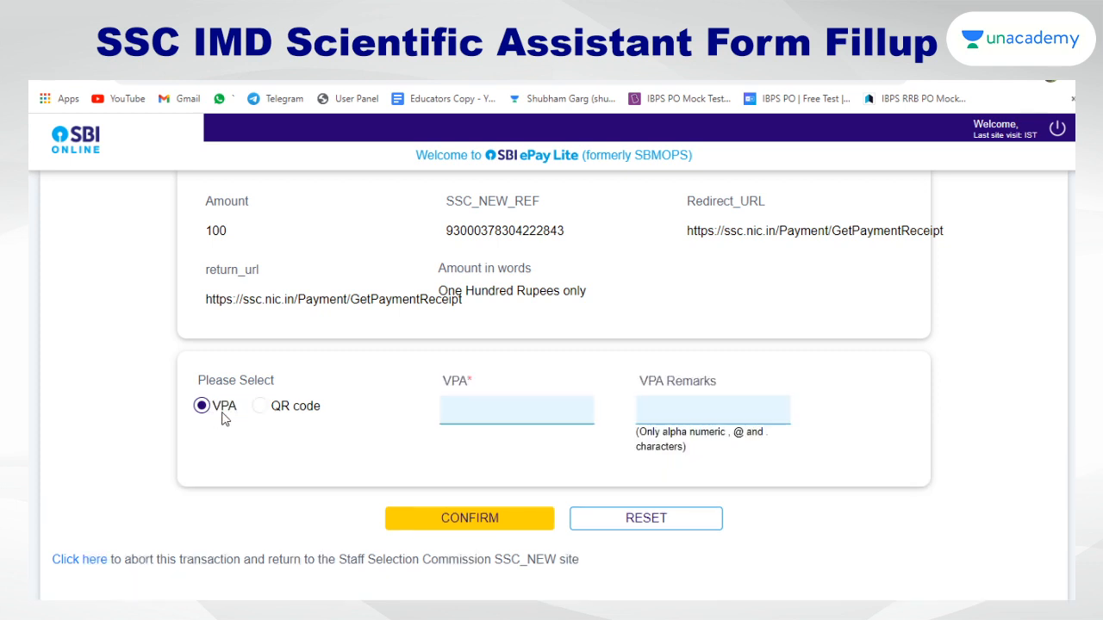
click(503, 399)
click(259, 404)
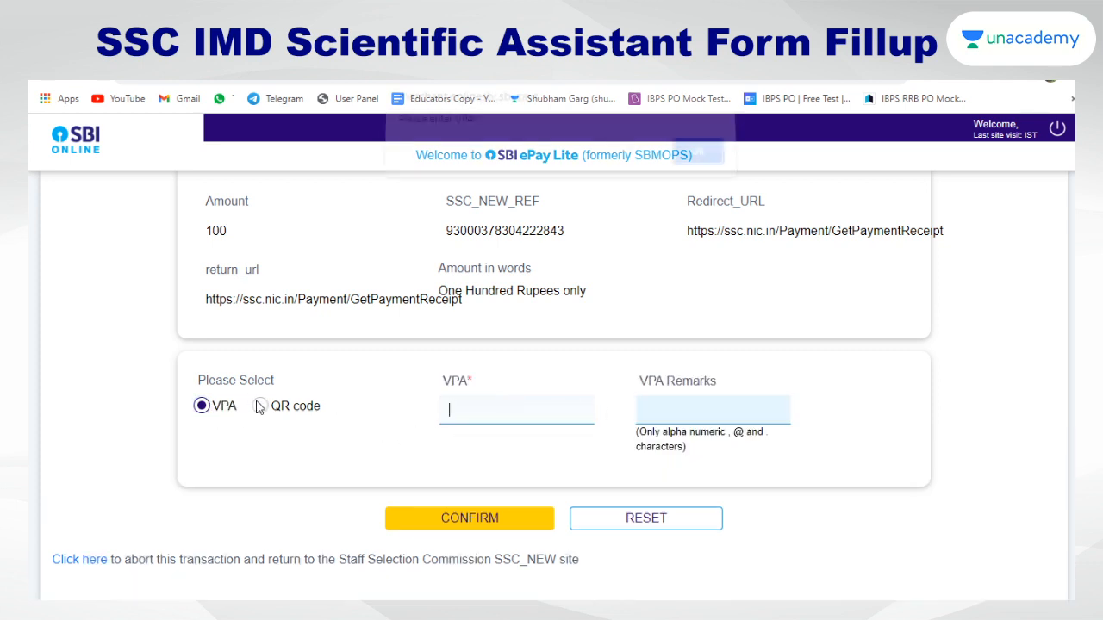
click(719, 170)
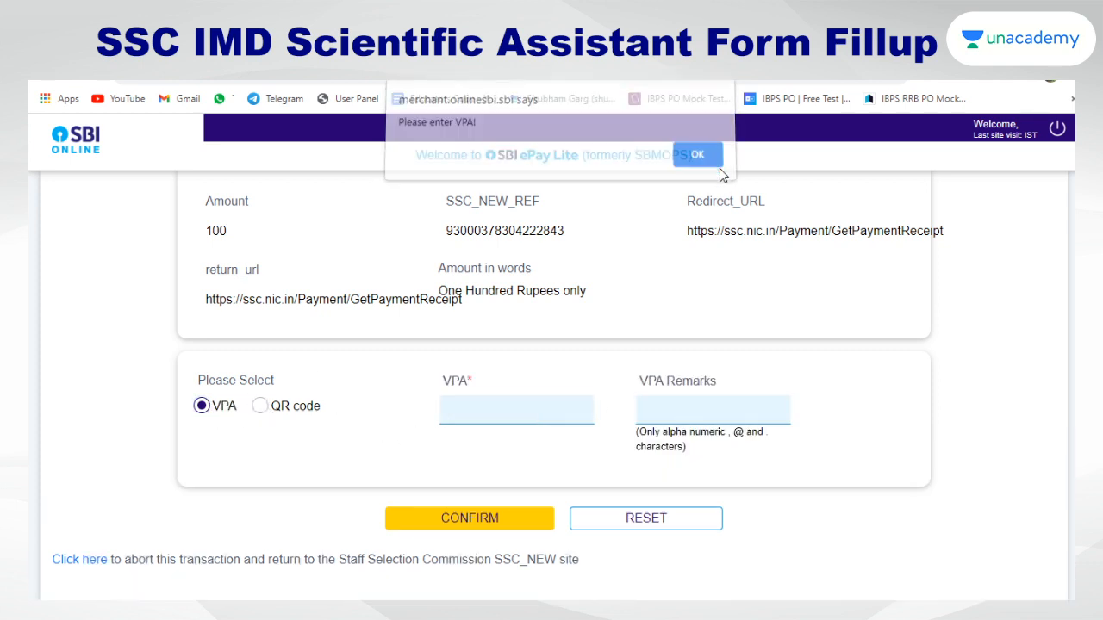
click(260, 407)
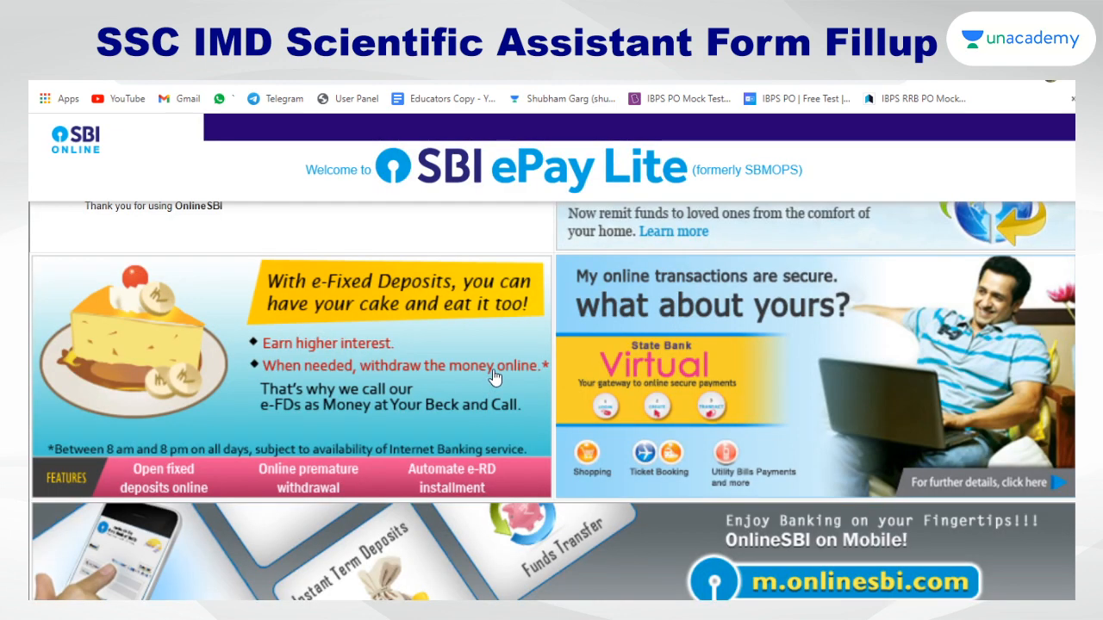
scroll(497, 363, down, 1)
scroll(497, 363, down, 3)
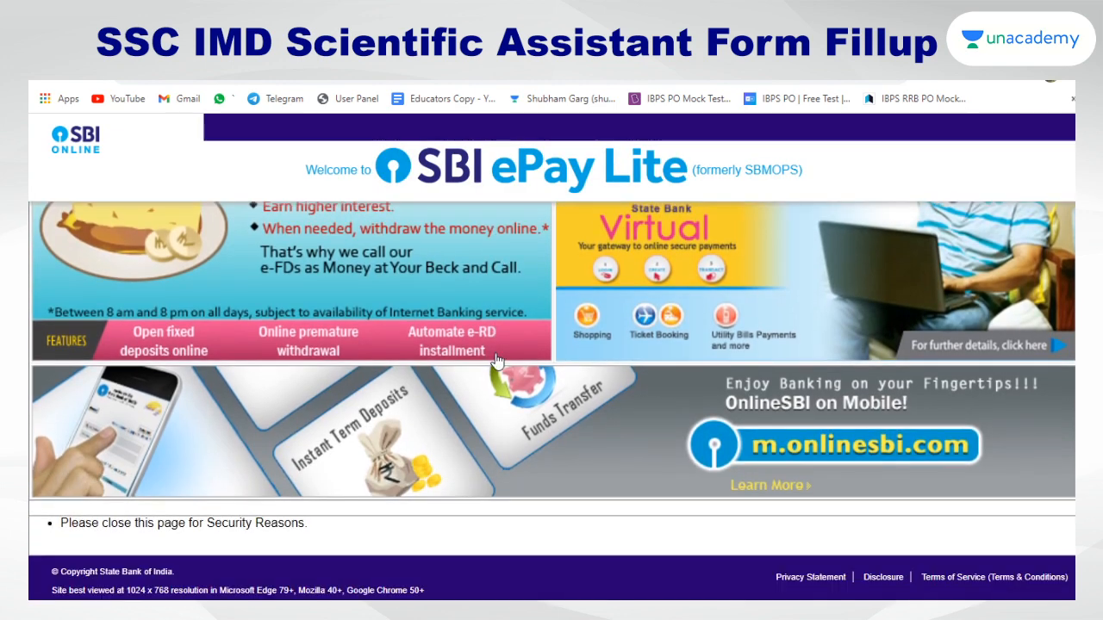
Scroll through the OnlineSBI closing page, then go back in the browser
scroll(492, 356, up, 4)
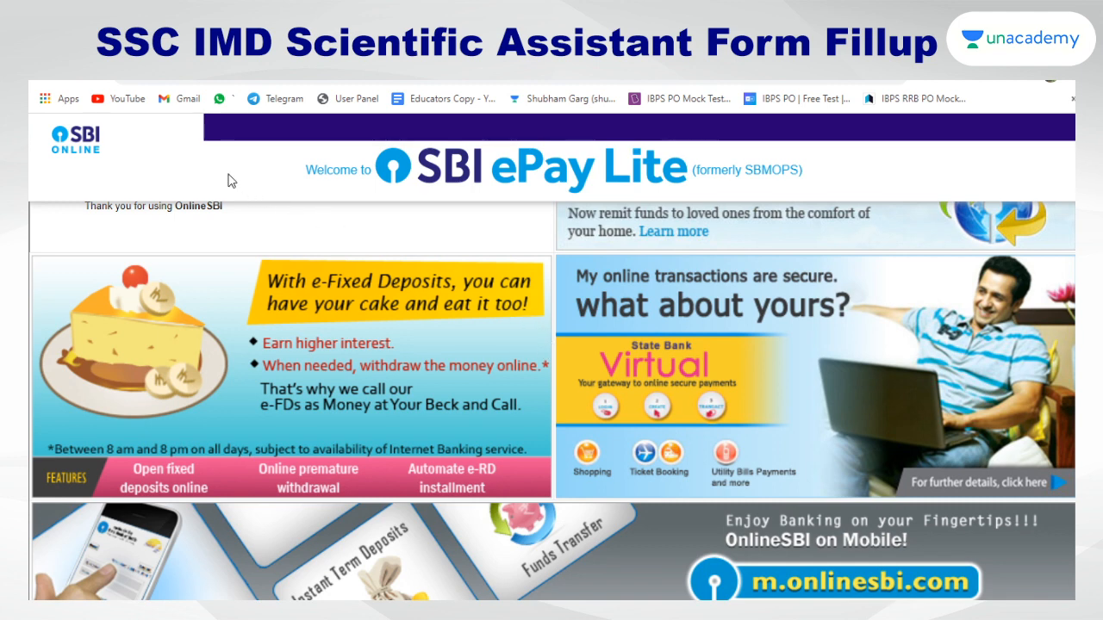
scroll(253, 290, down, 1)
scroll(257, 290, up, 1)
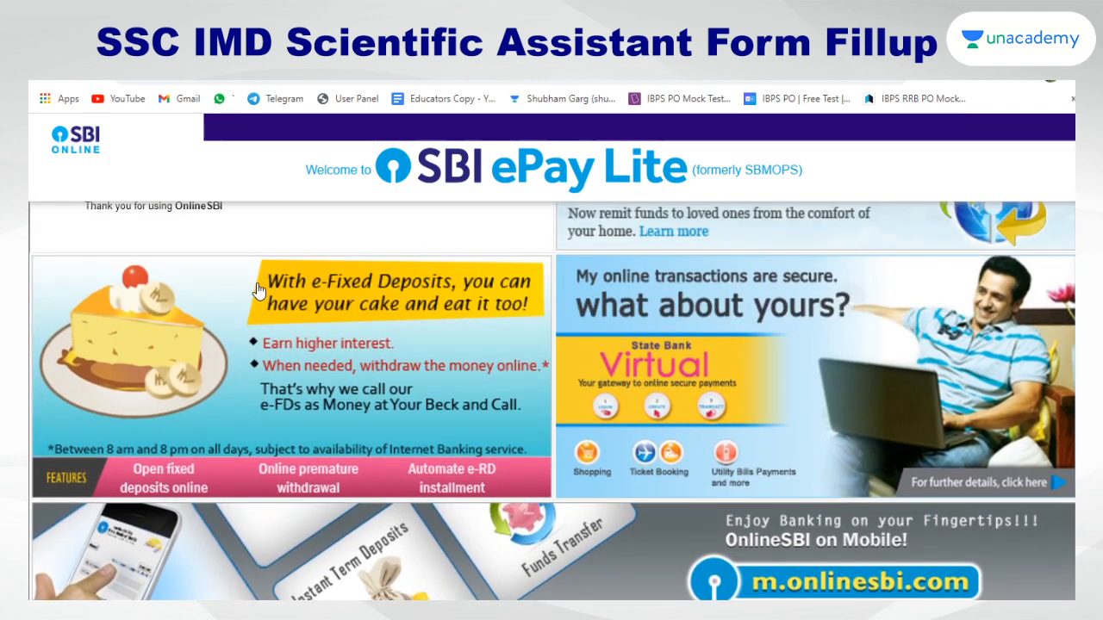
scroll(299, 308, down, 3)
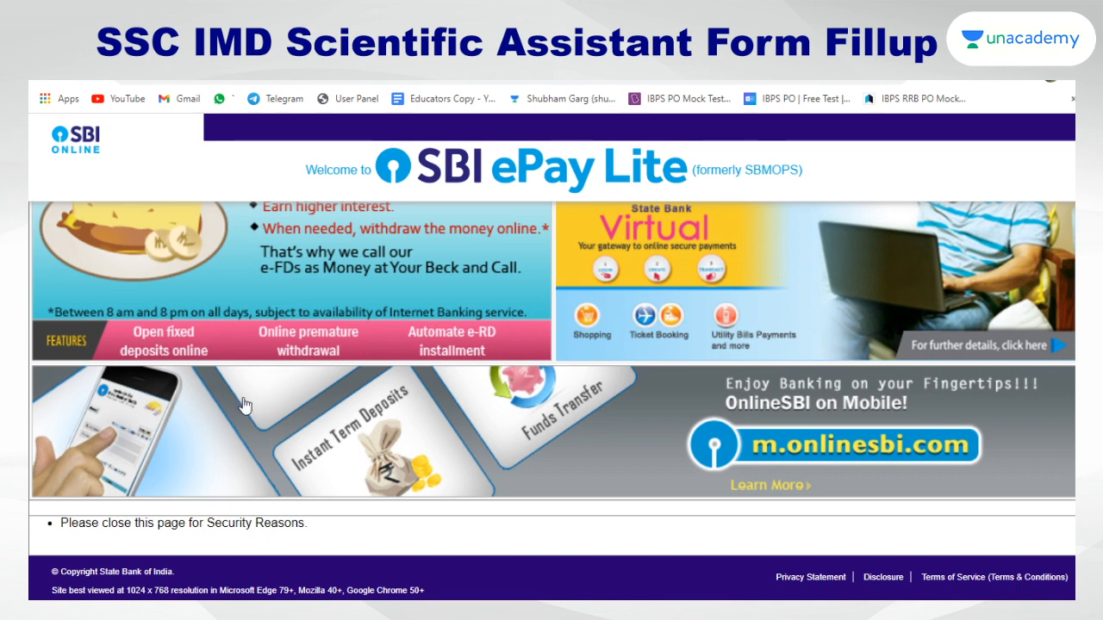
scroll(733, 440, up, 3)
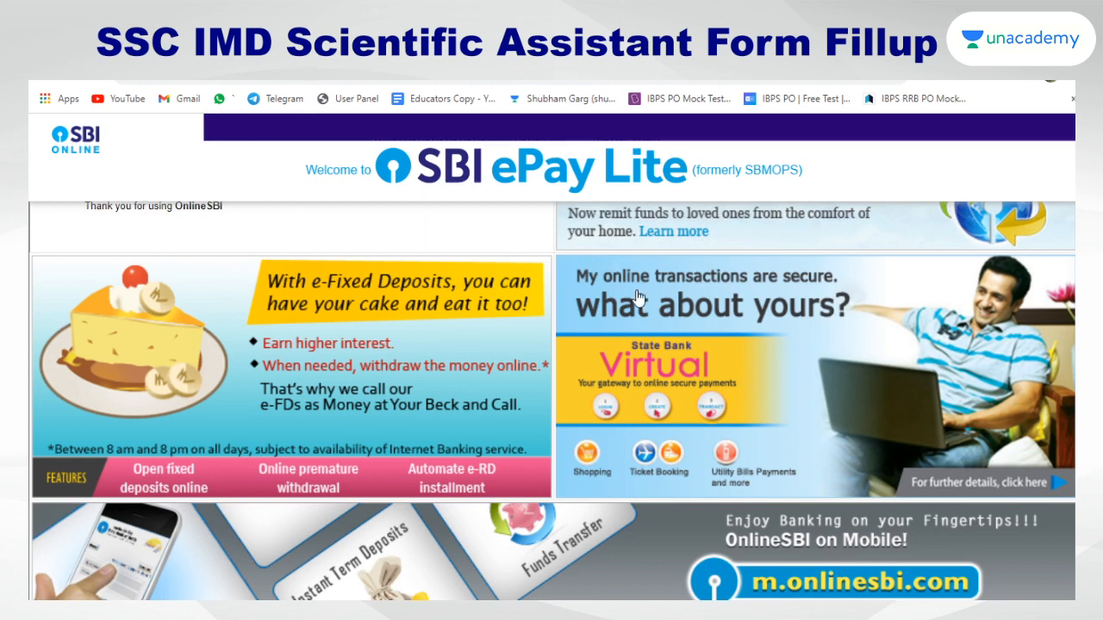
scroll(638, 303, down, 3)
scroll(789, 450, up, 3)
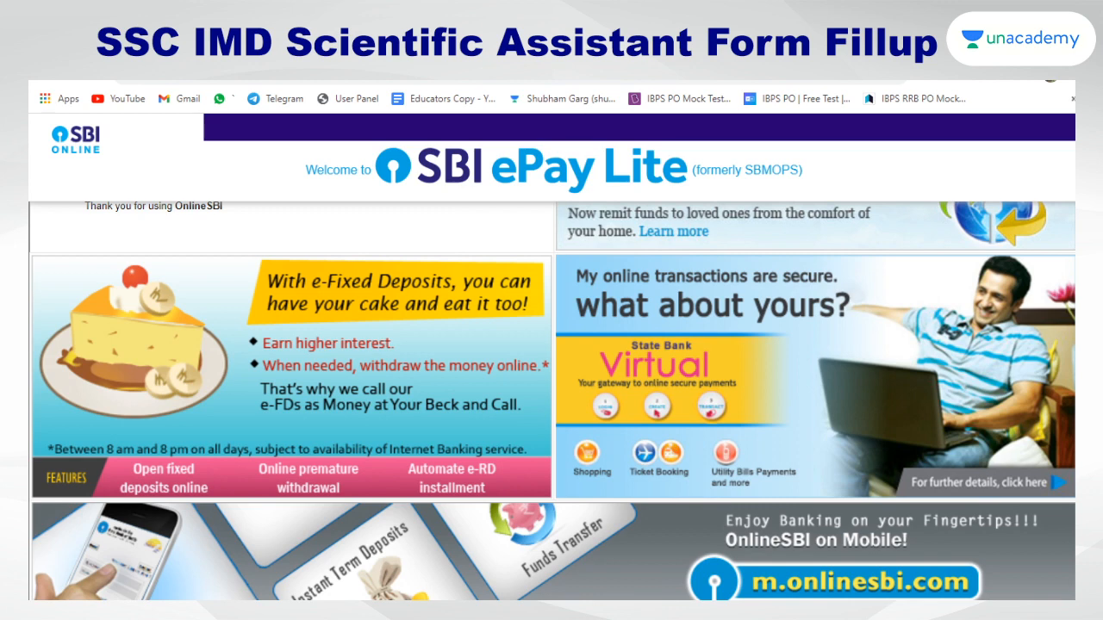
scroll(495, 243, down, 3)
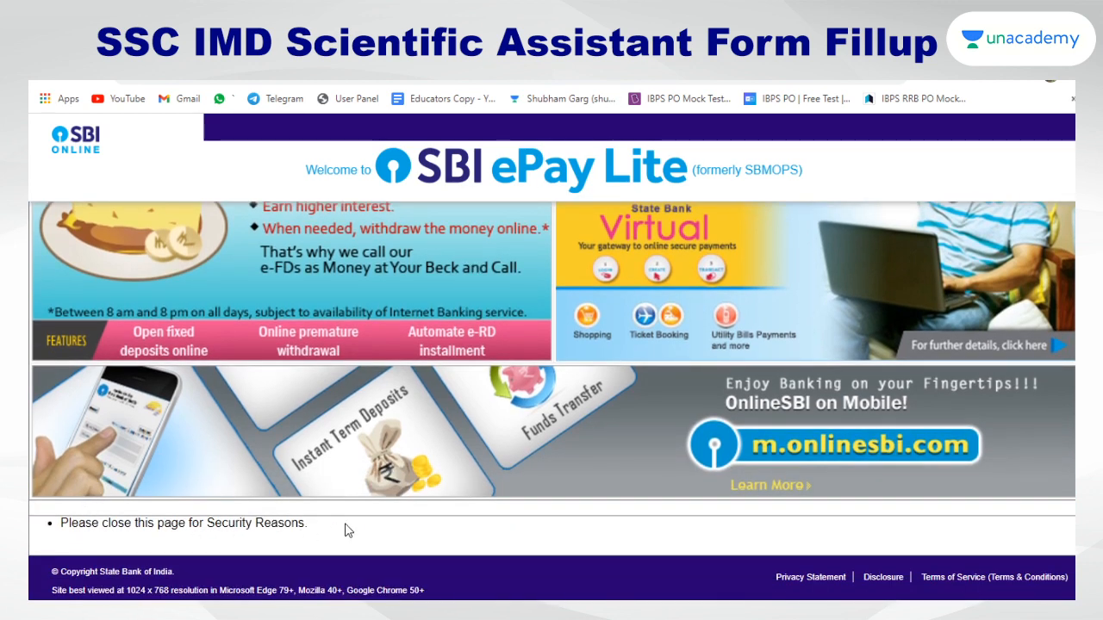
scroll(377, 522, up, 2)
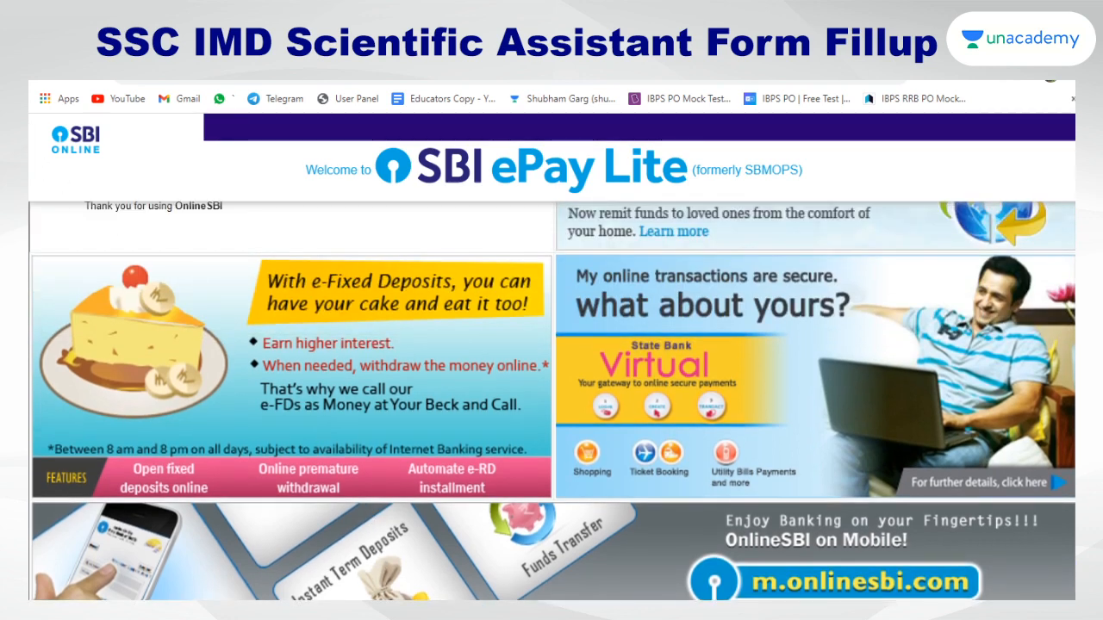
scroll(551, 402, down, 2)
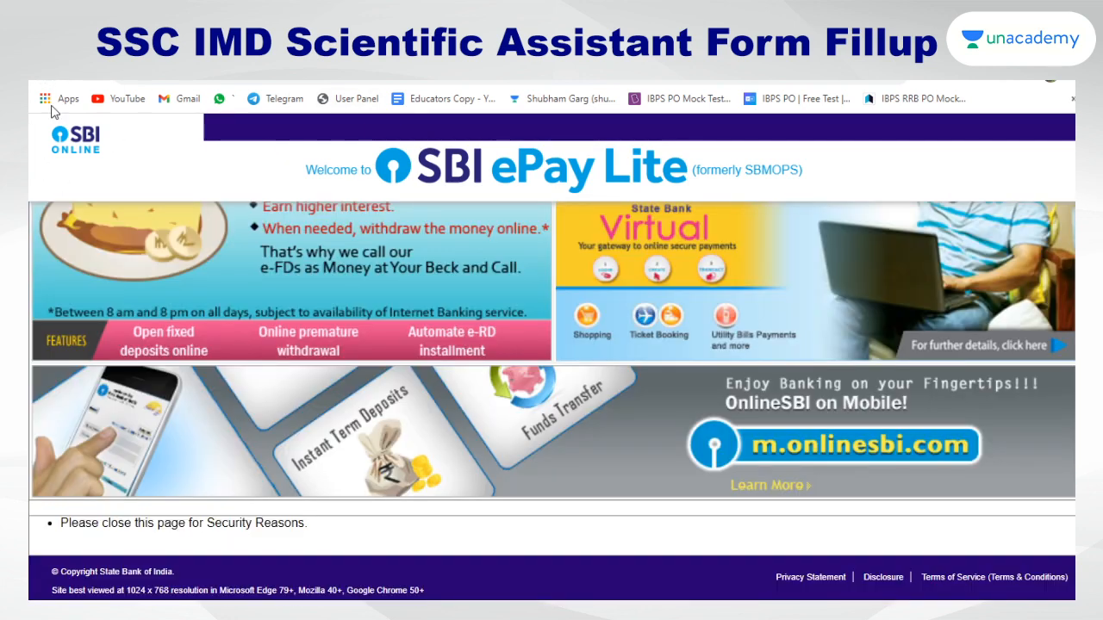
click(49, 78)
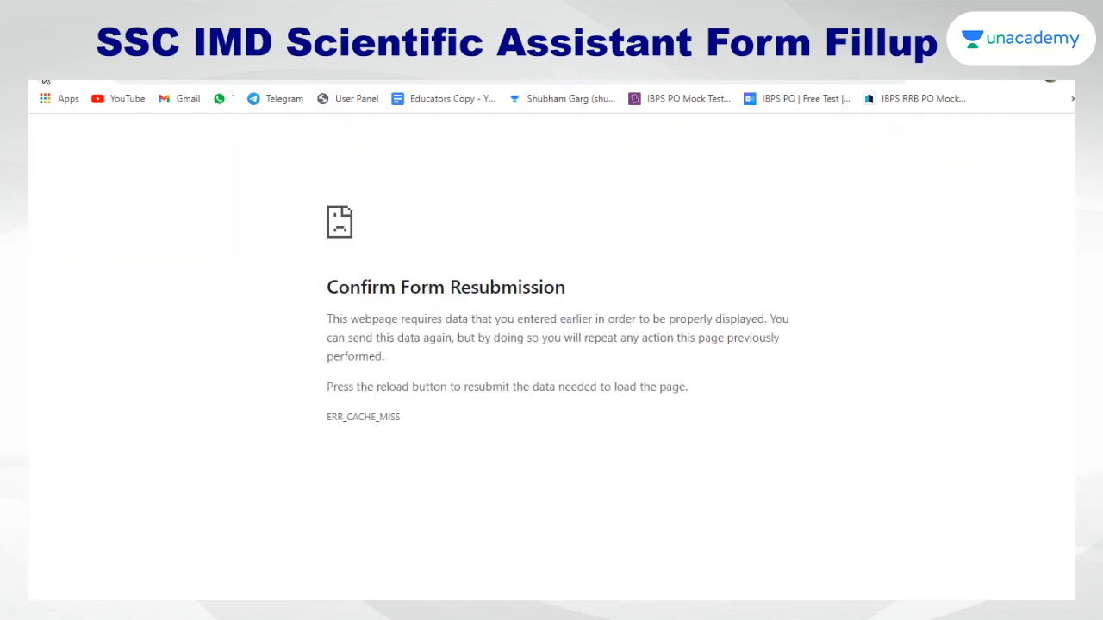
Return to the SSC Payment Screen, resubmit the Rs 100 online fee, and choose UPI
click(40, 78)
click(41, 79)
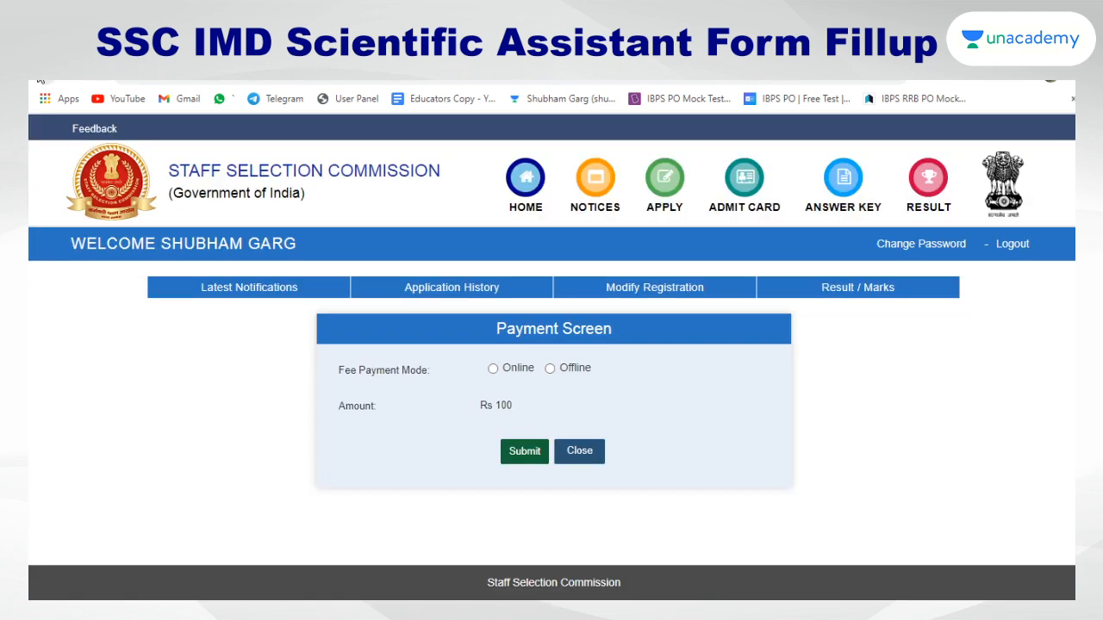
click(524, 457)
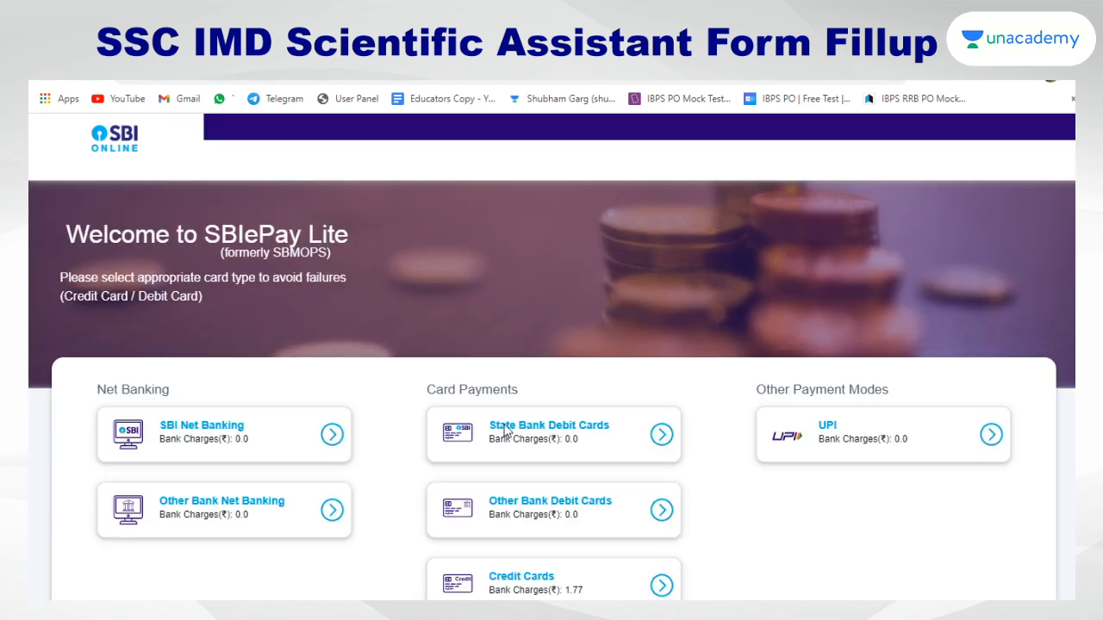
scroll(507, 402, down, 2)
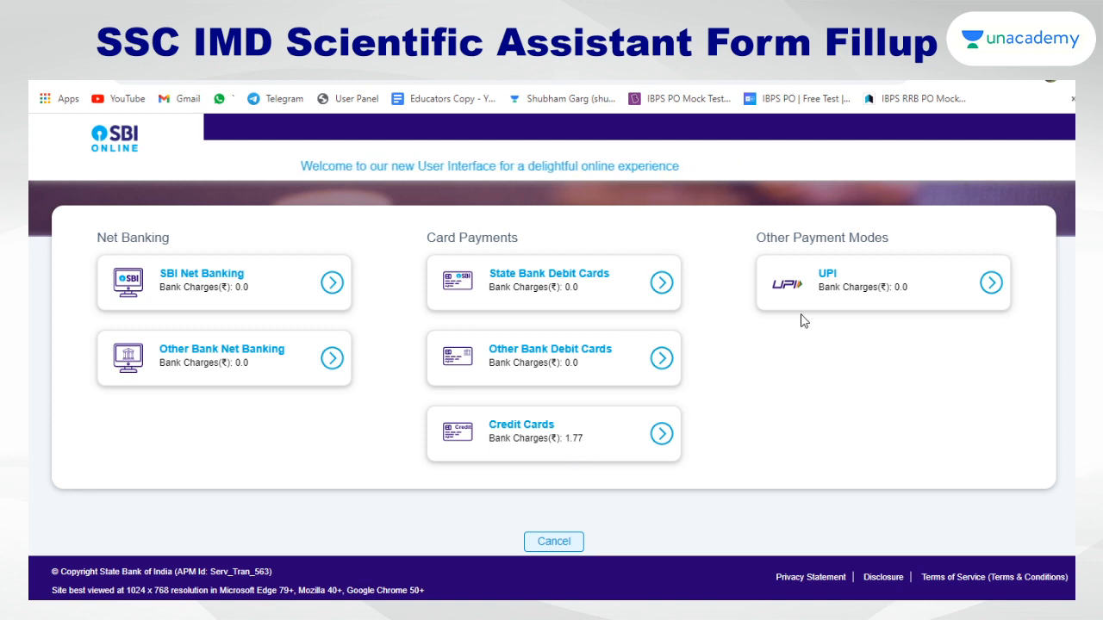
click(980, 300)
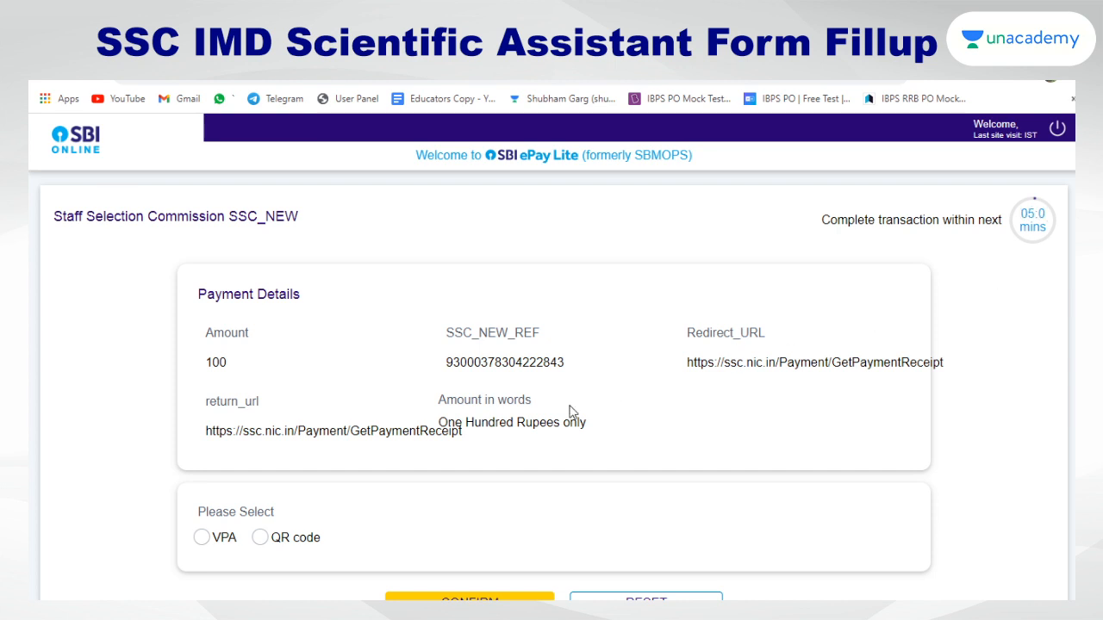
scroll(371, 411, down, 3)
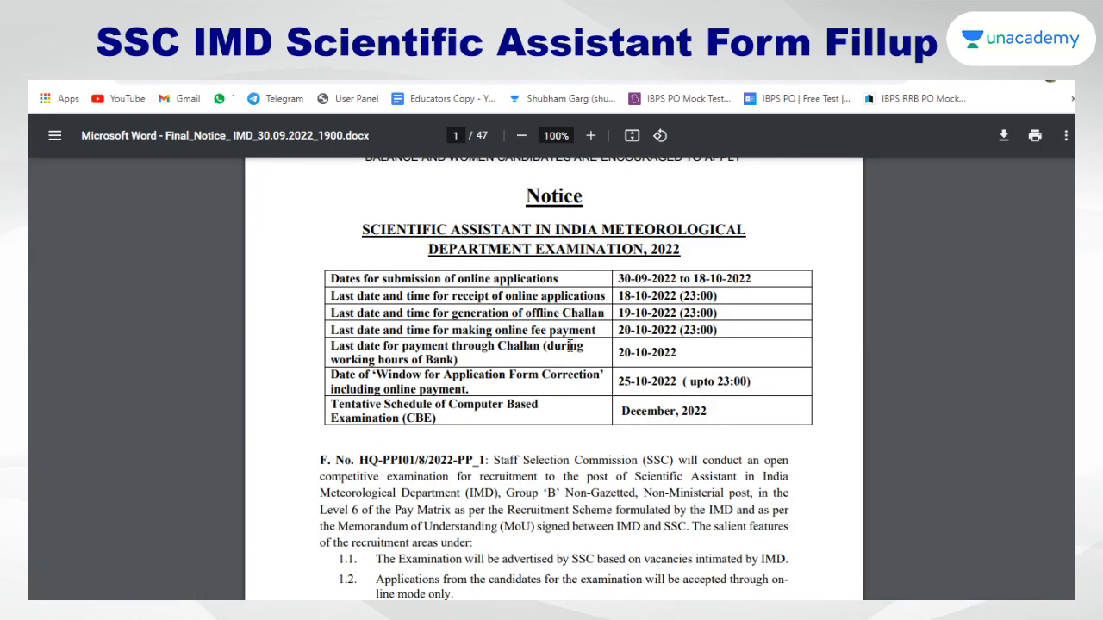
scroll(543, 405, down, 8)
scroll(543, 405, down, 4)
scroll(534, 335, up, 3)
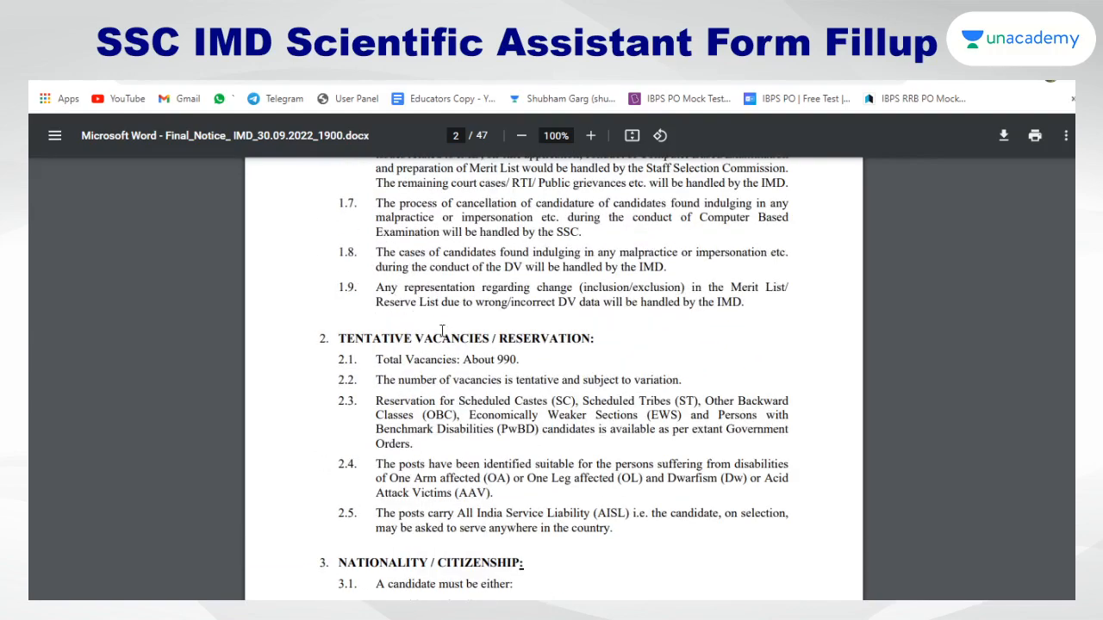
drag(377, 362, 523, 365)
scroll(523, 365, up, 10)
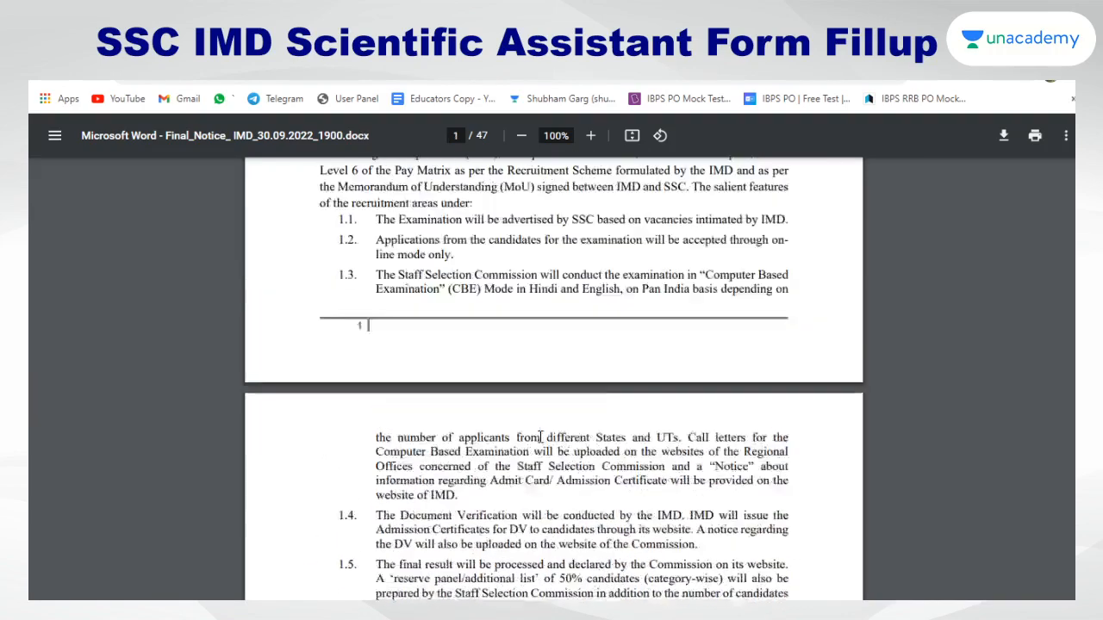
scroll(541, 437, down, 5)
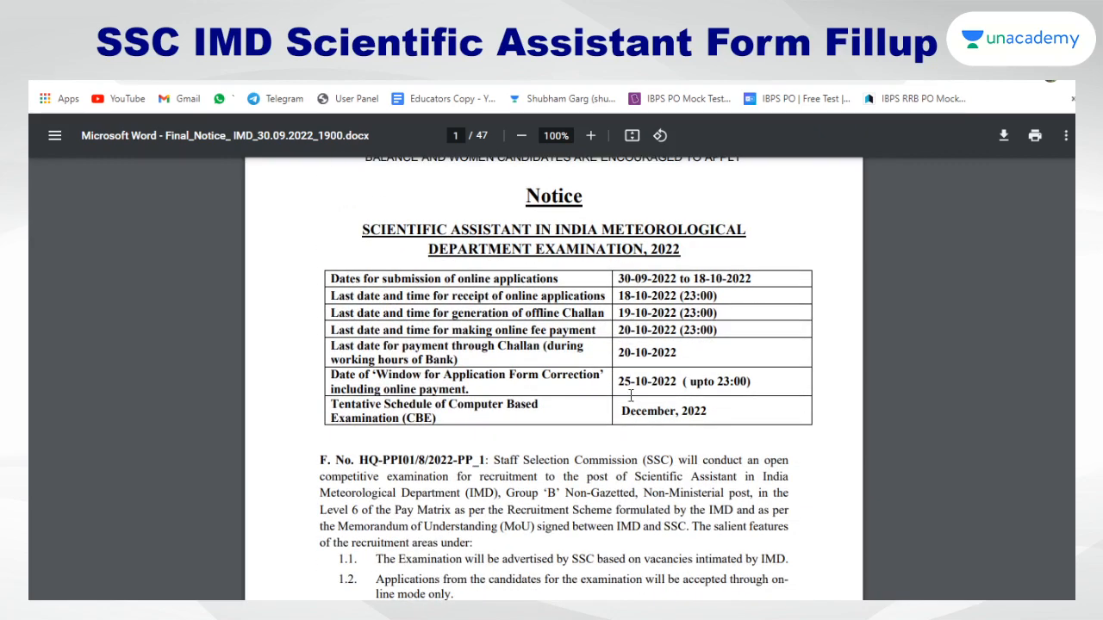
drag(617, 352, 680, 356)
click(720, 363)
scroll(651, 446, down, 7)
scroll(649, 446, down, 12)
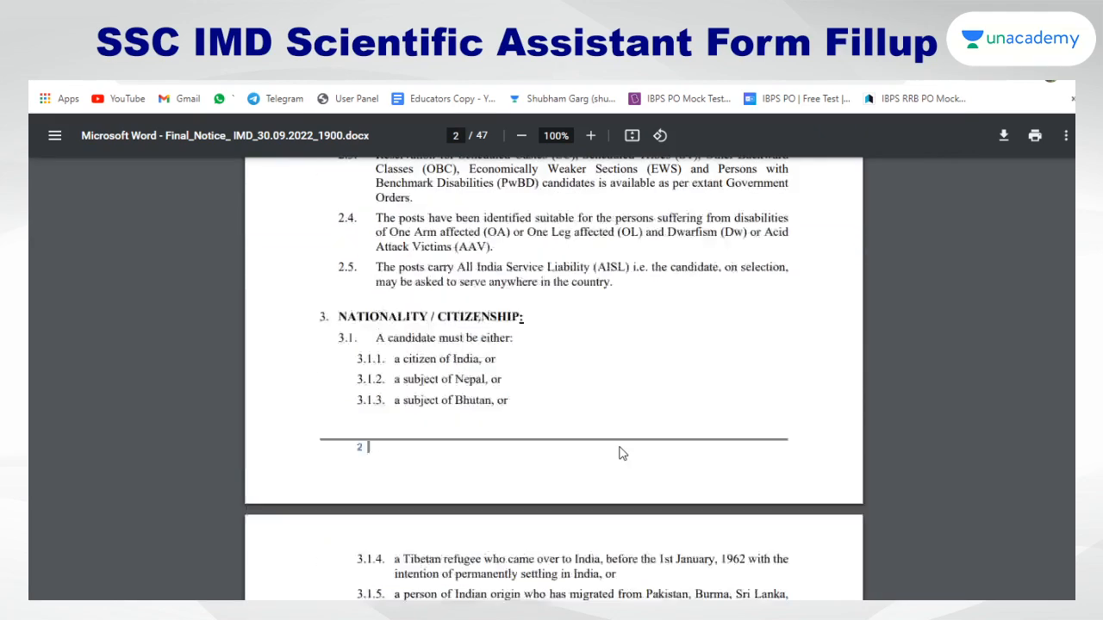
scroll(617, 446, down, 15)
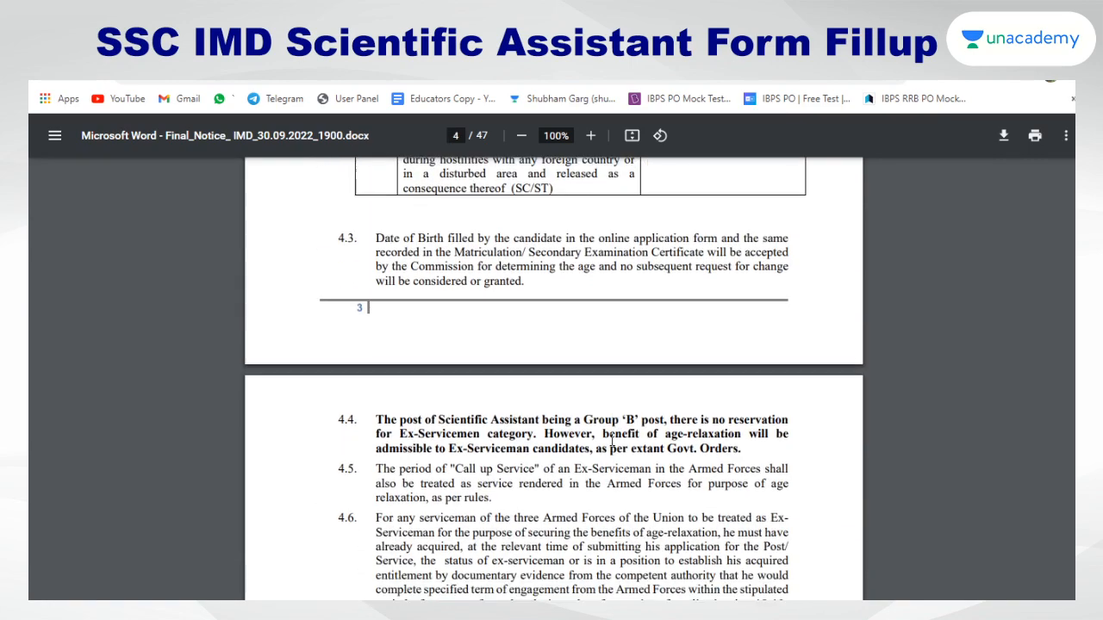
scroll(608, 443, down, 10)
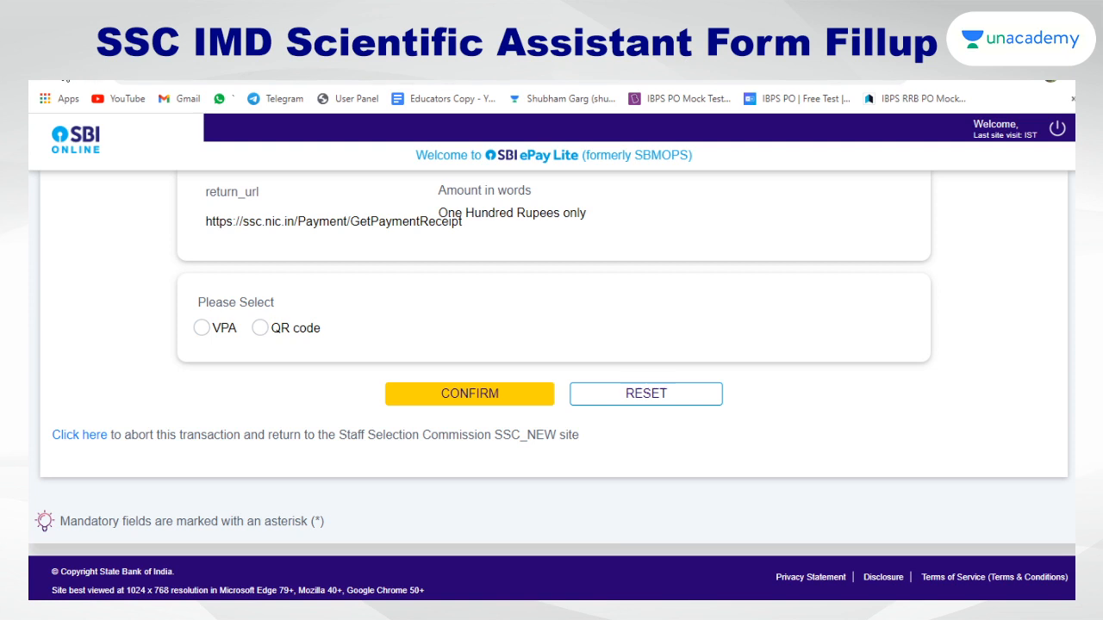
Go back twice from the UPI page toward the SSC Payment Screen
click(47, 75)
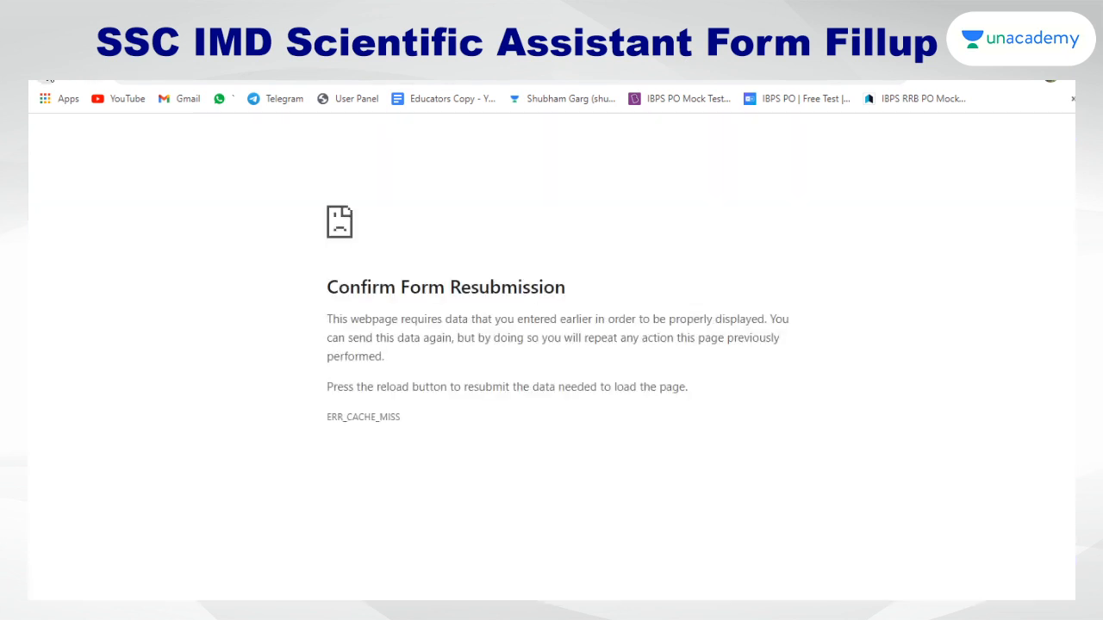
click(48, 77)
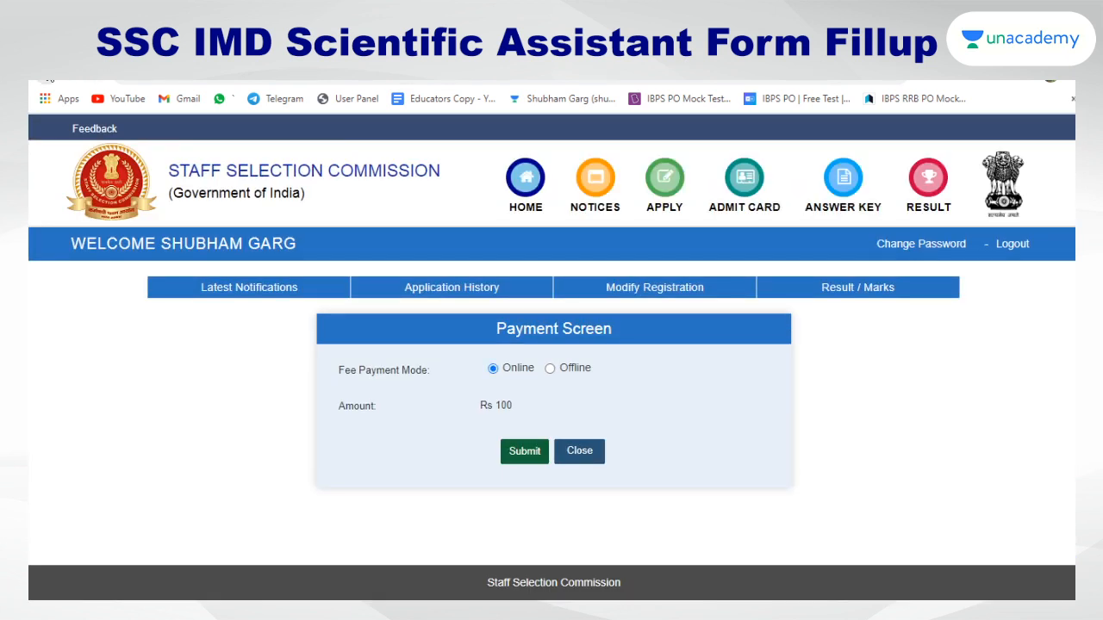